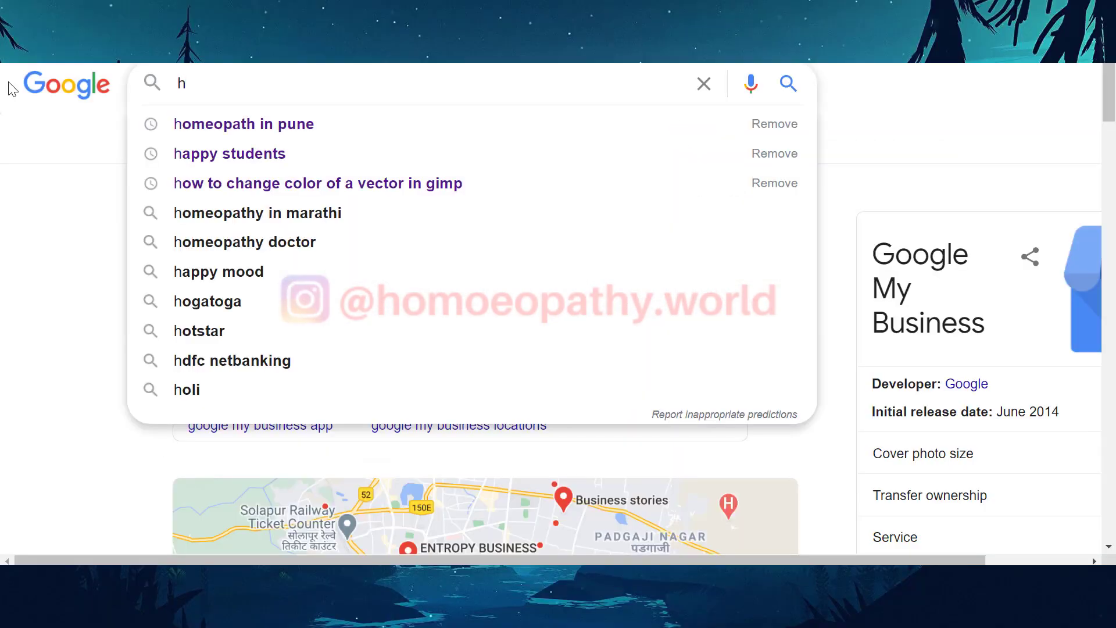
- Search for "homeopath in pune" and open the Life Force clinic listing from the local results
left_click(185, 126)
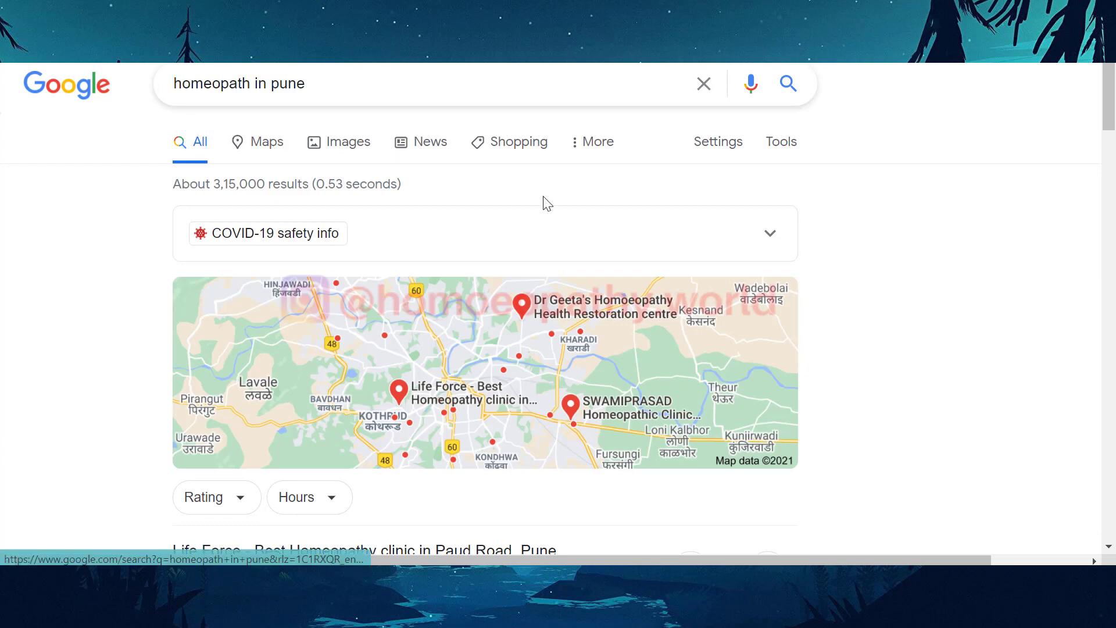
scroll(571, 215, "down", 3)
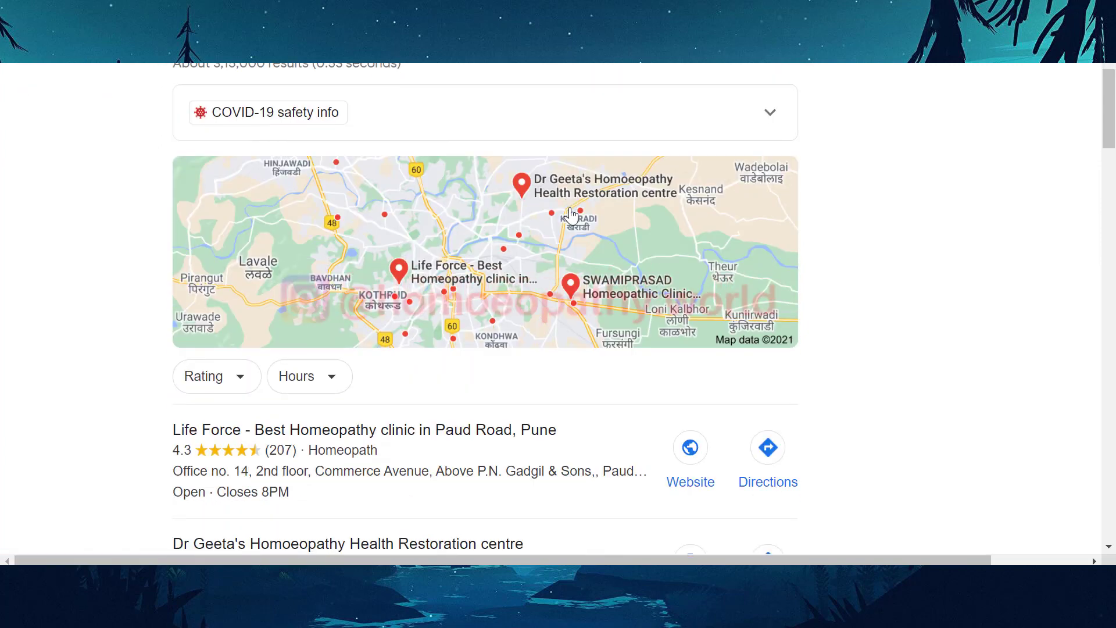
scroll(570, 215, "down", 3)
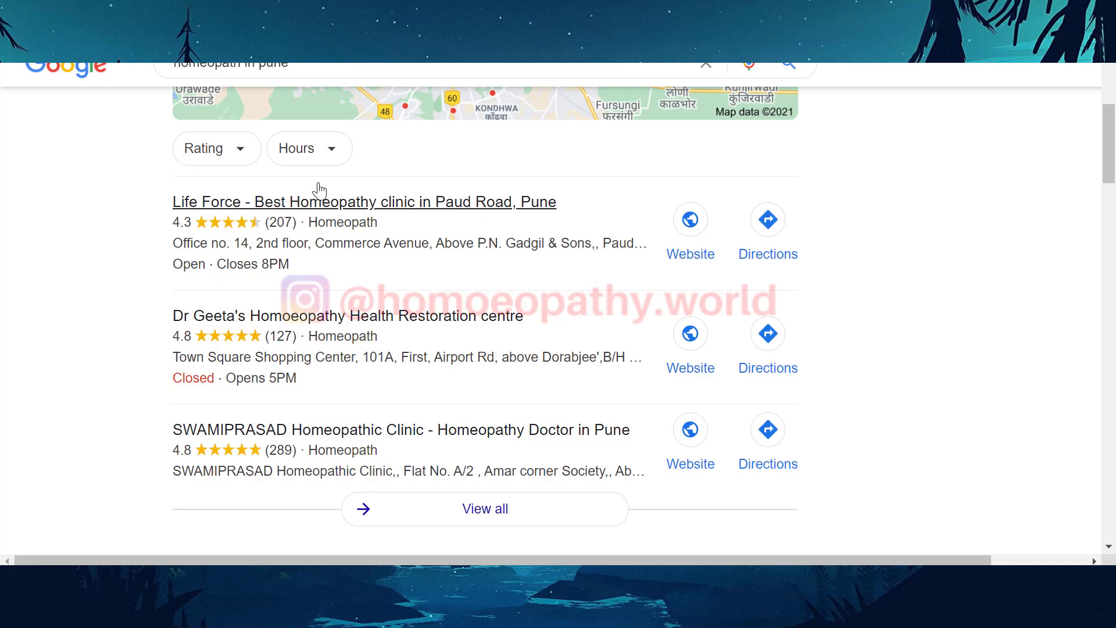
left_click(427, 202)
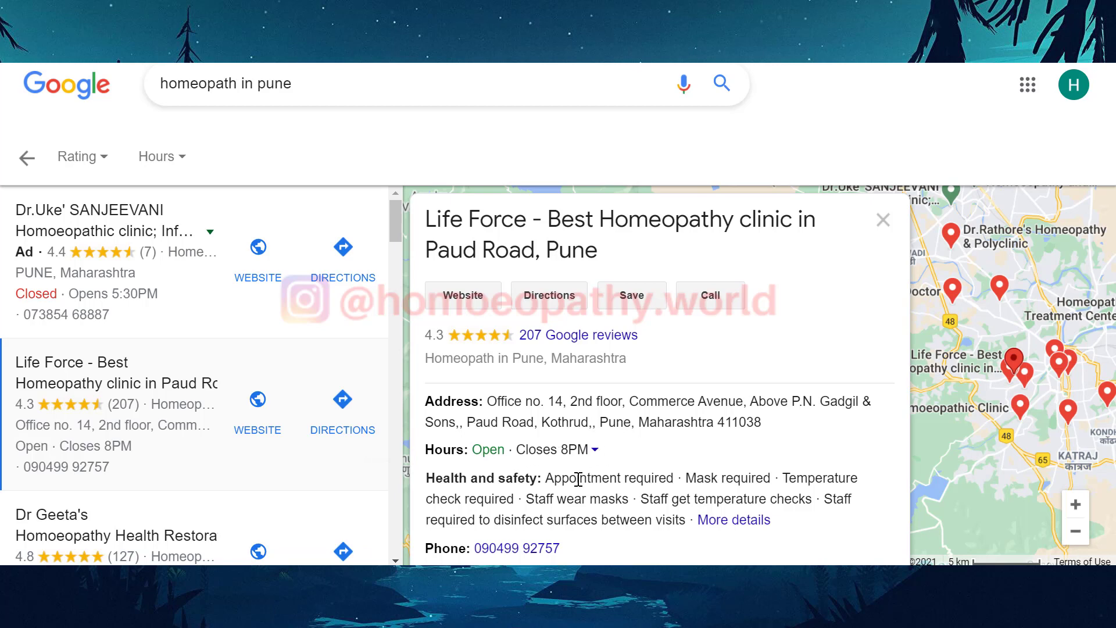
- Review the Life Force listing's address, hours, health and safety notes, and contact and appointment details
scroll(571, 492, "down", 3)
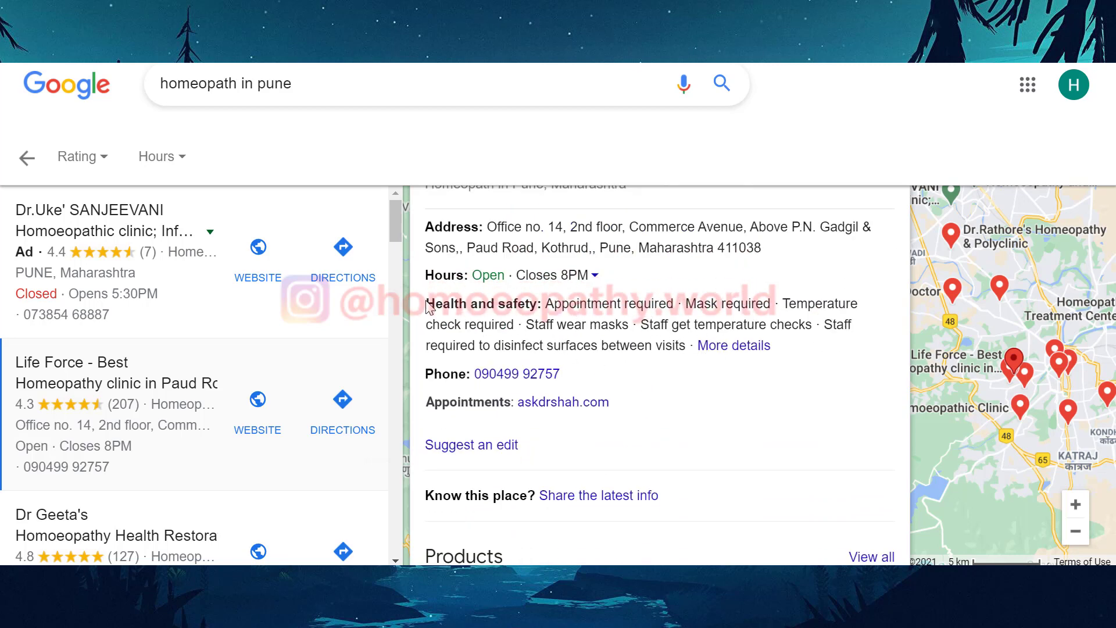
mouse_move(427, 306)
left_mouse_down()
mouse_move(581, 303)
mouse_move(814, 359)
left_mouse_up()
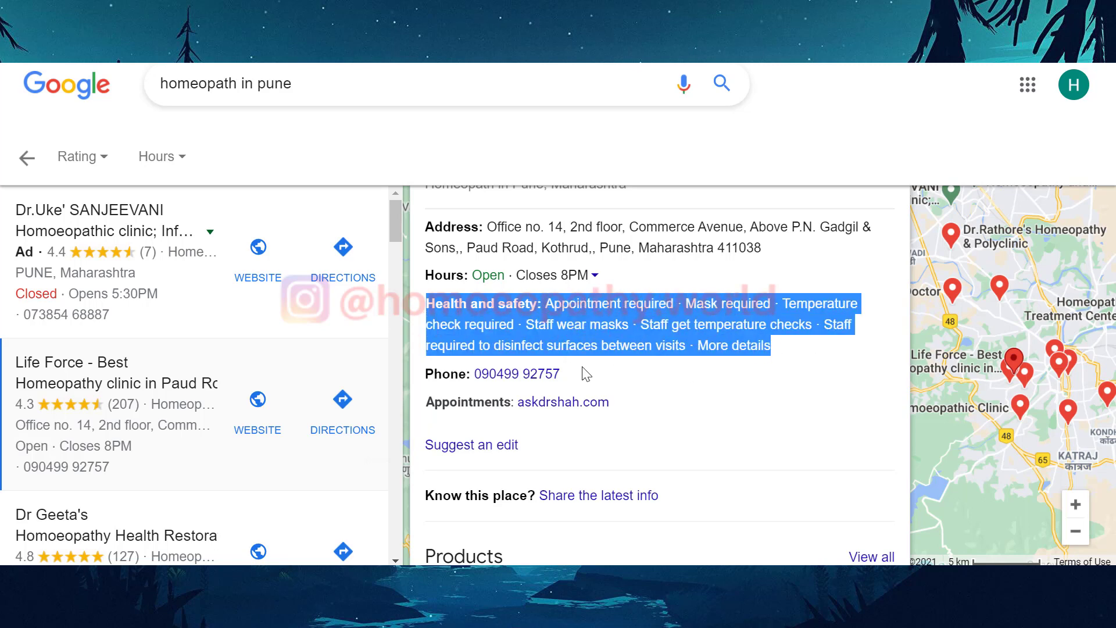
left_click(577, 382)
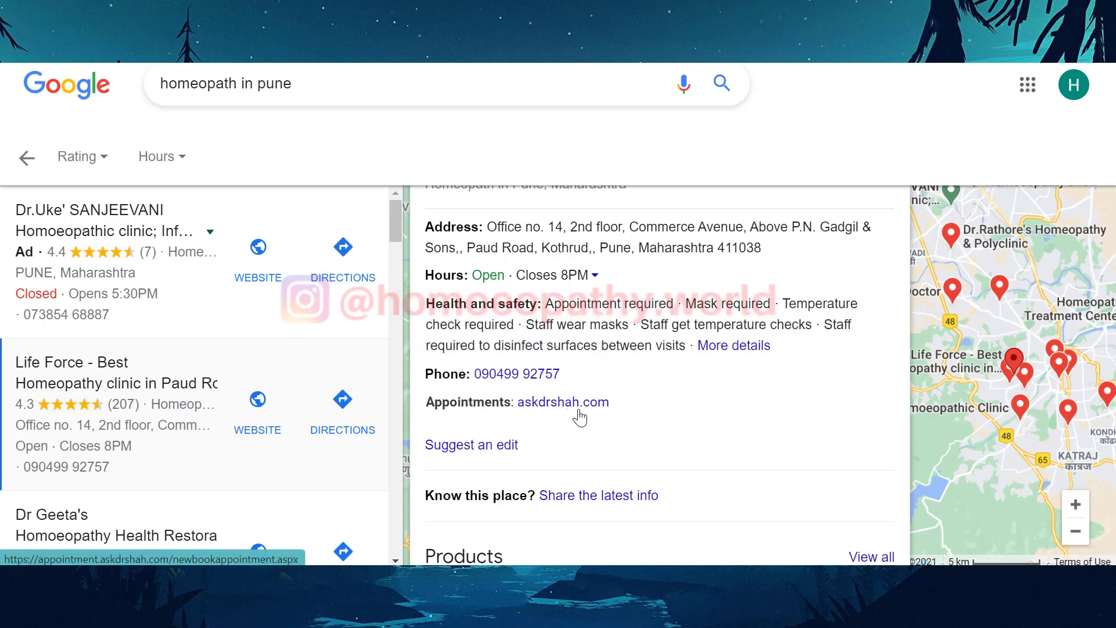
scroll(620, 416, "down", 3)
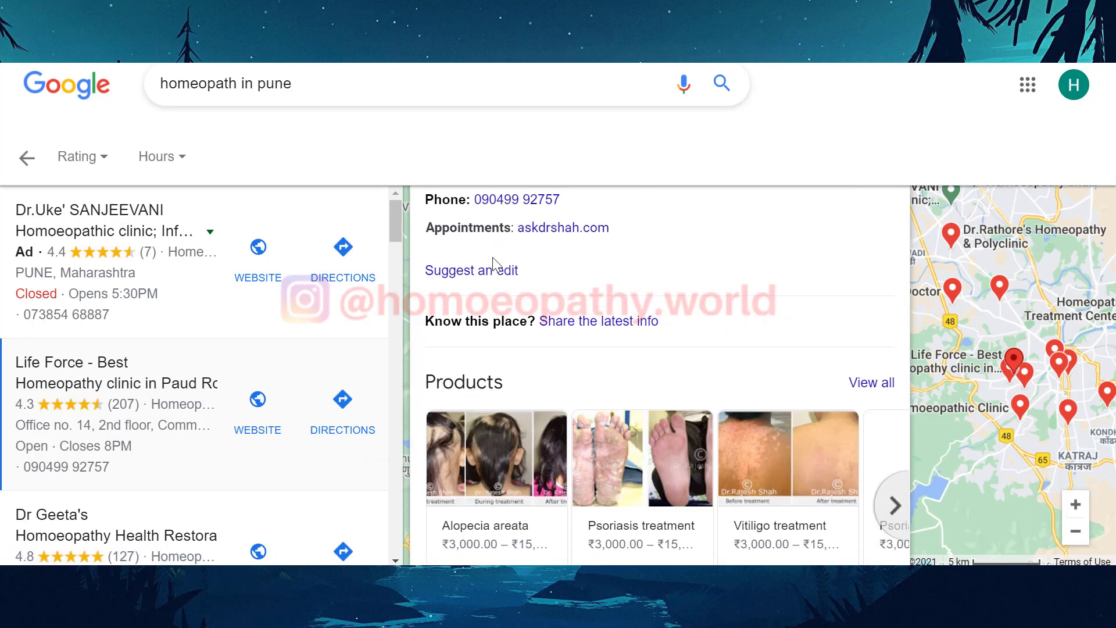
- Browse the clinic's treatment products with their prices, and close the product viewer
scroll(545, 428, "down", 3)
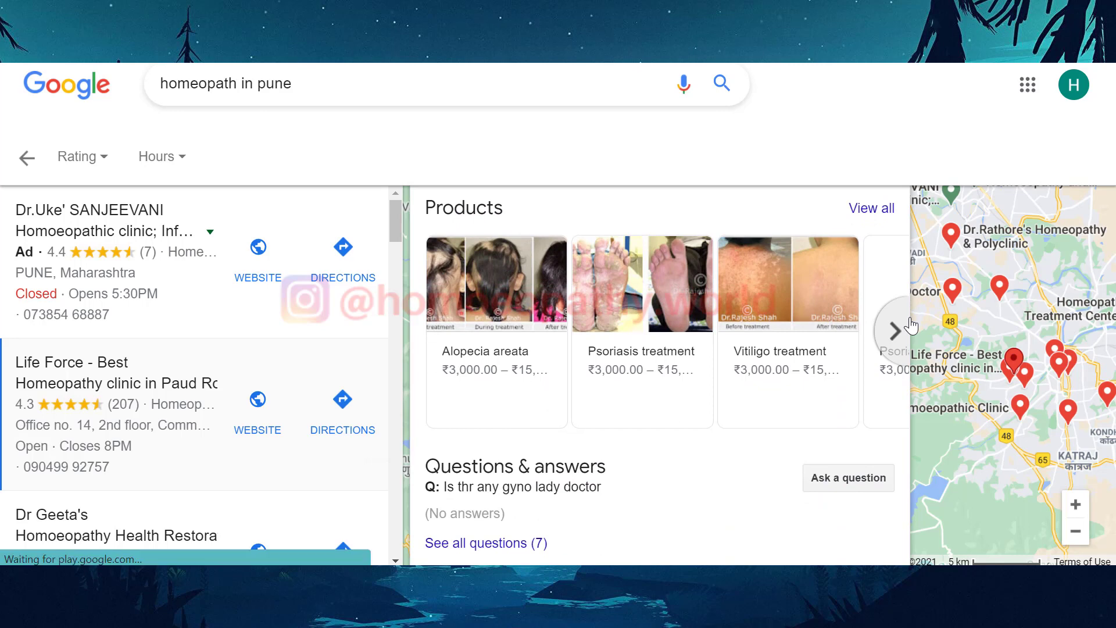
left_click(898, 331)
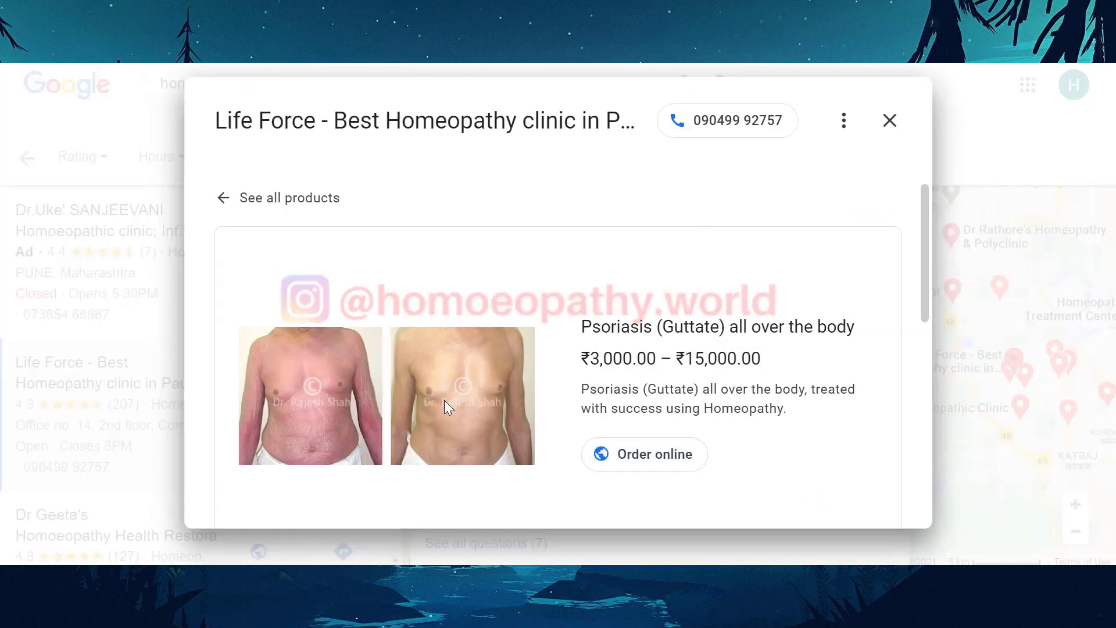
scroll(444, 400, "down", 8)
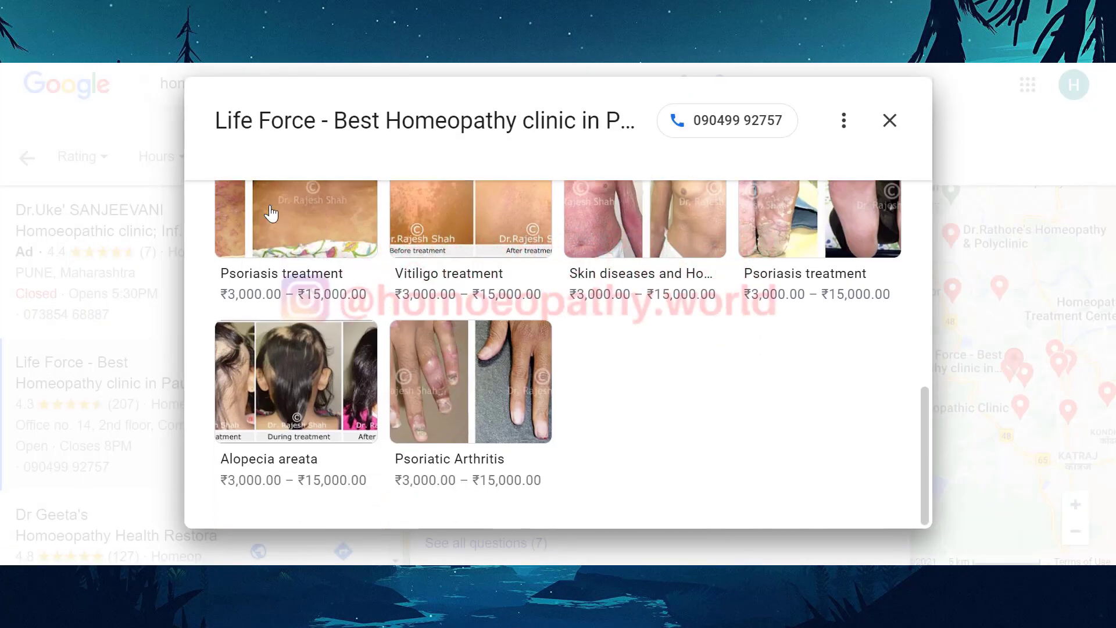
left_click(888, 122)
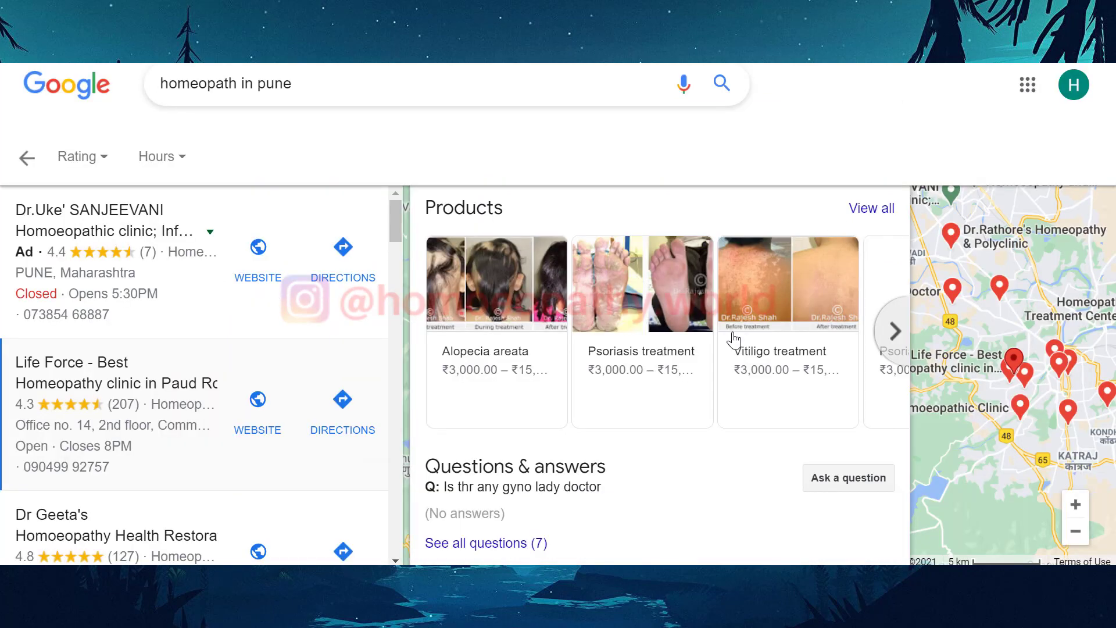
- Look over the clinic's questions and answers, popular times chart and photos
scroll(734, 339, "down", 5)
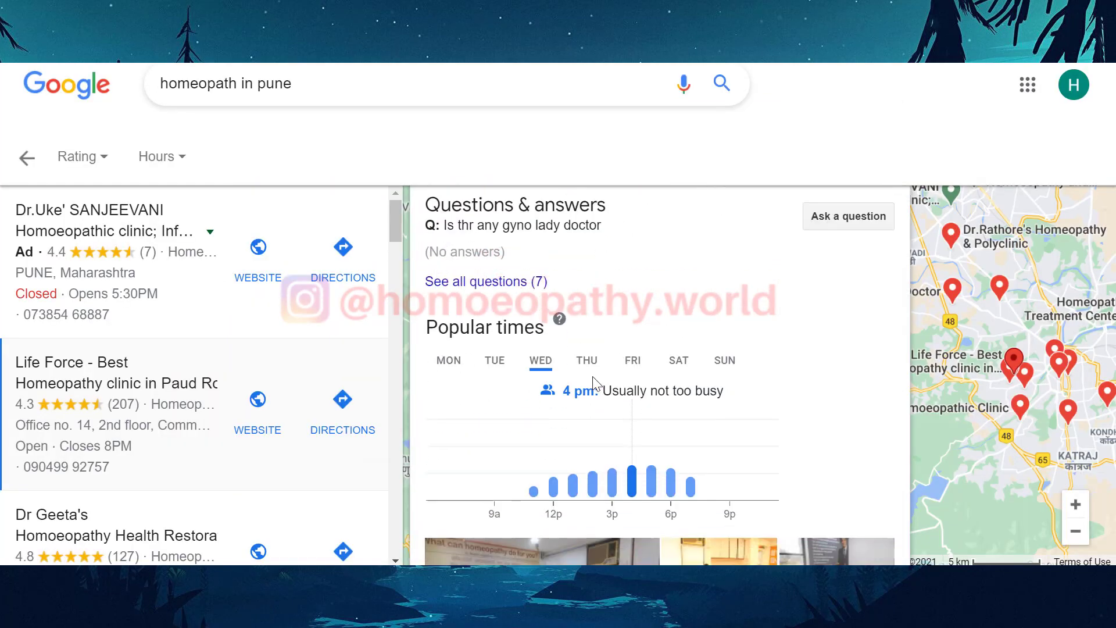
scroll(584, 375, "down", 2)
scroll(584, 376, "down", 2)
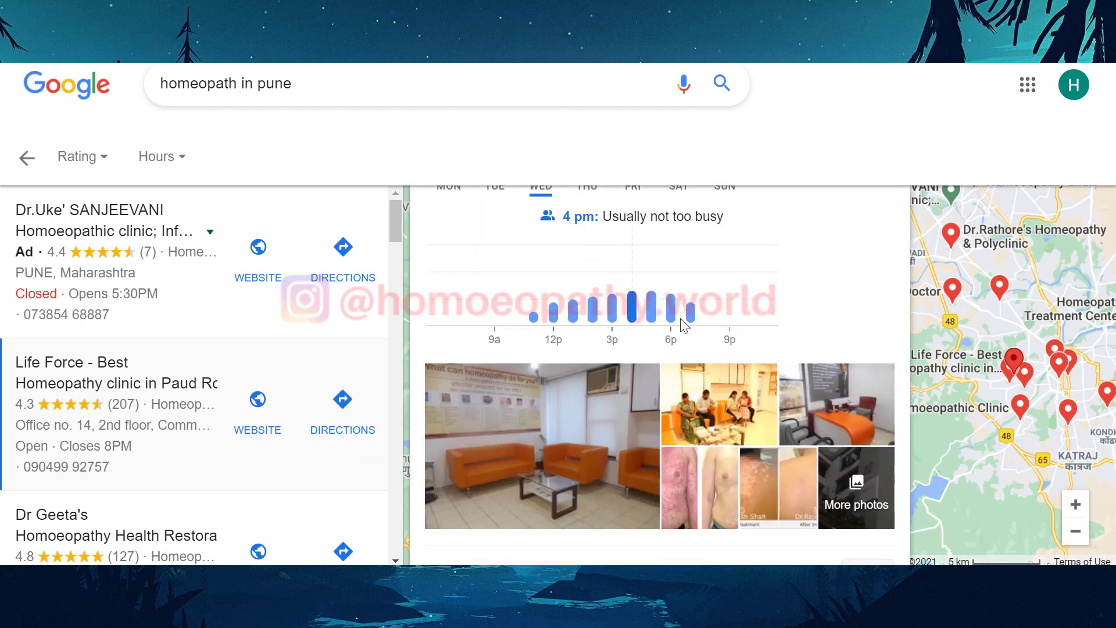
scroll(626, 426, "down", 2)
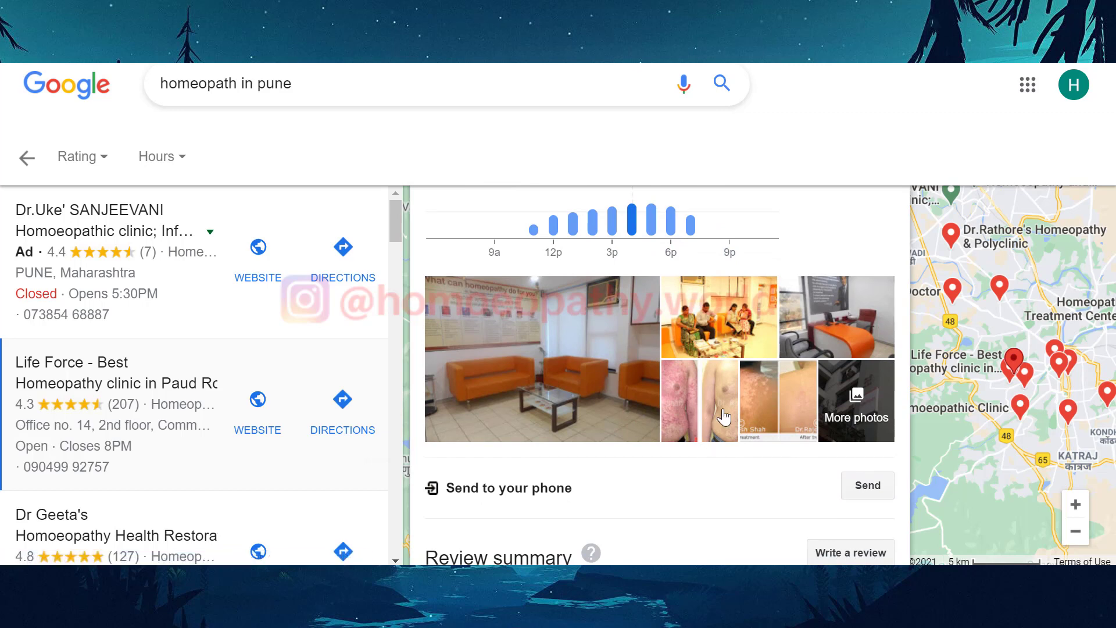
- Examine the clinic's review summary and read through its individual Google reviews
scroll(639, 344, "down", 4)
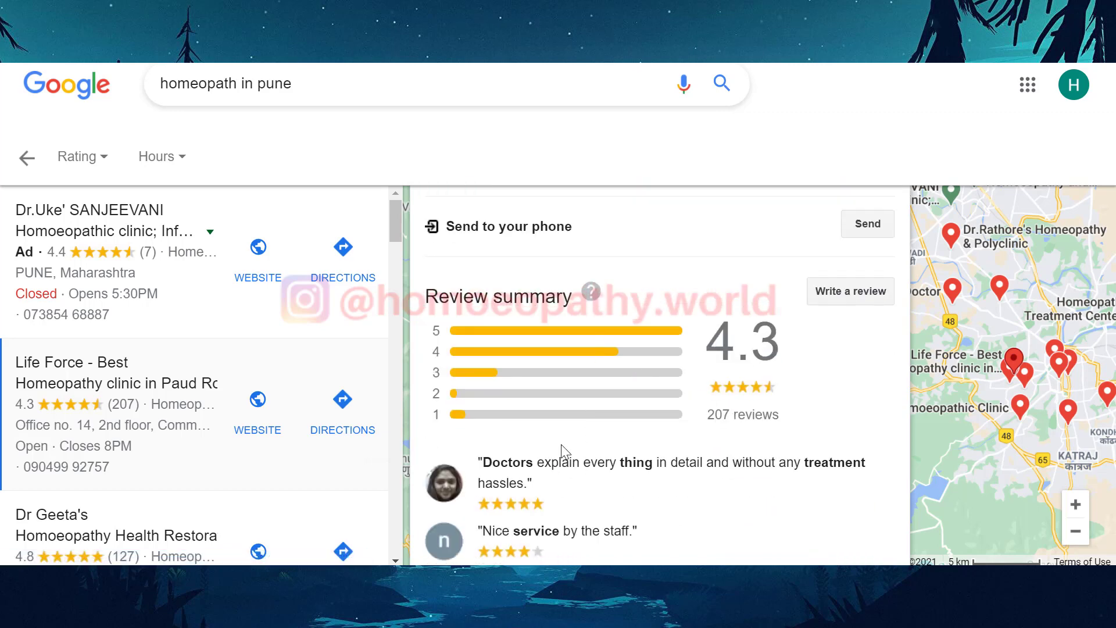
scroll(561, 444, "down", 4)
scroll(561, 451, "down", 2)
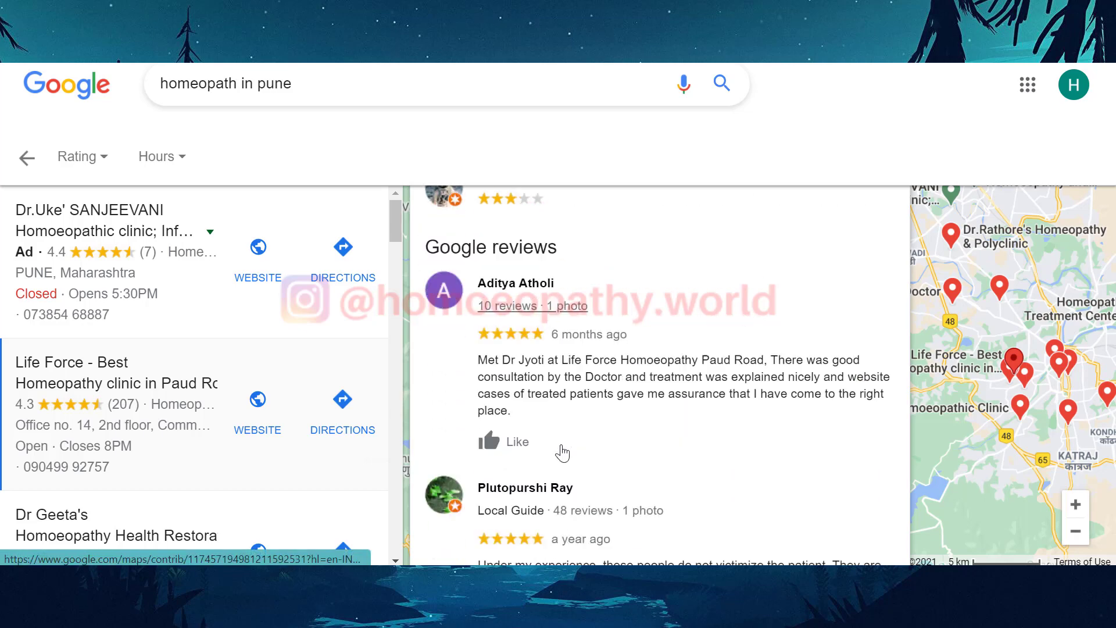
scroll(562, 452, "down", 8)
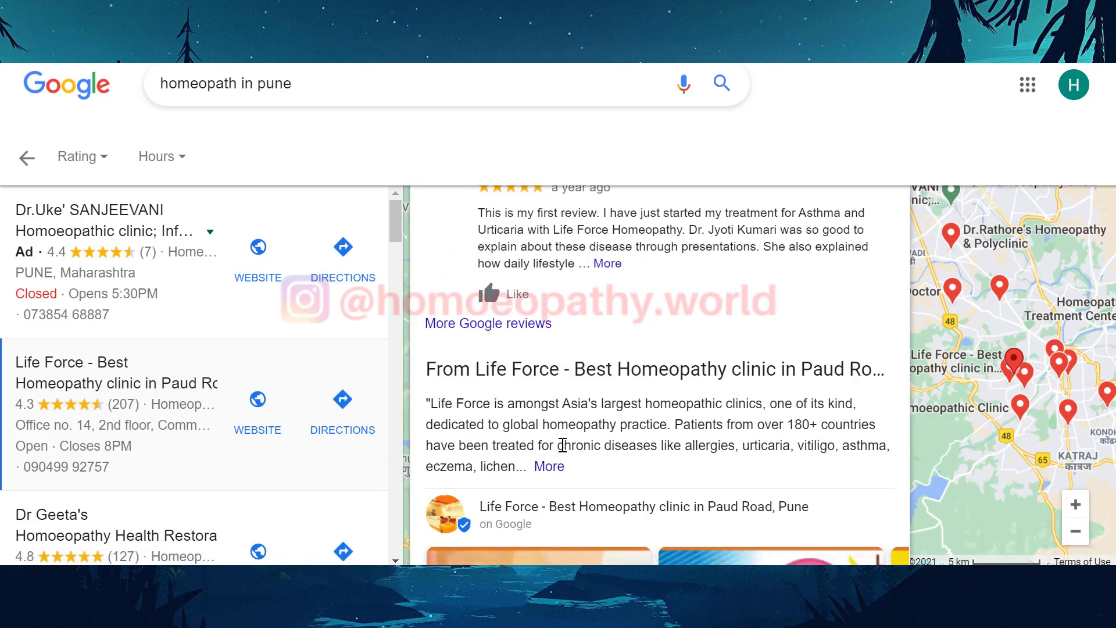
- View the clinic's Google posts, the related clinics people also search for, and its web results
scroll(563, 445, "down", 4)
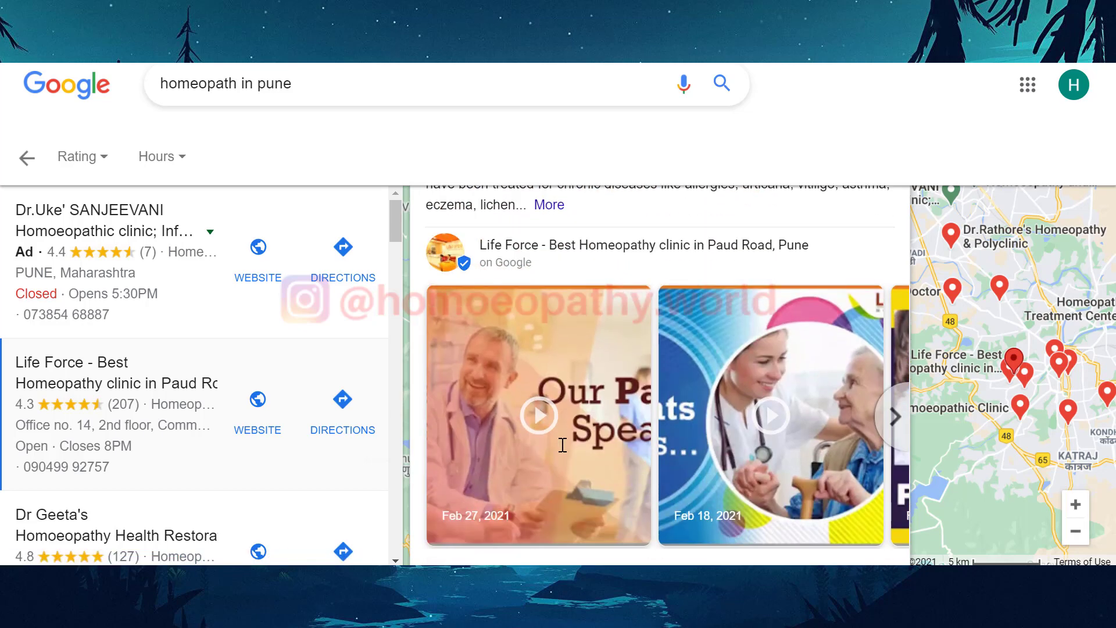
scroll(562, 445, "down", 1)
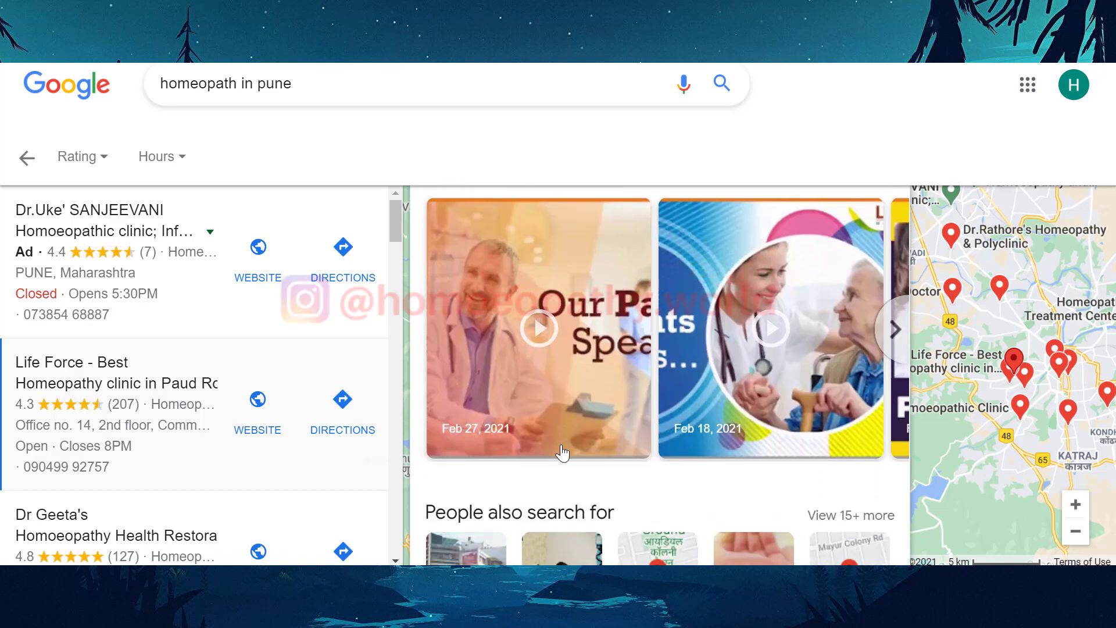
scroll(562, 452, "down", 4)
scroll(562, 452, "down", 1)
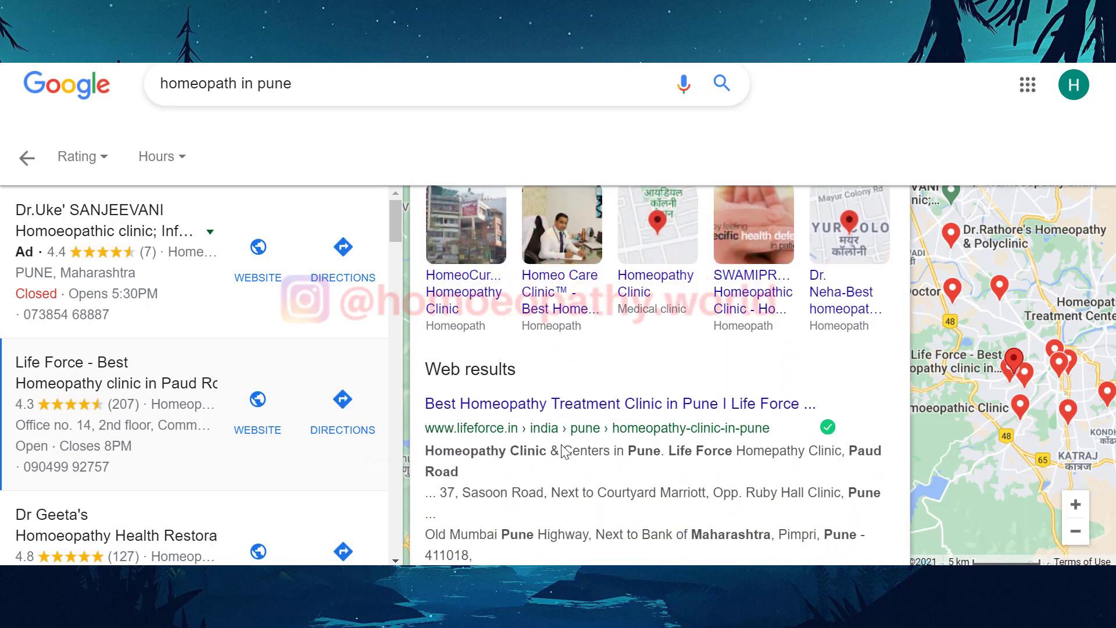
- Close the Life Force listing and examine the homeopathic clinics pinned across the Pune map
scroll(563, 452, "up", 15)
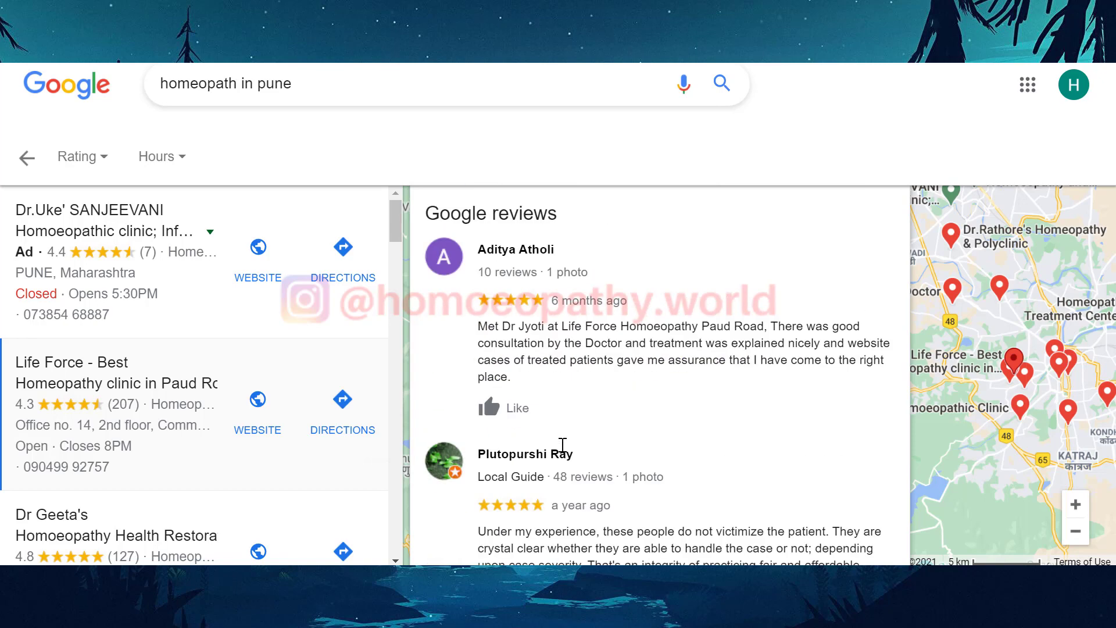
scroll(562, 445, "up", 12)
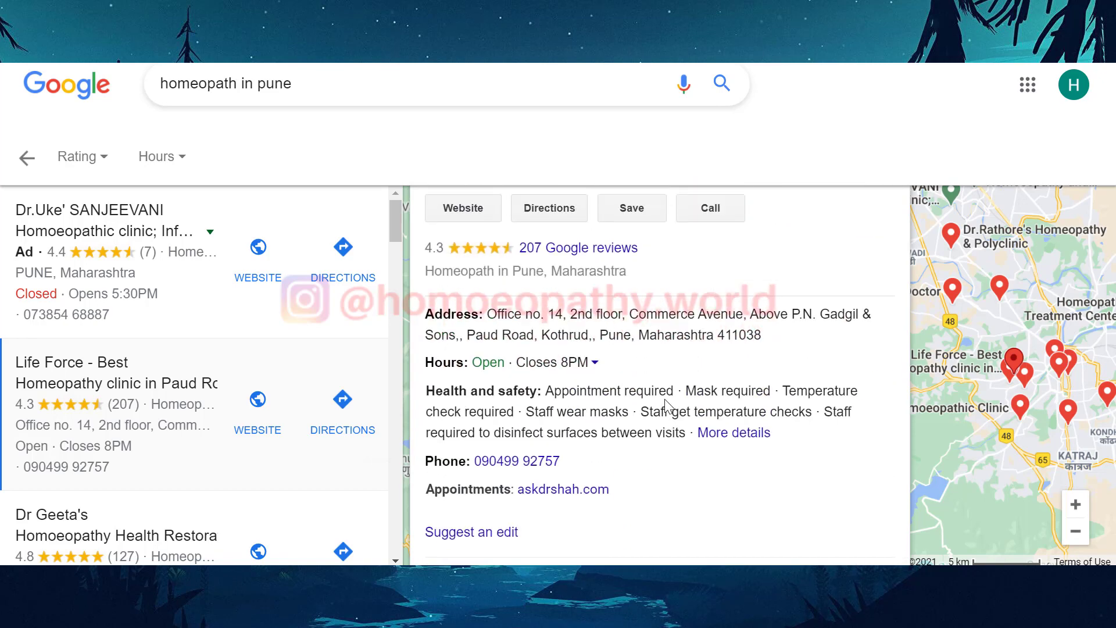
scroll(668, 405, "down", 2)
scroll(667, 305, "up", 2)
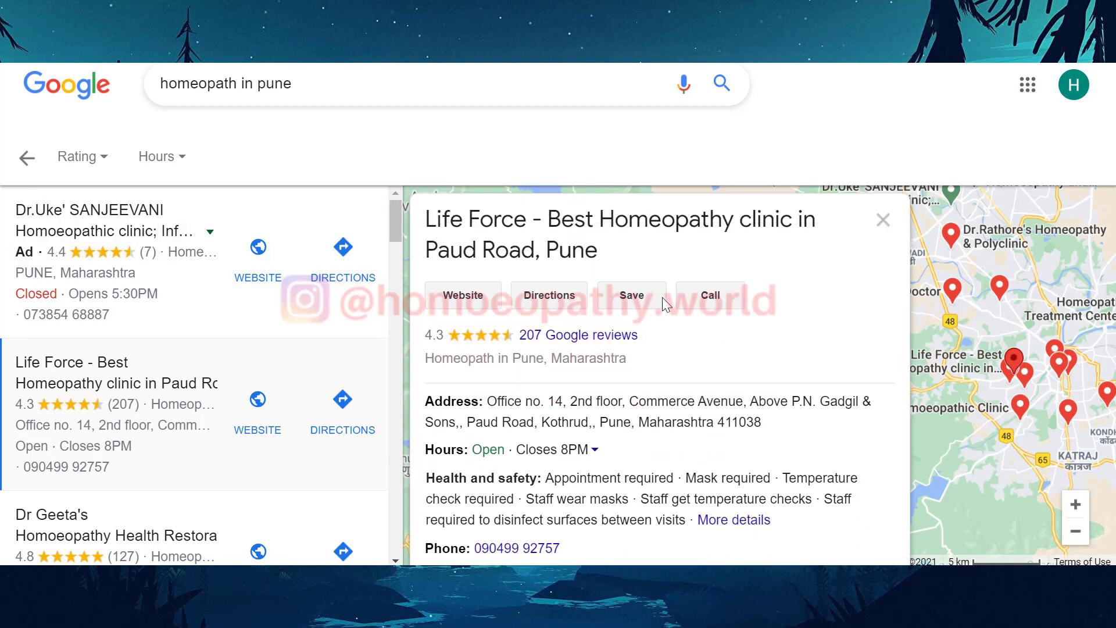
left_click(883, 220)
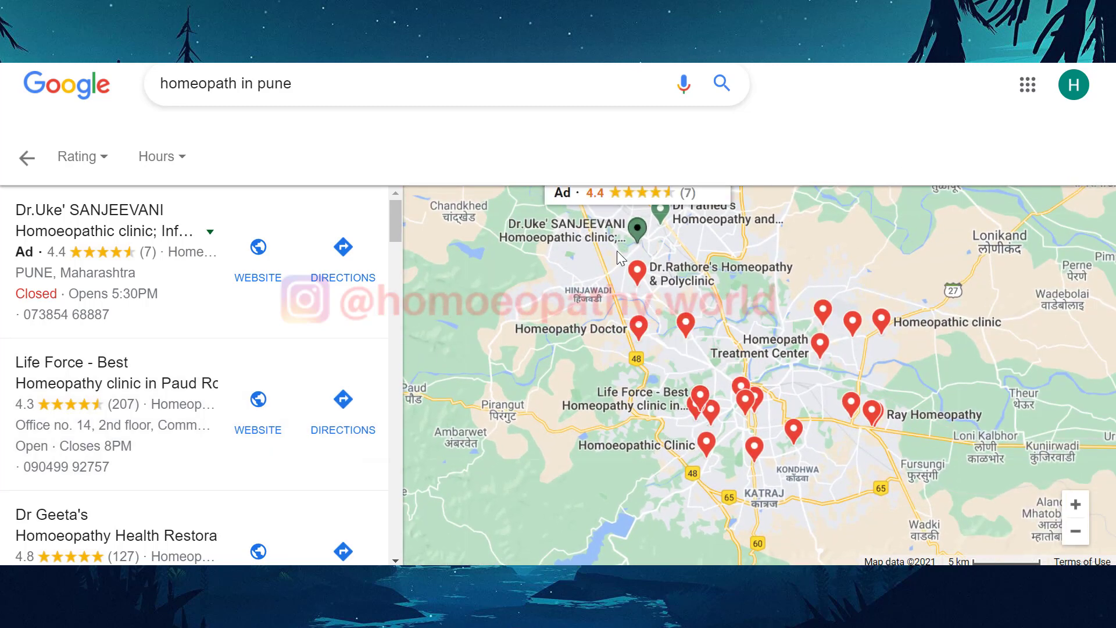
mouse_move(884, 333)
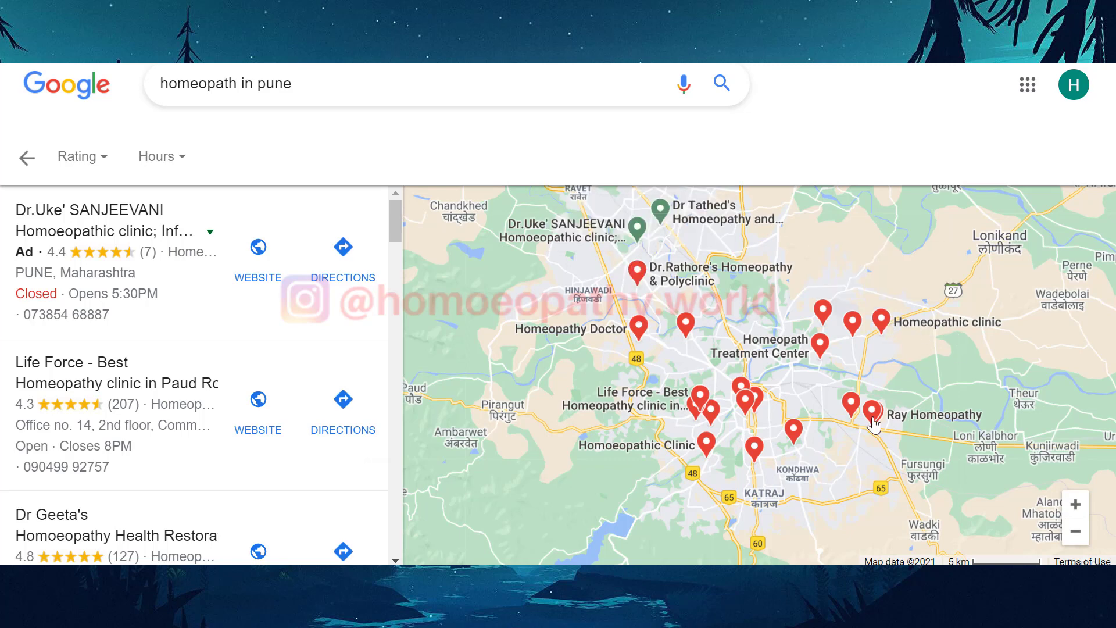
mouse_move(874, 420)
mouse_move(752, 446)
mouse_move(689, 327)
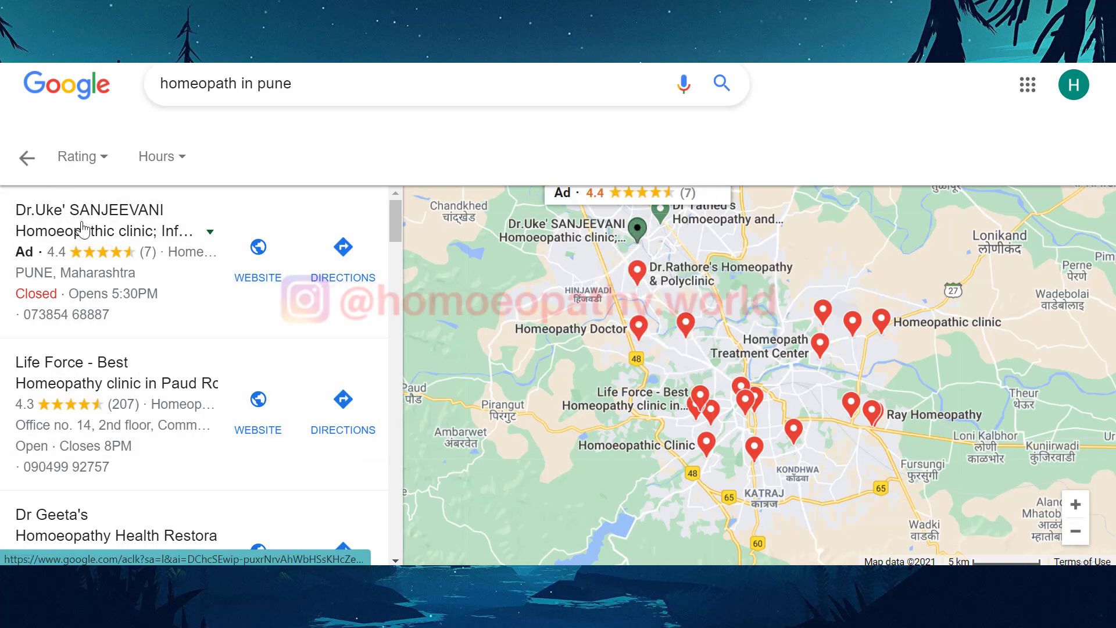
- Return to the main search results and open the Life Force clinic's website
left_click(27, 161)
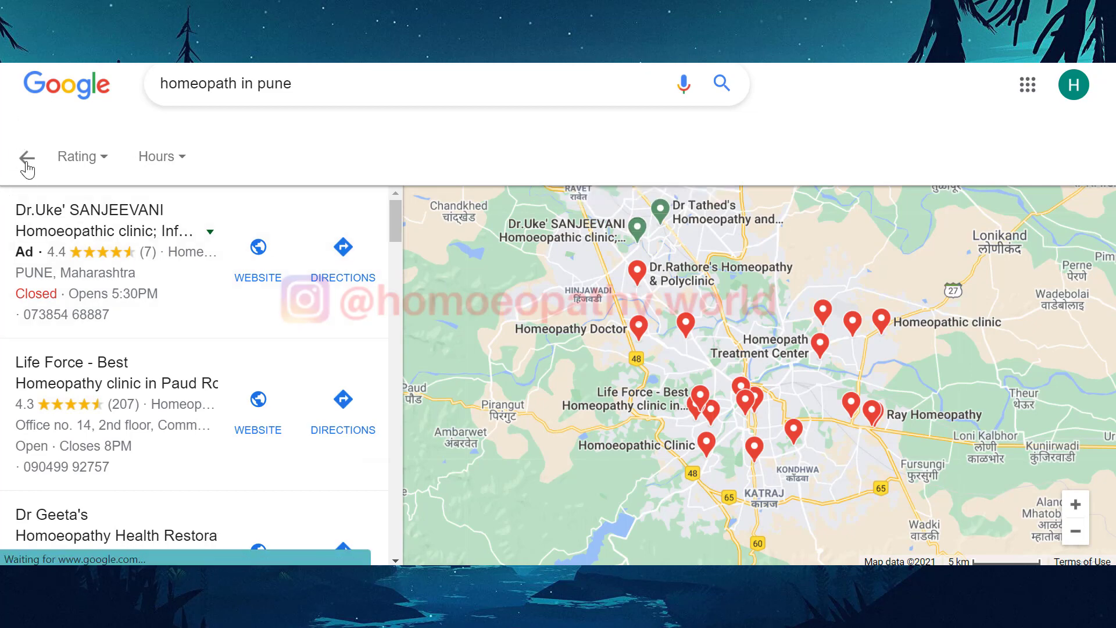
scroll(516, 232, "down", 3)
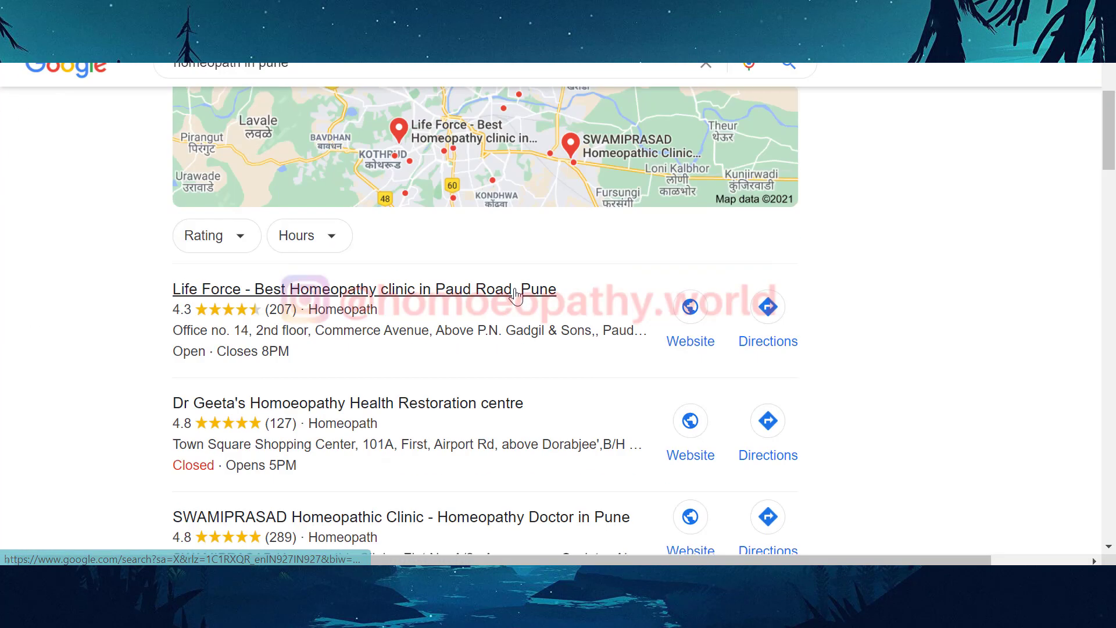
left_click(699, 314)
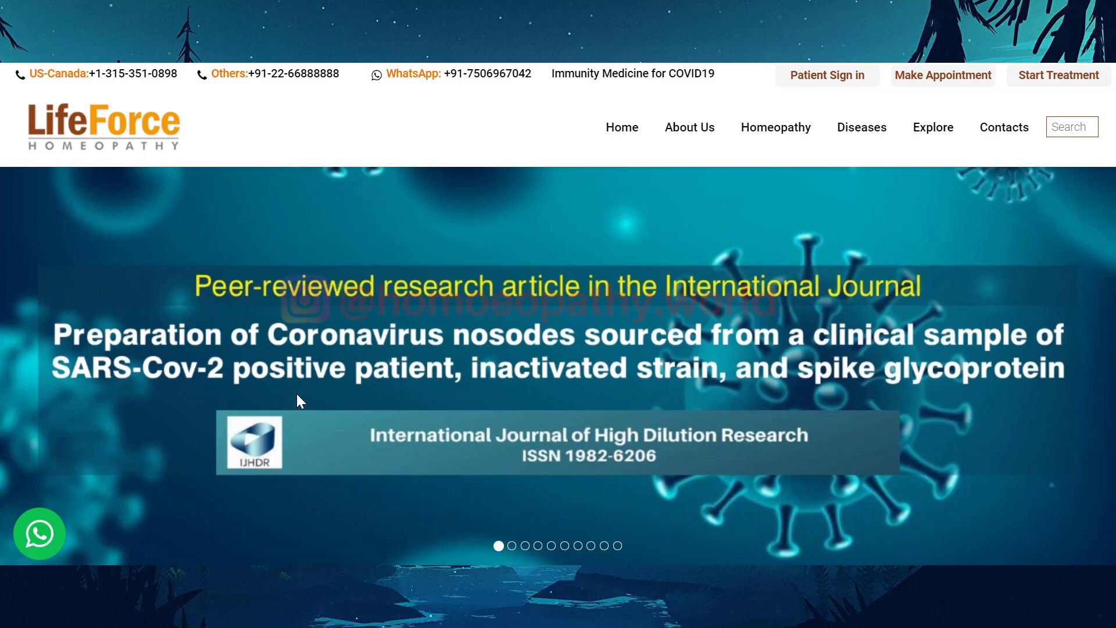
- Look through the Life Force homepage, including the question form, major disease treatments and online treatment ordering section
scroll(294, 396, "down", 3)
scroll(296, 398, "down", 3)
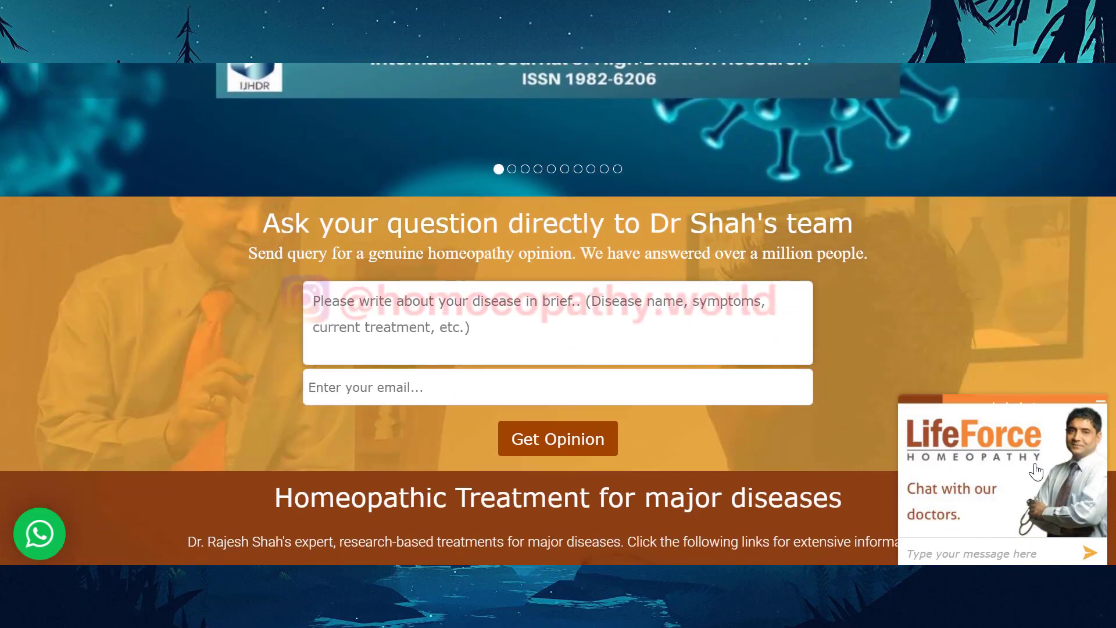
scroll(892, 466, "down", 6)
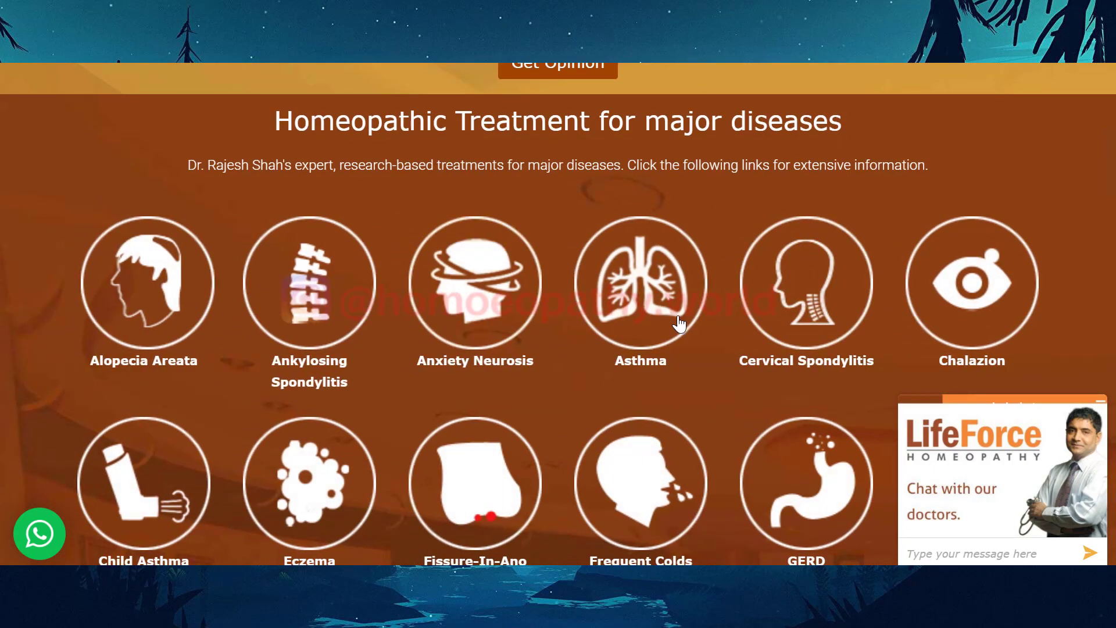
scroll(601, 319, "down", 6)
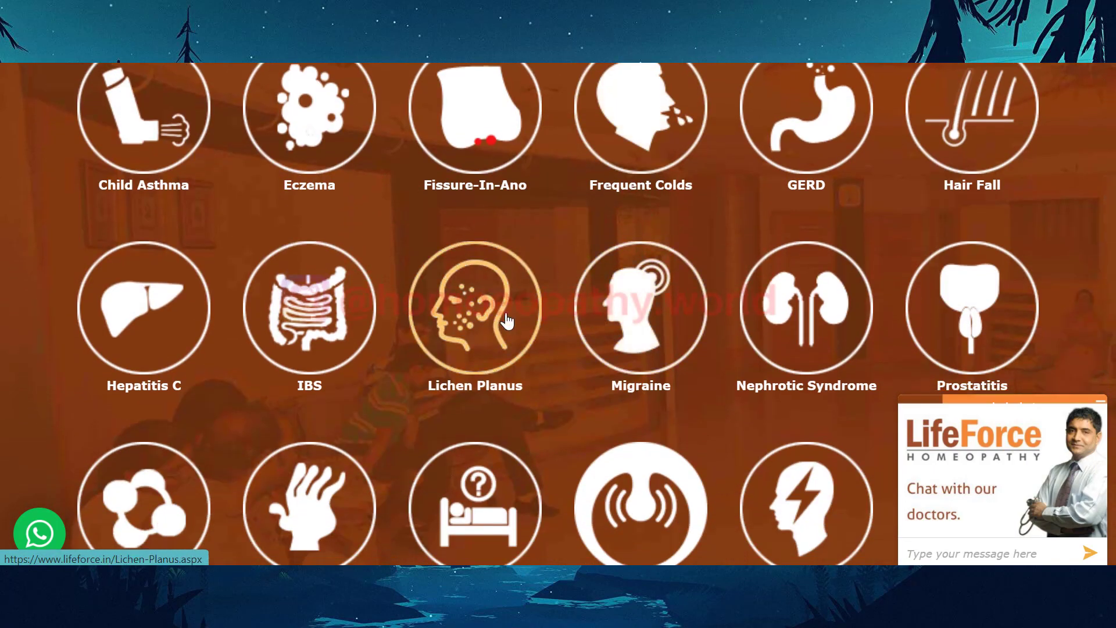
scroll(506, 319, "down", 10)
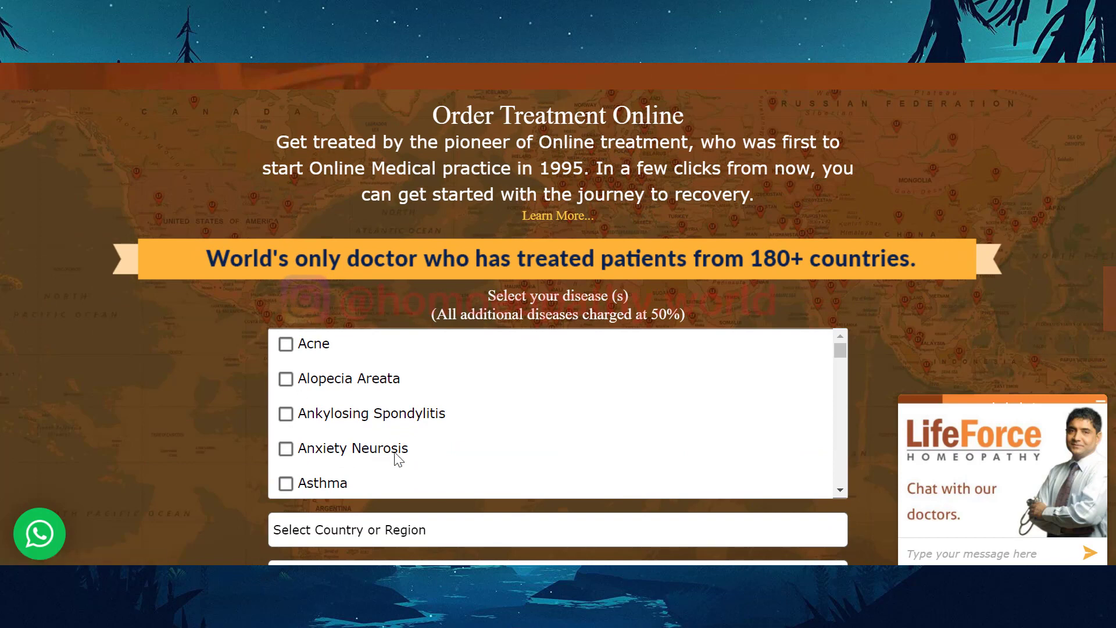
scroll(394, 453, "down", 10)
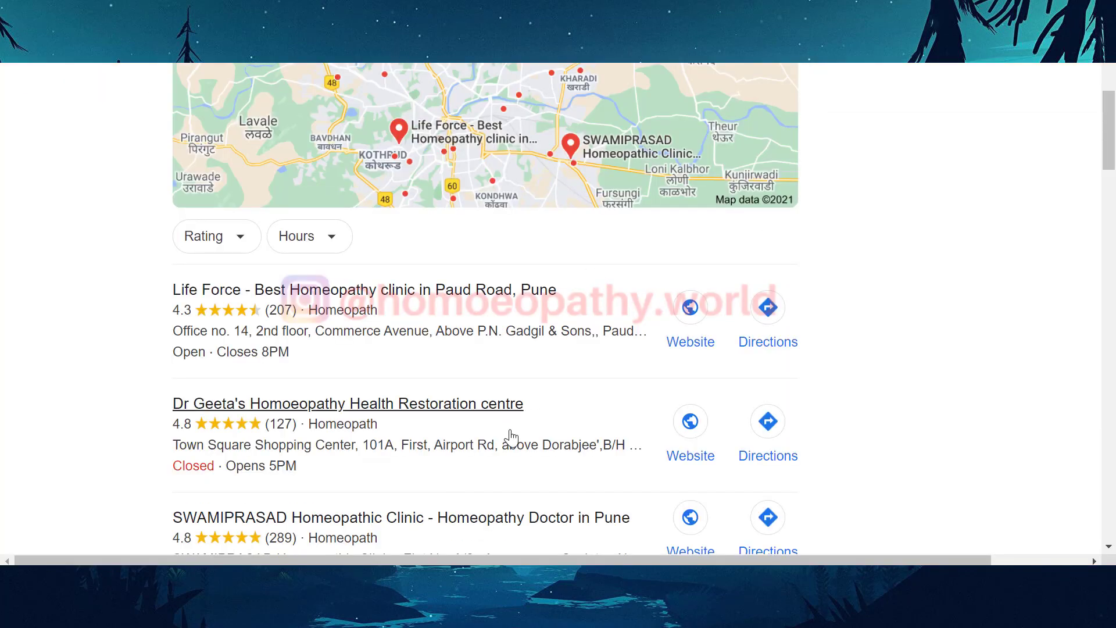
- Change the search query to "homeopath in hadapsar pune" and run the search
scroll(511, 434, "up", 4)
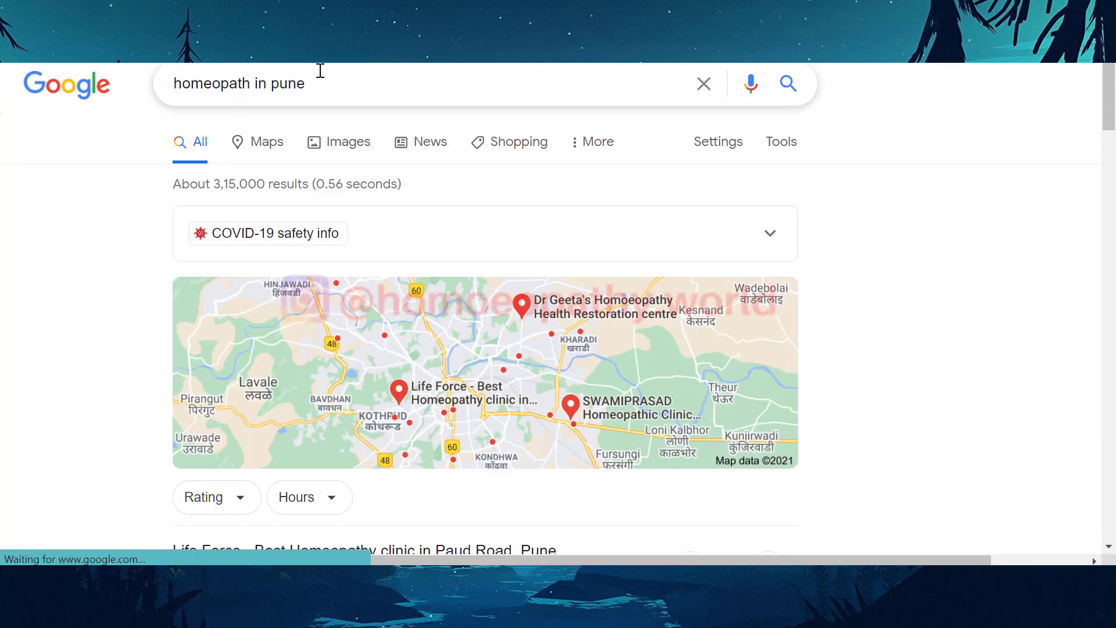
left_click(321, 94)
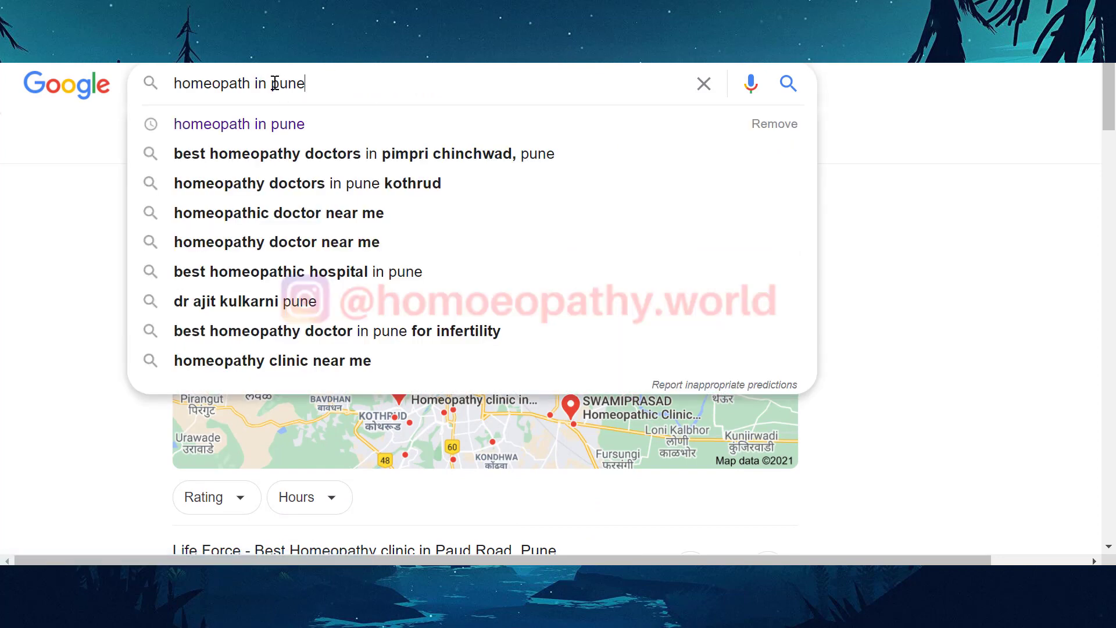
left_click(275, 83)
type("hadapsa")
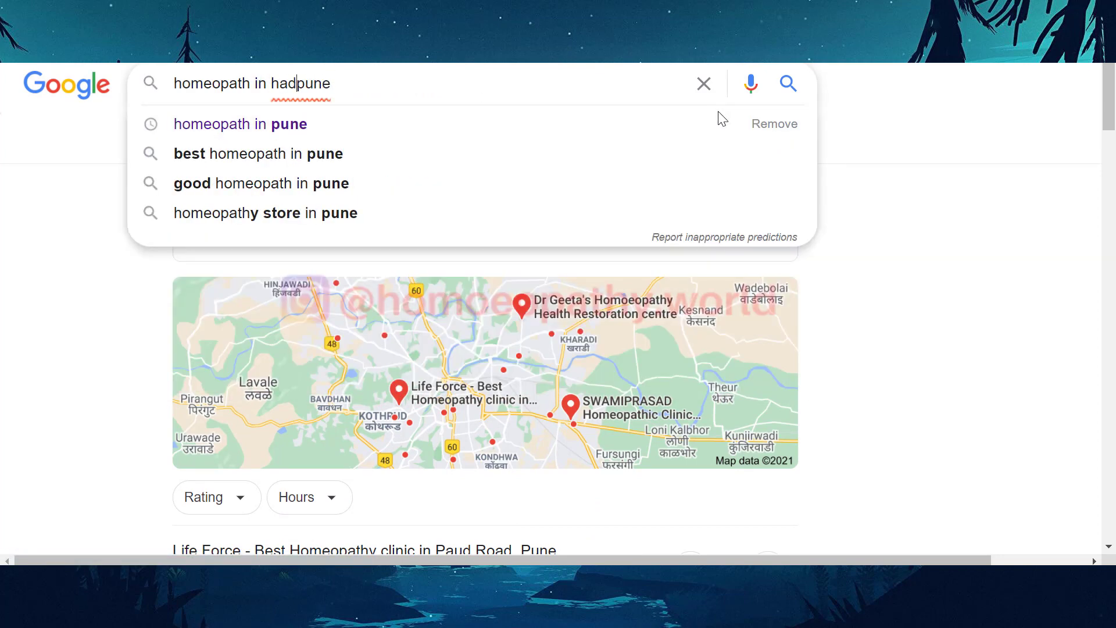
type("r")
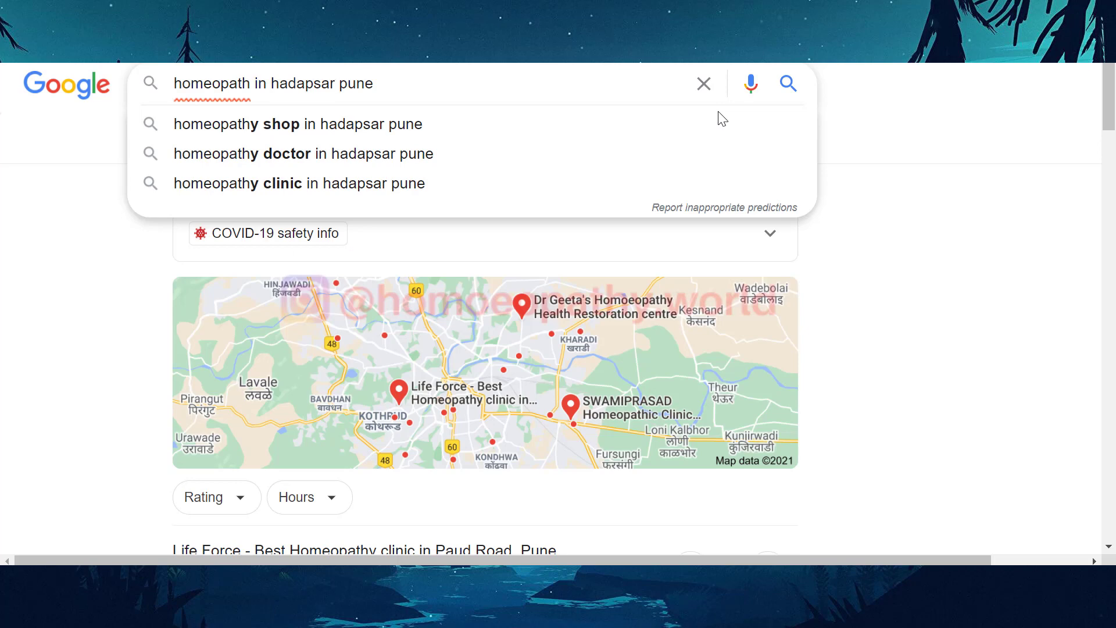
key("Return")
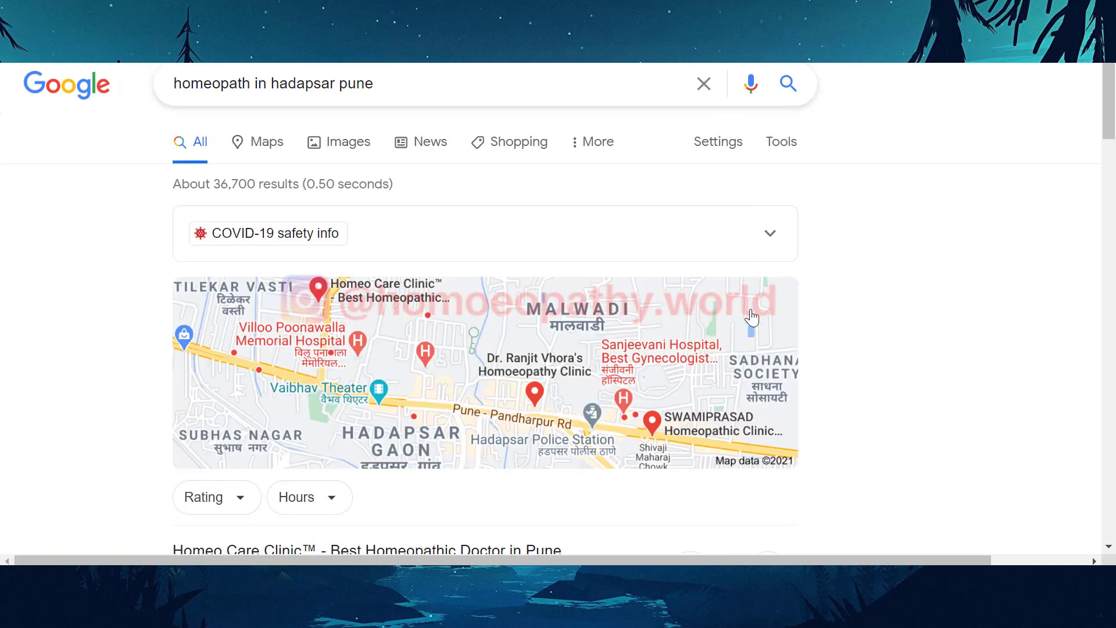
- Open the Homeo Care Clinic listing from the local results and read its address, hours, safety and appointment details
scroll(752, 318, "down", 3)
scroll(752, 318, "down", 3)
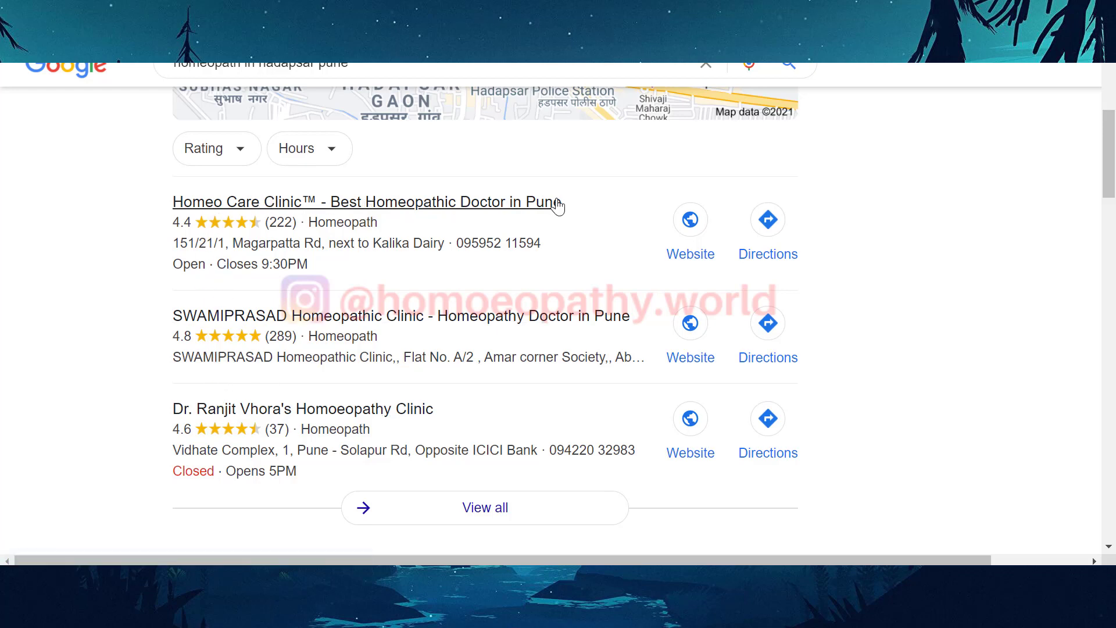
left_click(318, 203)
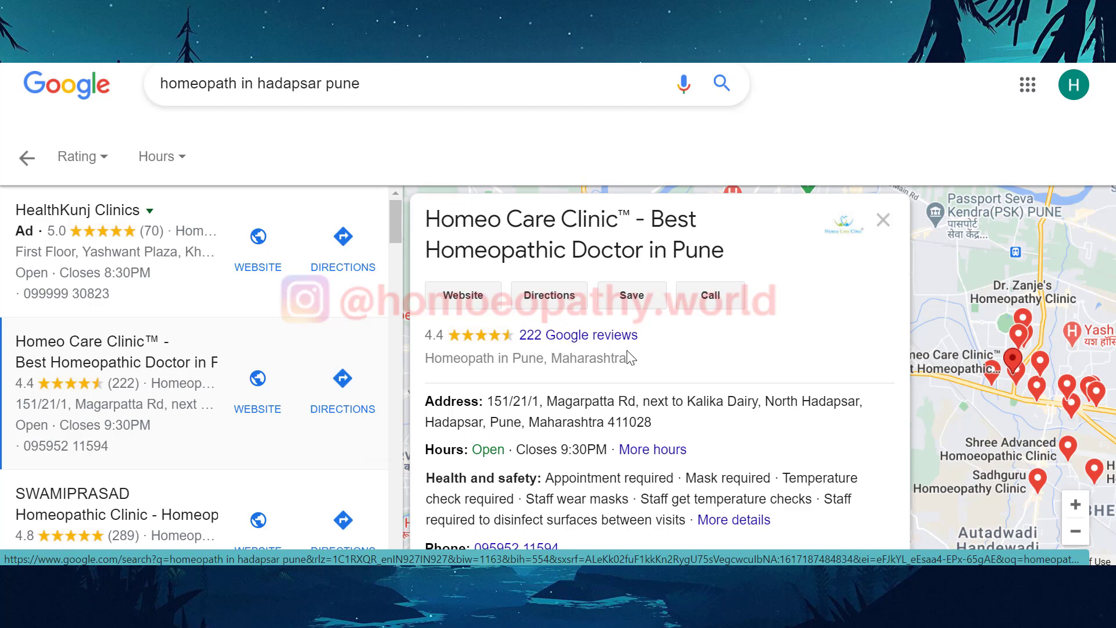
scroll(483, 381, "down", 1)
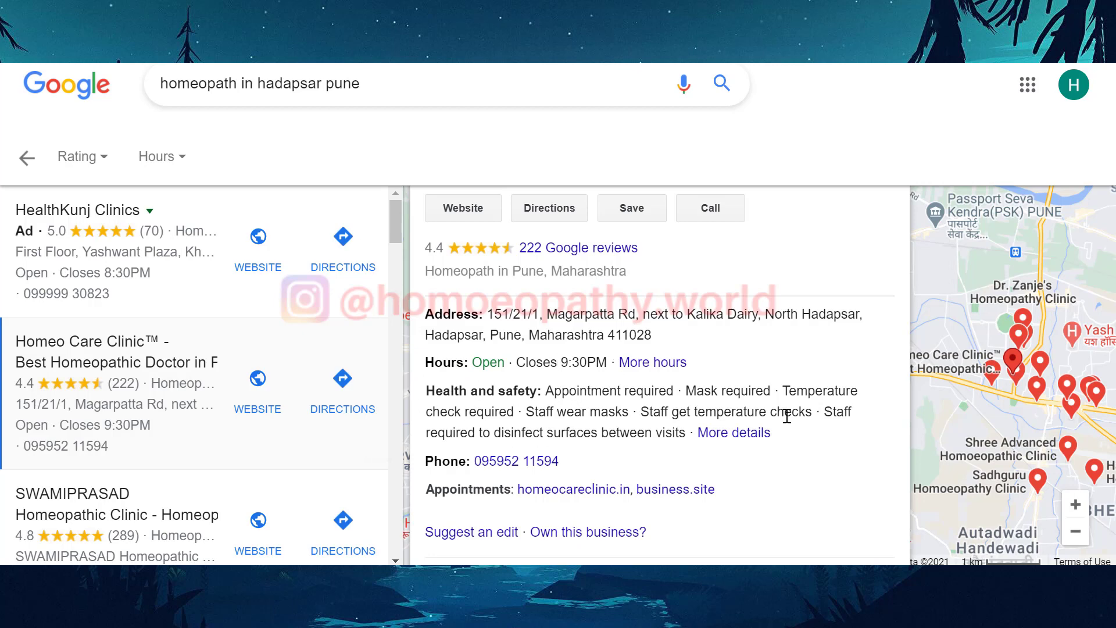
scroll(534, 489, "down", 1)
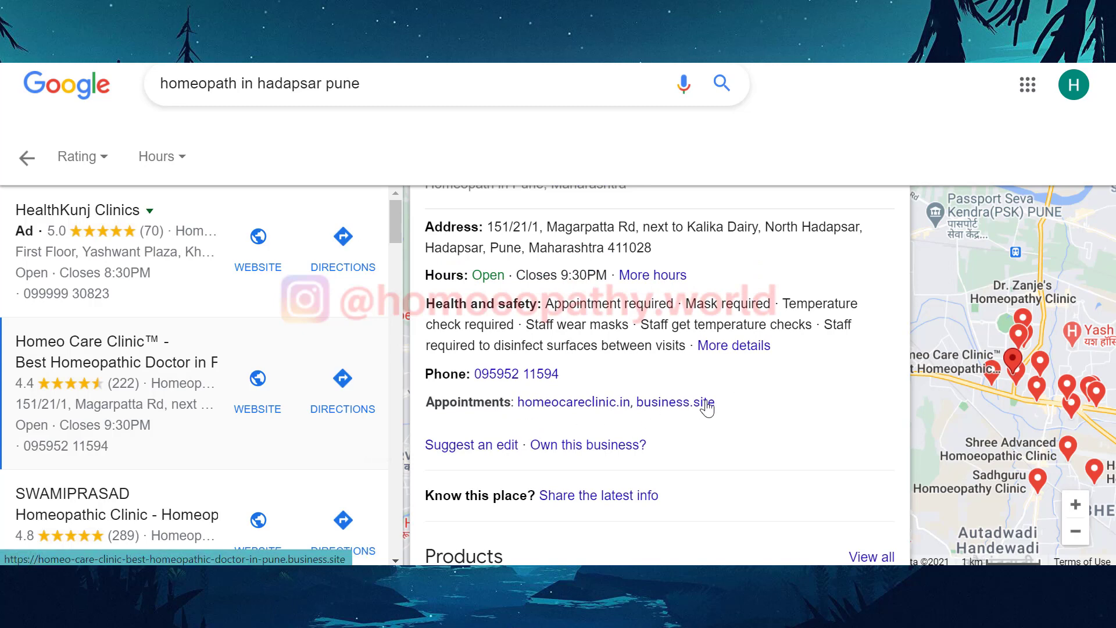
- Browse the Homeo Care Clinic's product carousel, product categories and questions and answers
scroll(557, 460, "down", 3)
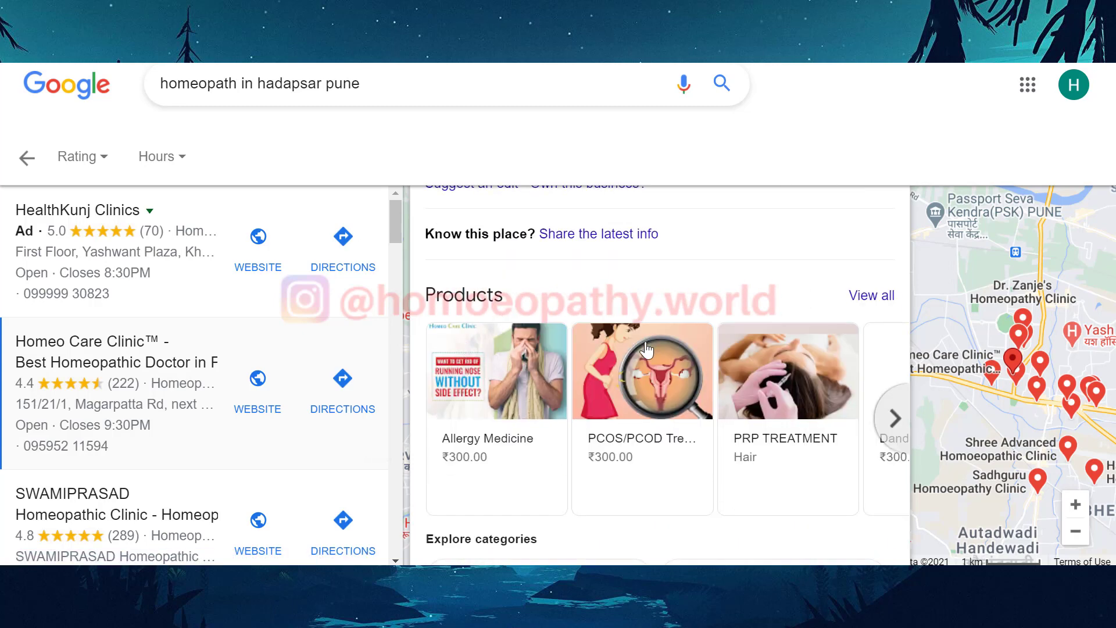
left_click(892, 423)
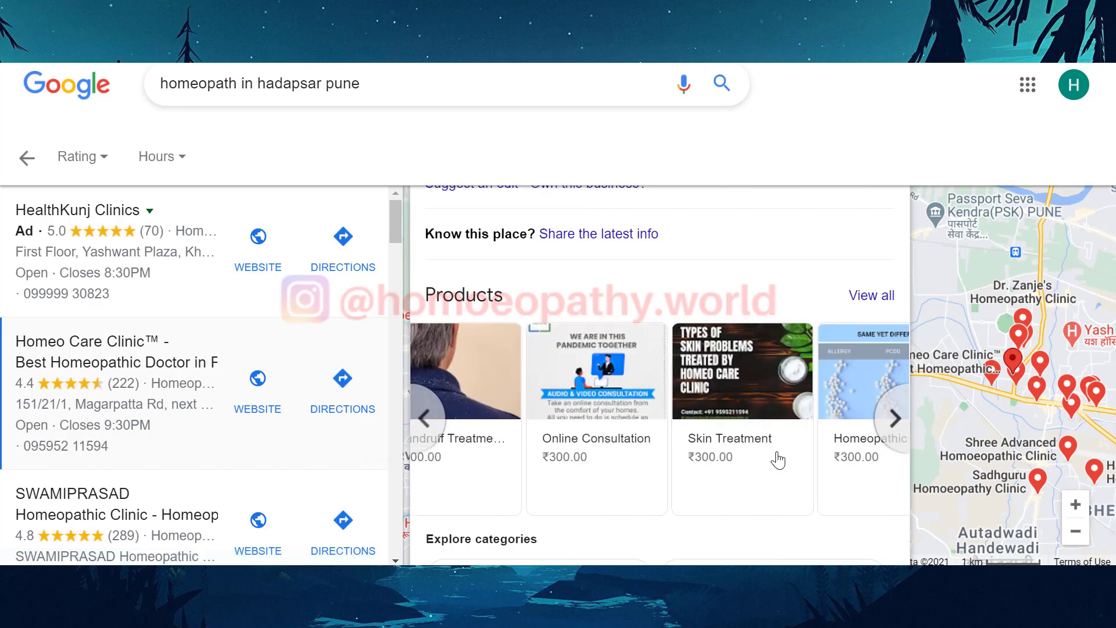
scroll(695, 470, "down", 4)
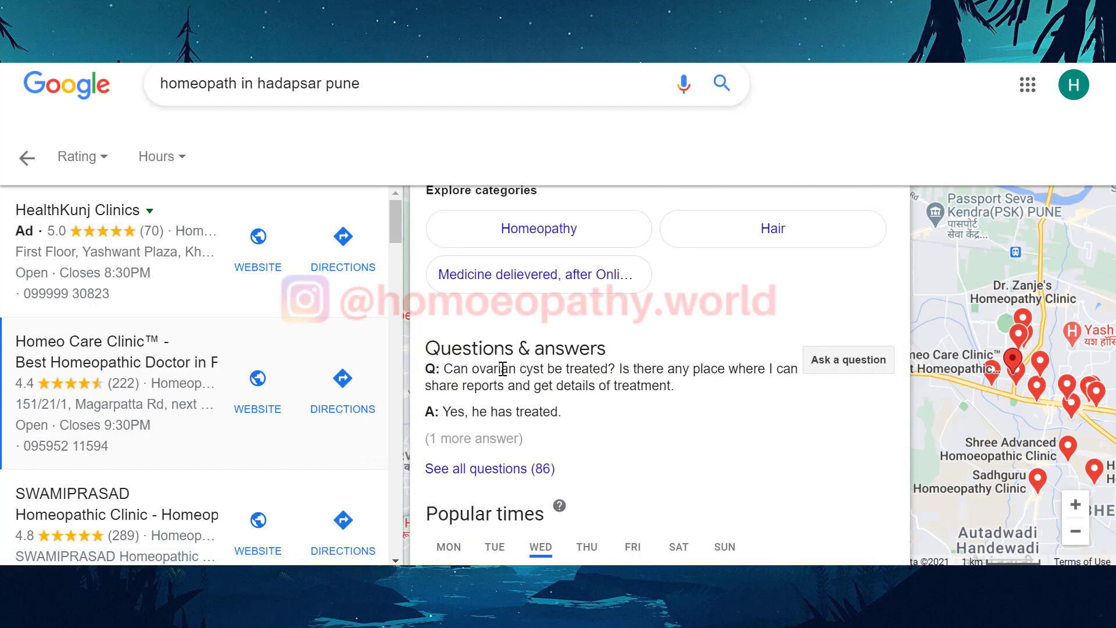
- Examine the Homeo Care Clinic's popular times chart and photo gallery in its listing
scroll(494, 453, "down", 6)
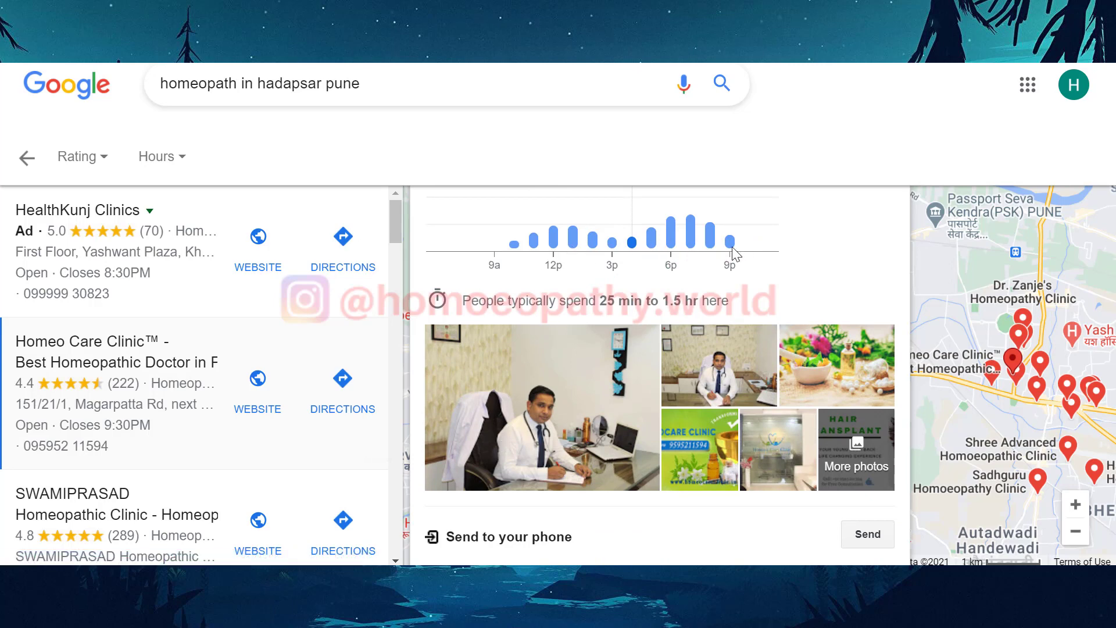
scroll(518, 411, "down", 3)
scroll(526, 365, "up", 3)
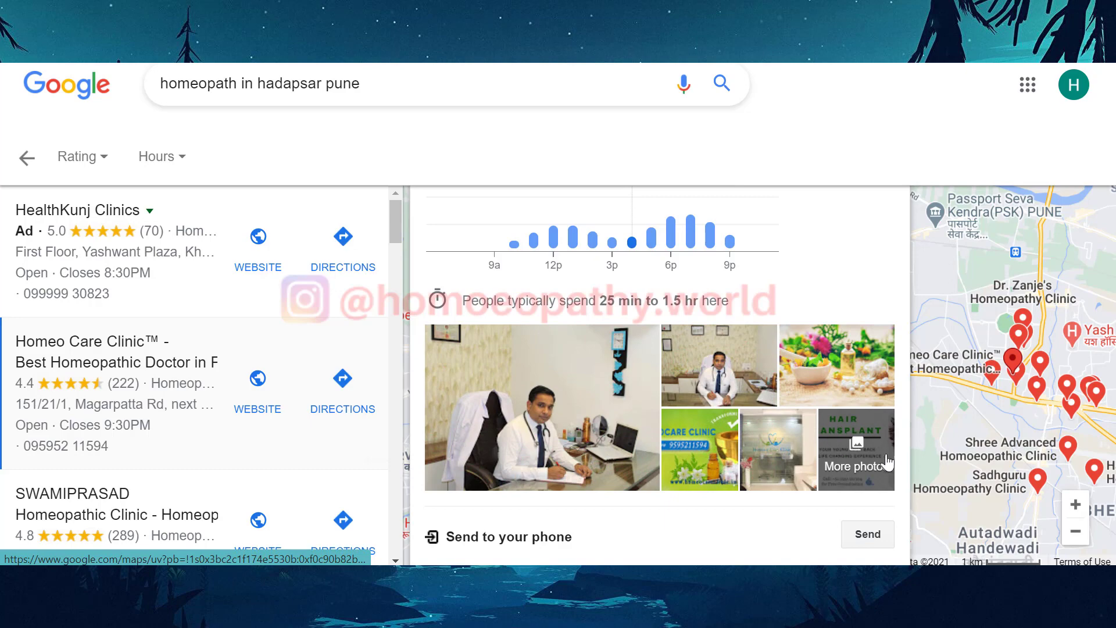
scroll(732, 416, "down", 3)
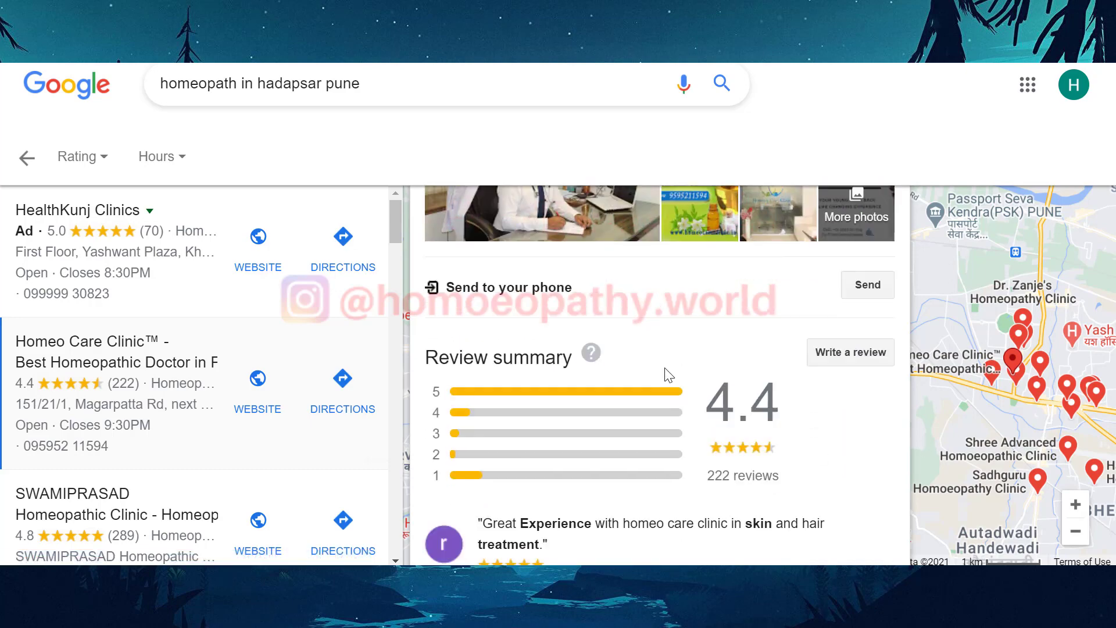
- Read the Homeo Care Clinic's Google reviews with the owner's responses, plus the related clinics and web results
scroll(628, 349, "down", 2)
scroll(490, 348, "down", 5)
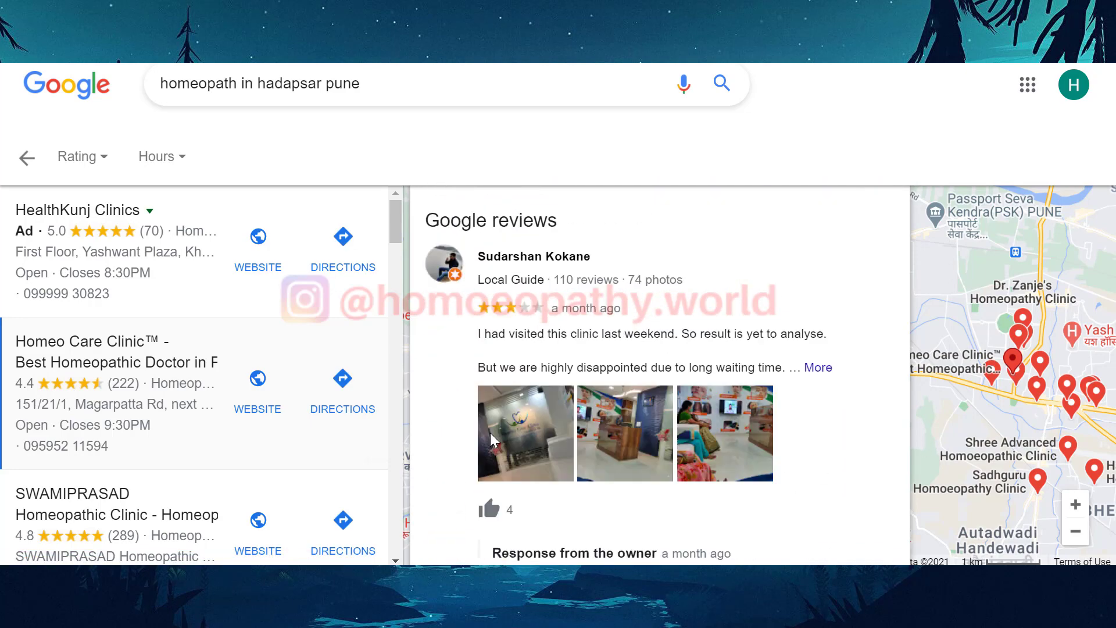
scroll(585, 473, "down", 6)
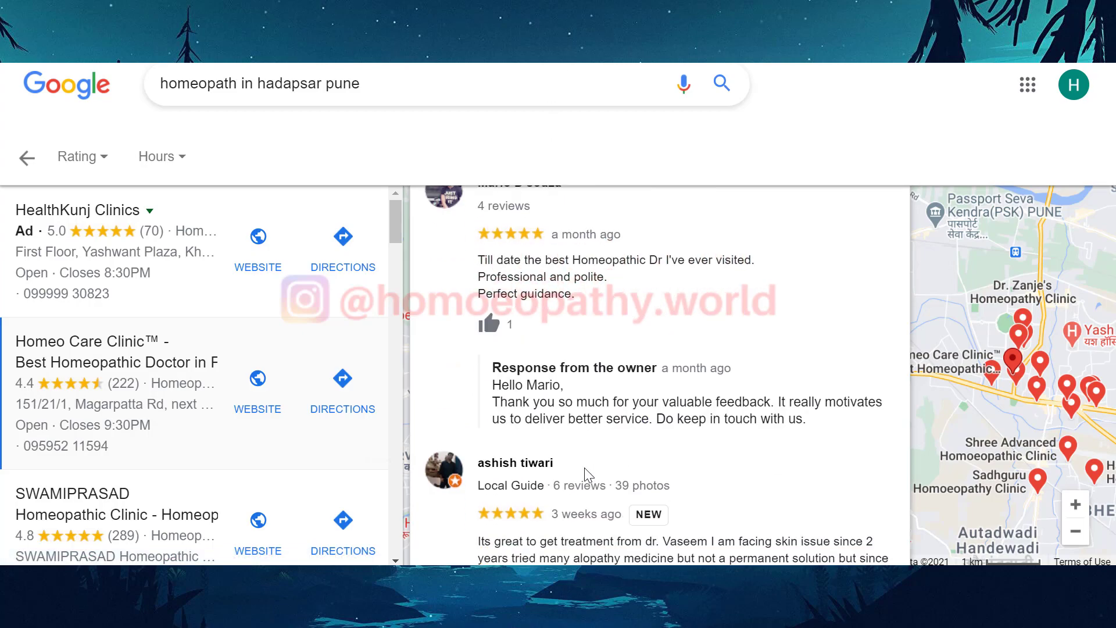
scroll(585, 473, "down", 10)
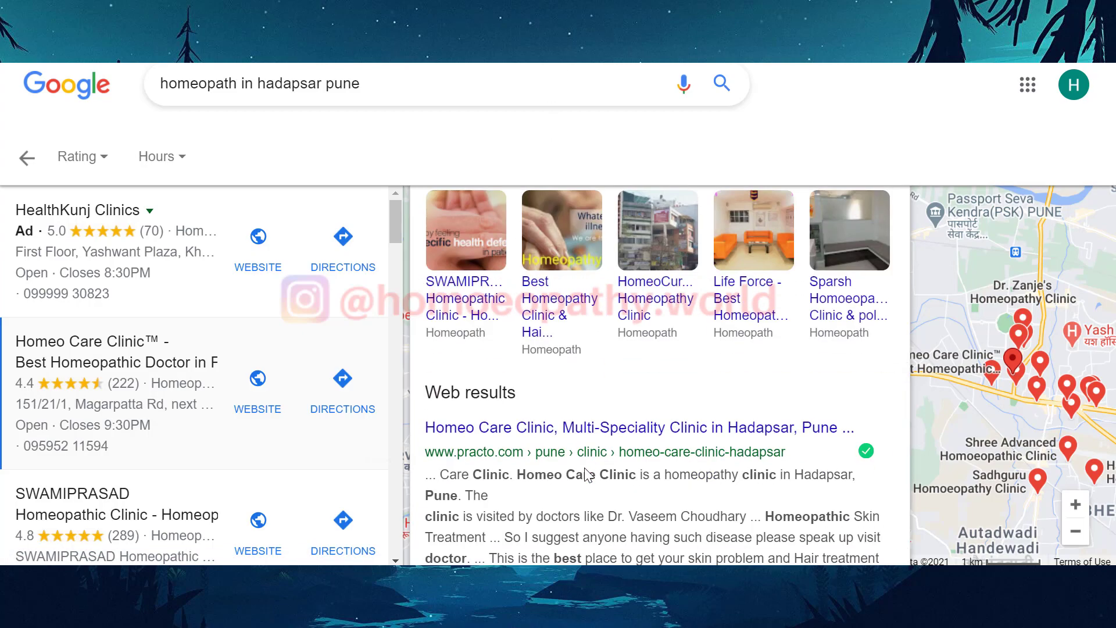
- Close the Homeo Care Clinic listing and examine the homeopathic clinics pinned on the Hadapsar map
scroll(586, 468, "up", 5)
scroll(585, 467, "up", 15)
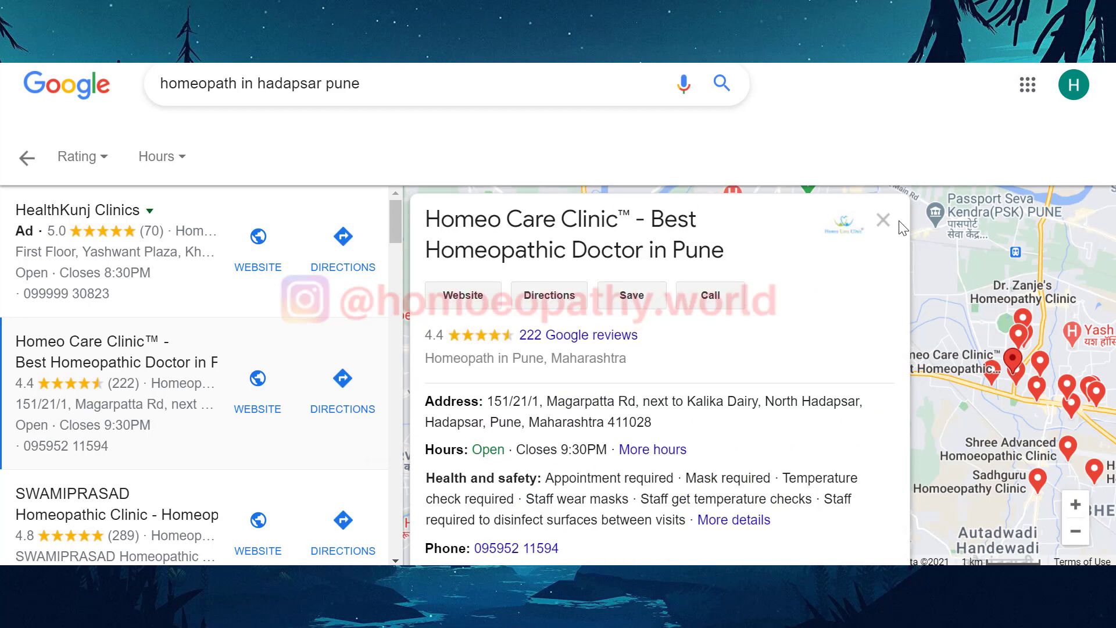
left_click(884, 221)
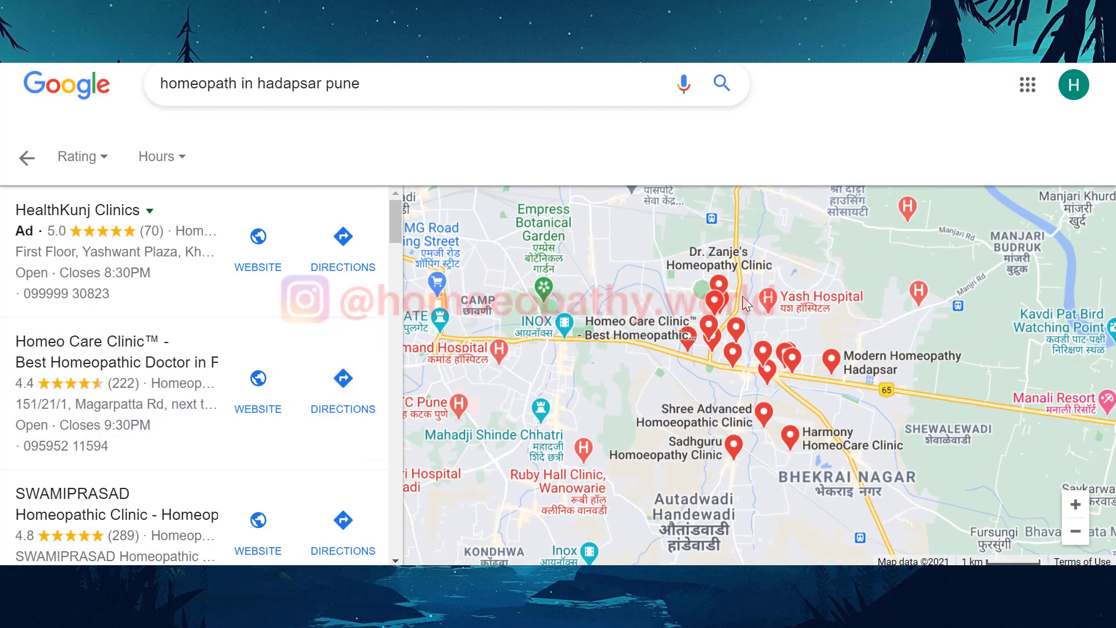
mouse_move(728, 289)
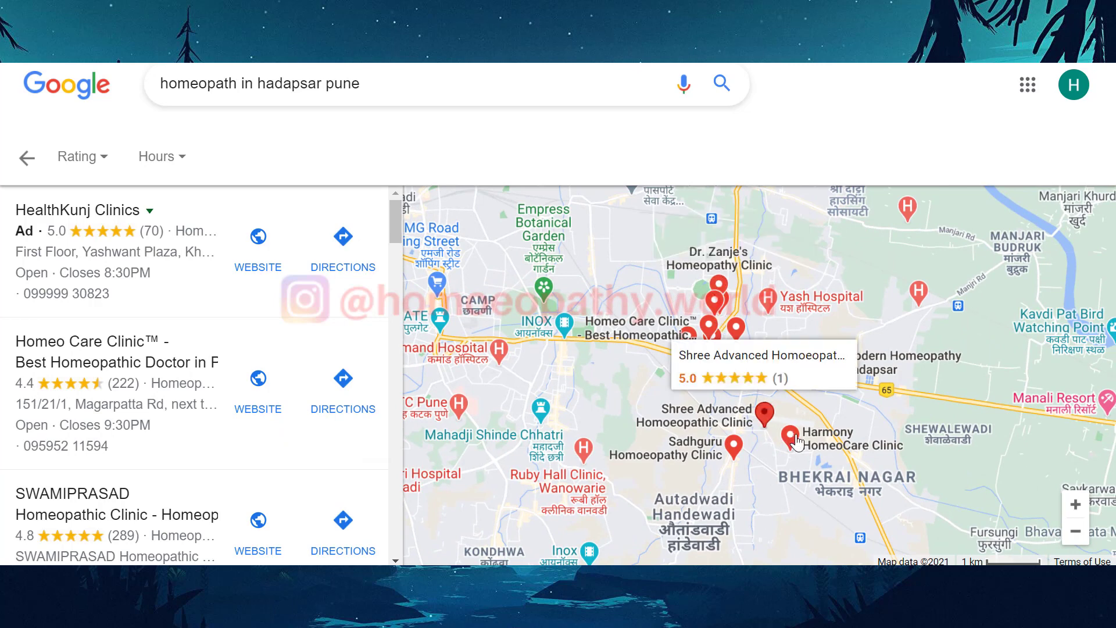
- Return to the main Hadapsar search results and open the Homeo Care Clinic's website
left_click(28, 167)
scroll(449, 385, "down", 2)
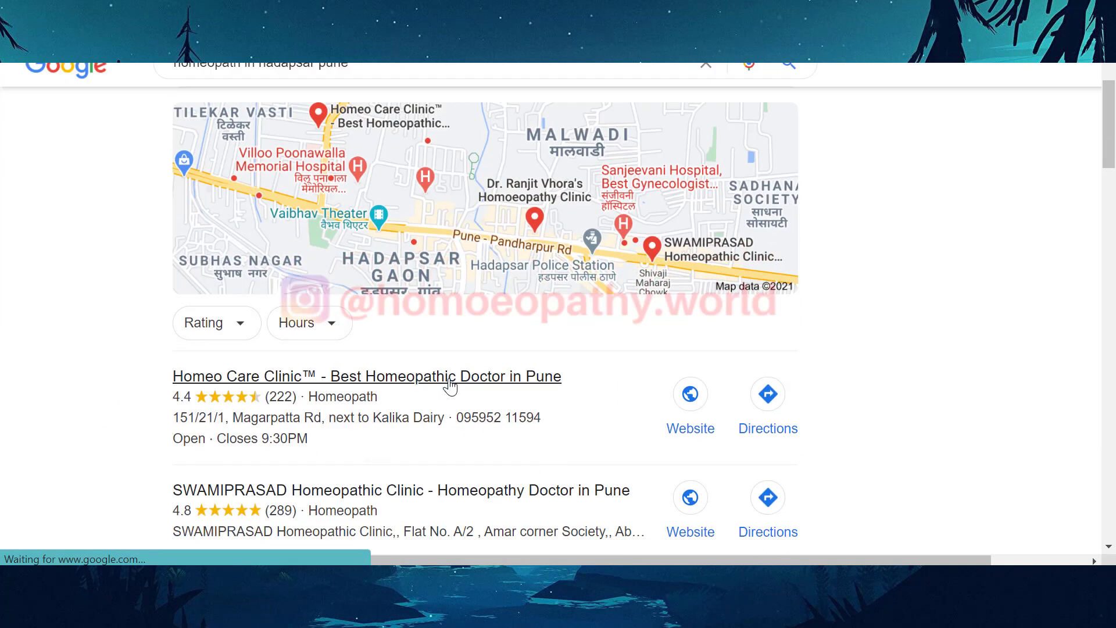
left_click(696, 402)
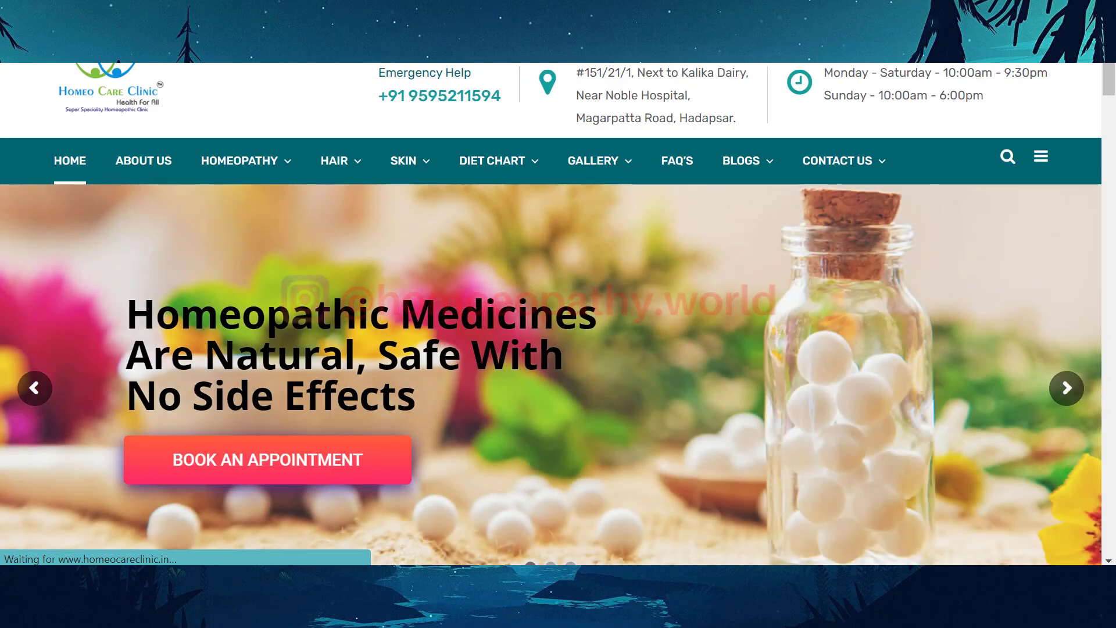
- Look through the Homeo Care Clinic homepage's welcome section, embedded YouTube video and doctor profiles
scroll(200, 187, "down", 3)
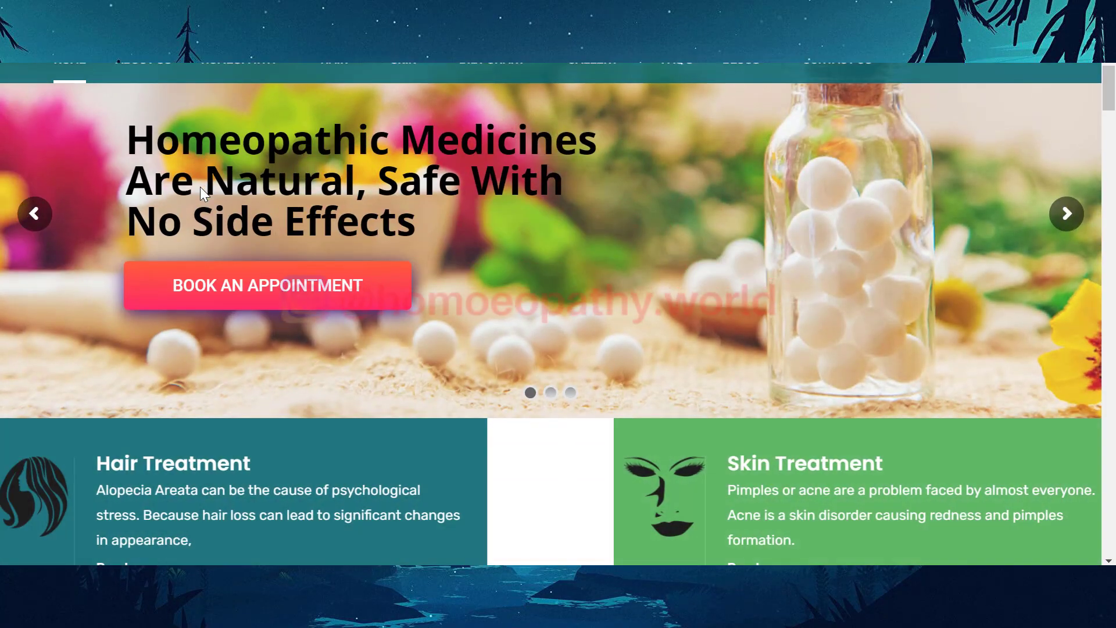
scroll(200, 186, "down", 12)
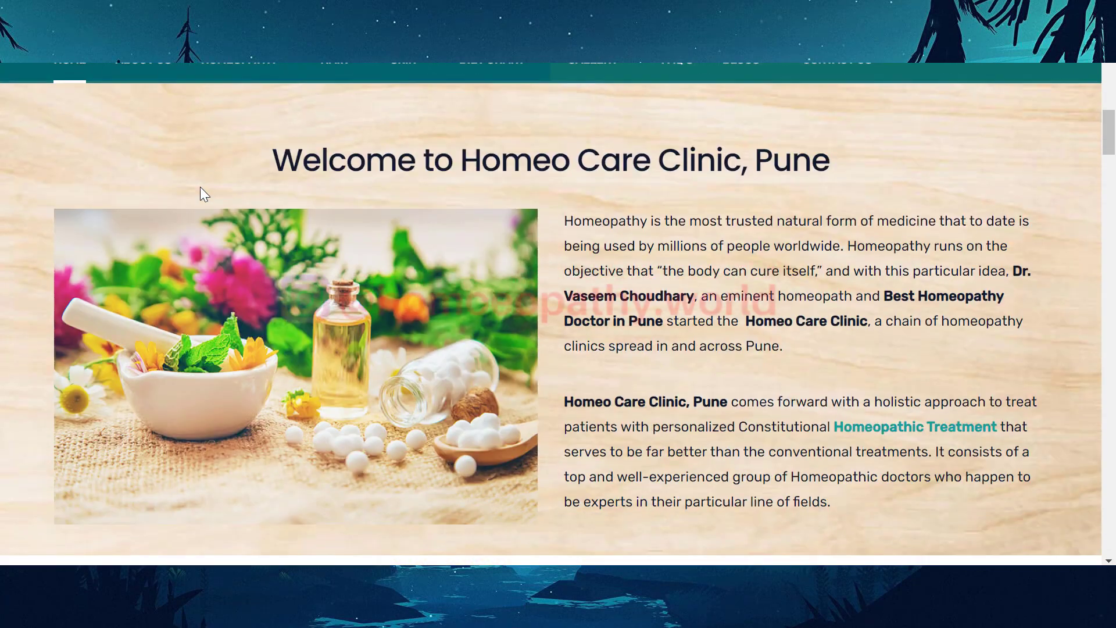
scroll(200, 186, "down", 6)
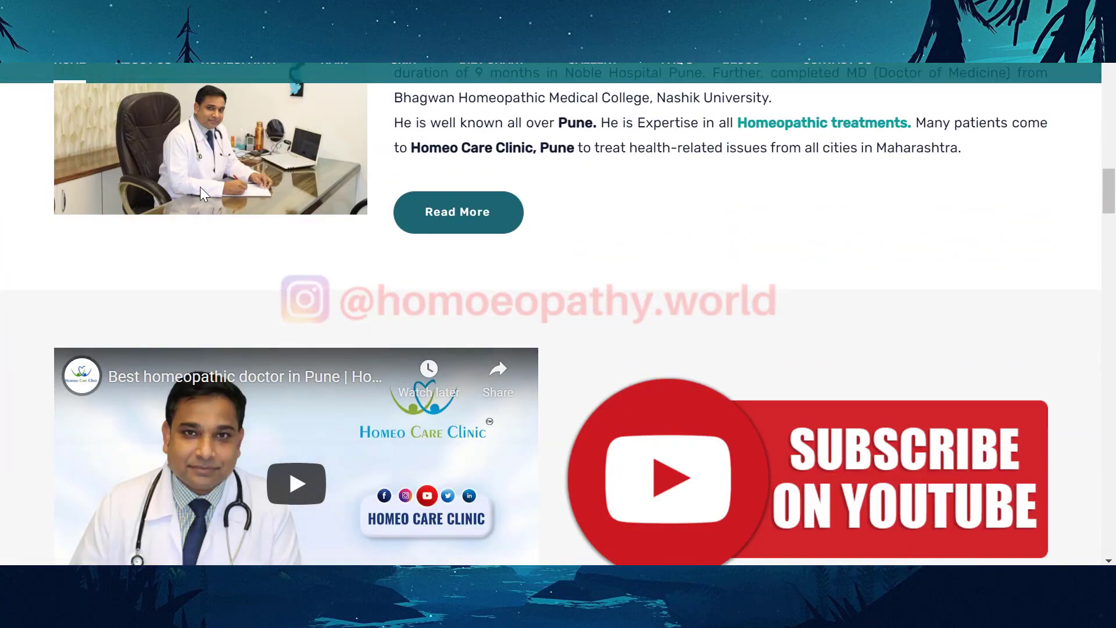
scroll(200, 186, "down", 5)
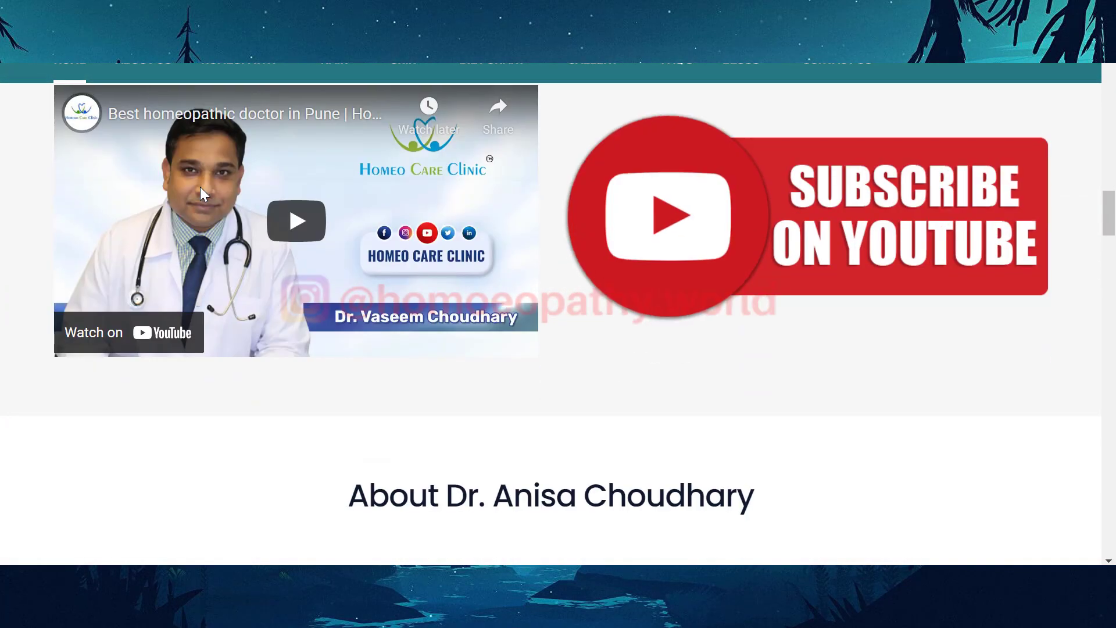
scroll(200, 187, "down", 5)
scroll(199, 186, "down", 2)
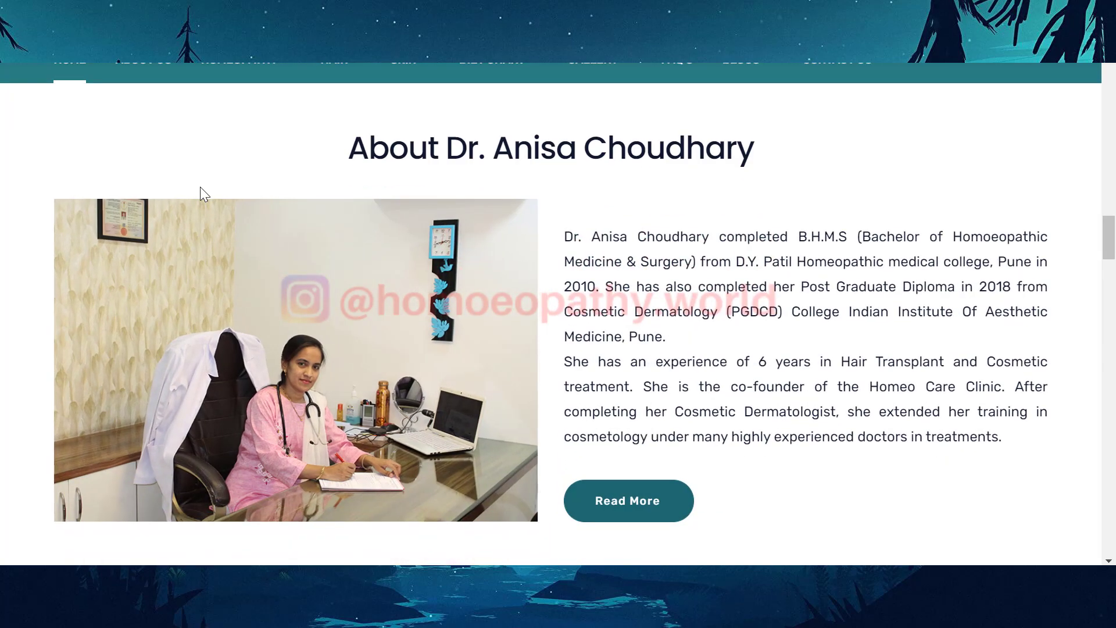
scroll(200, 186, "down", 4)
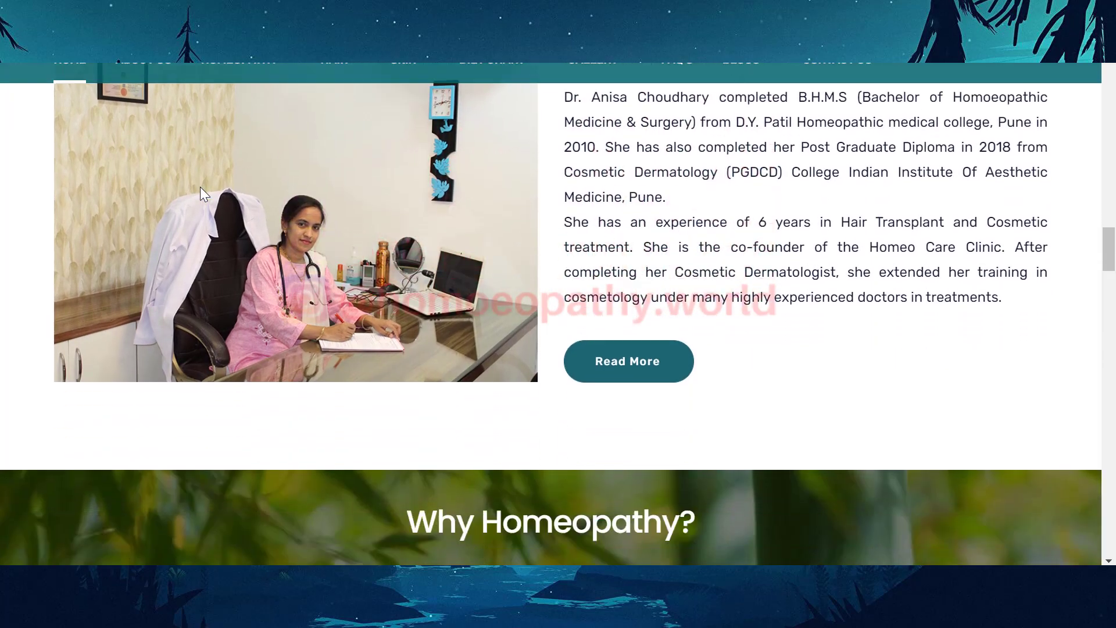
- View the homepage's Why Homeopathy and Our Treatment sections and appointment form, and go back to the page header
scroll(200, 187, "down", 12)
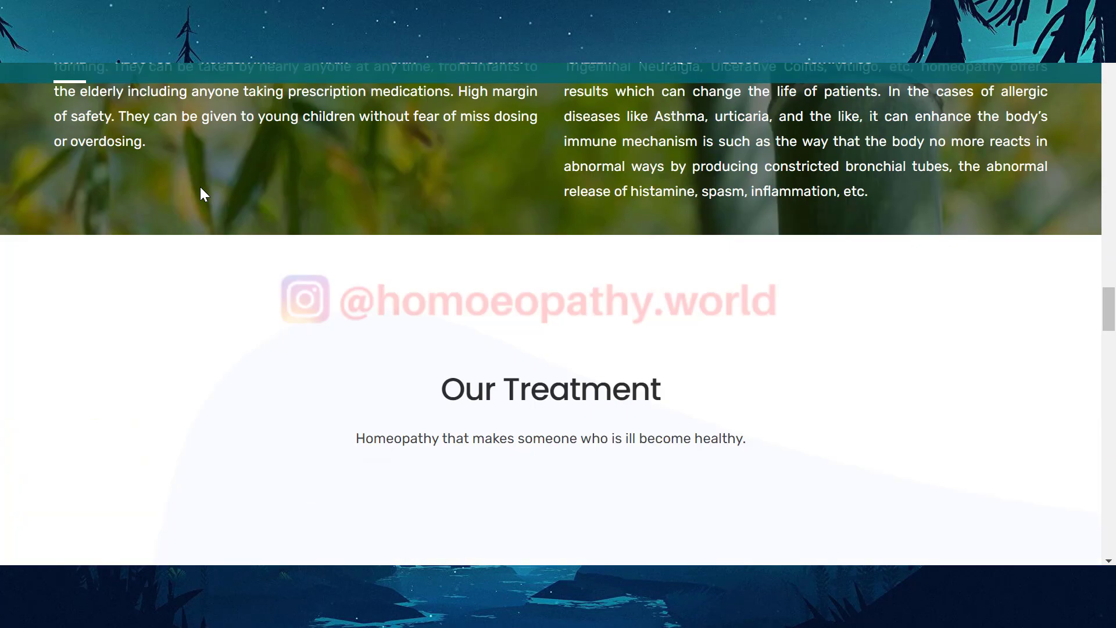
scroll(200, 187, "down", 6)
scroll(199, 186, "down", 4)
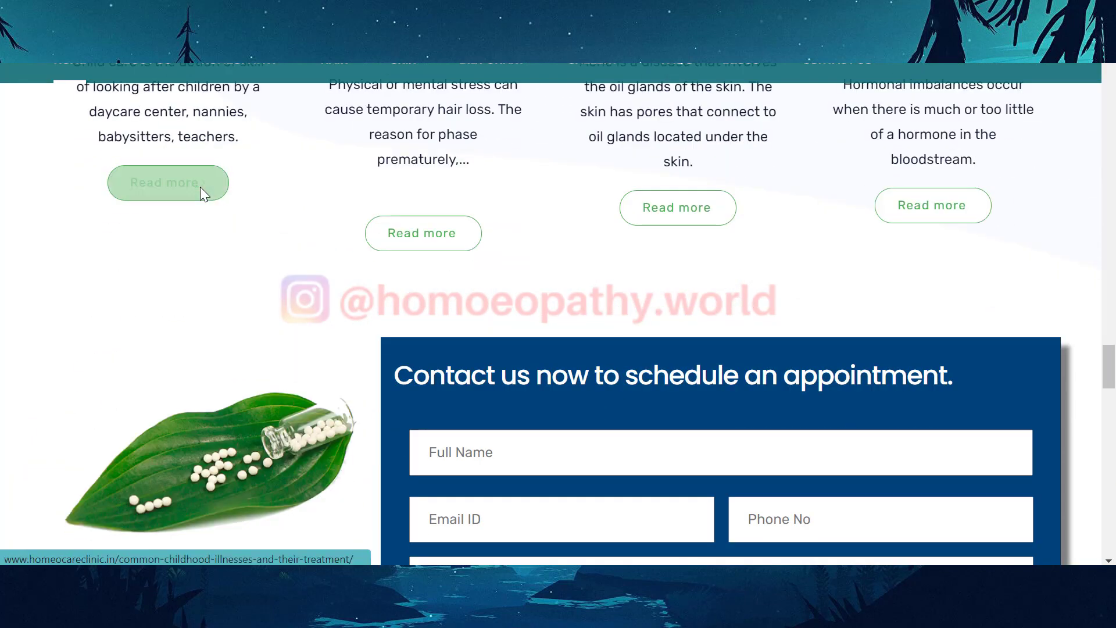
scroll(200, 187, "up", 4)
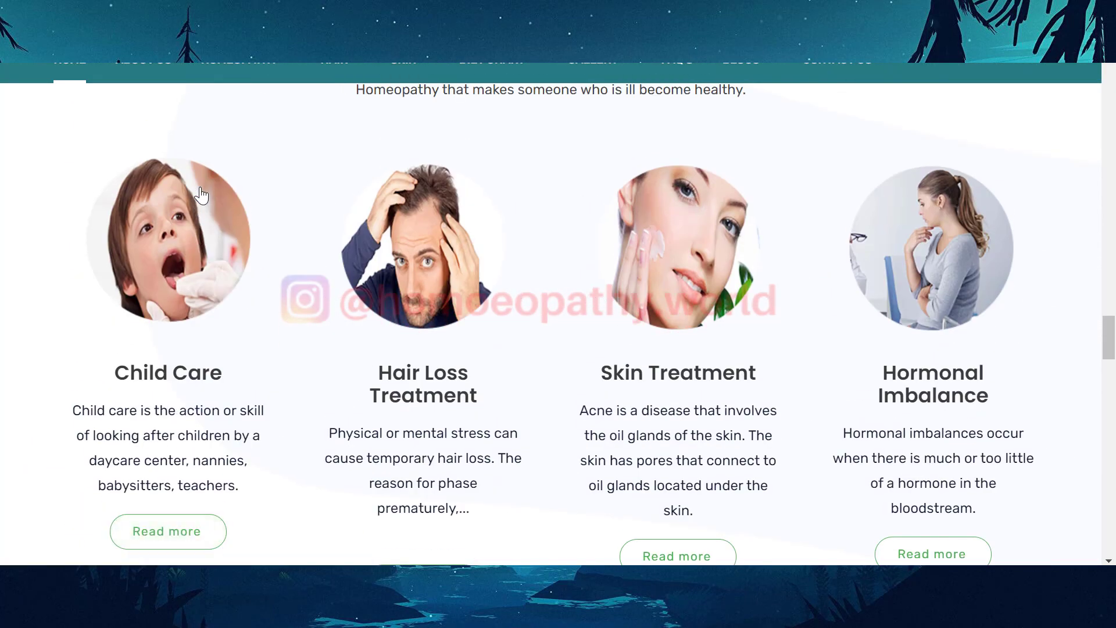
scroll(201, 194, "up", 6)
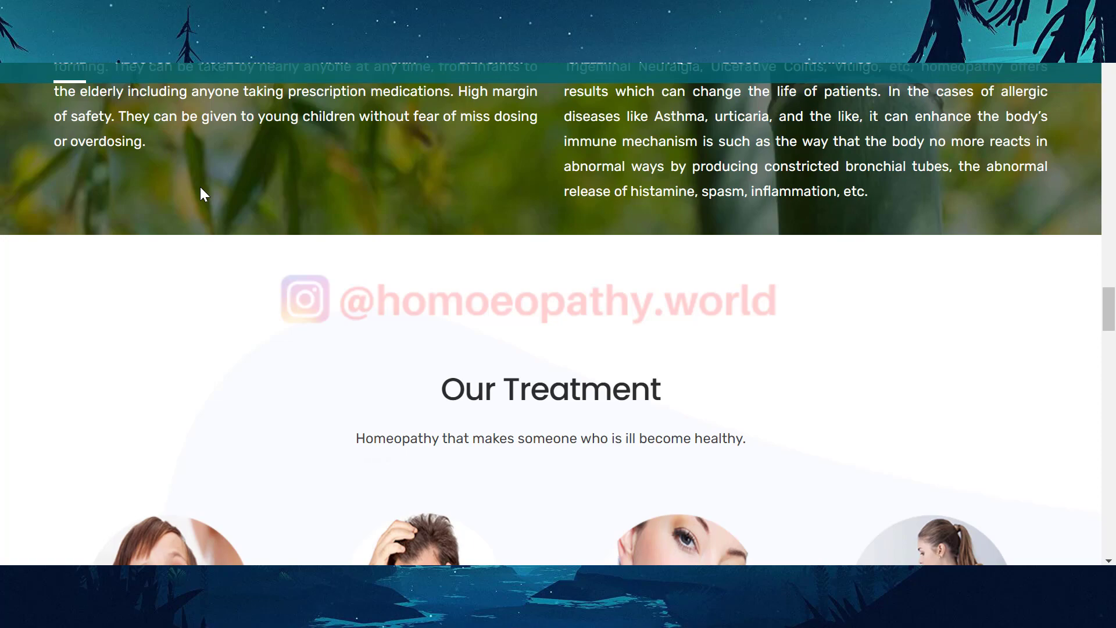
scroll(201, 188, "up", 20)
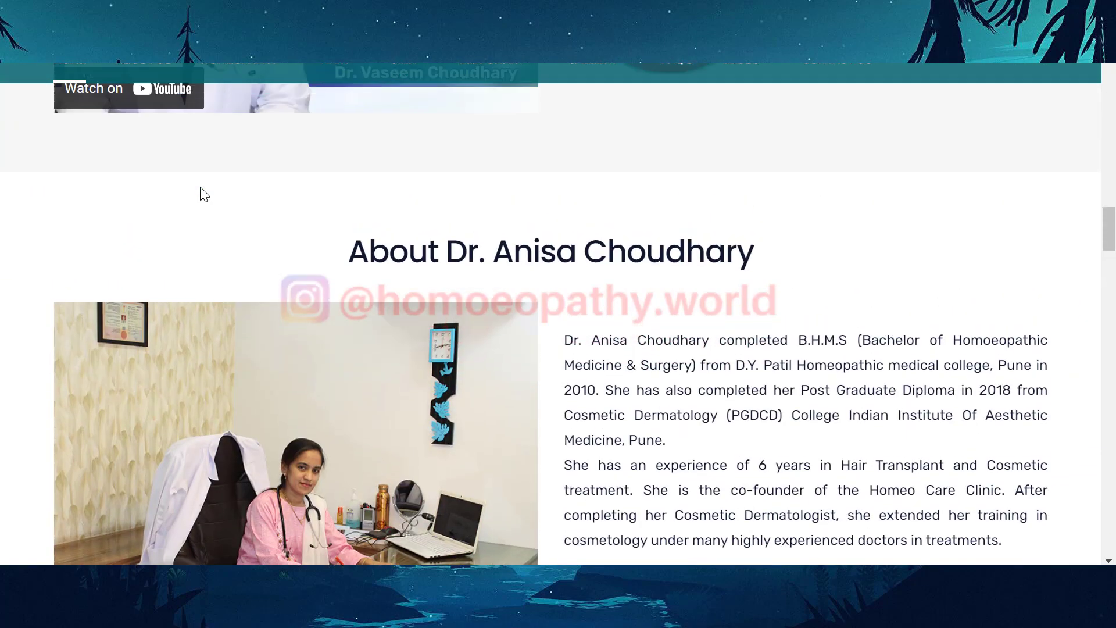
scroll(200, 186, "up", 10)
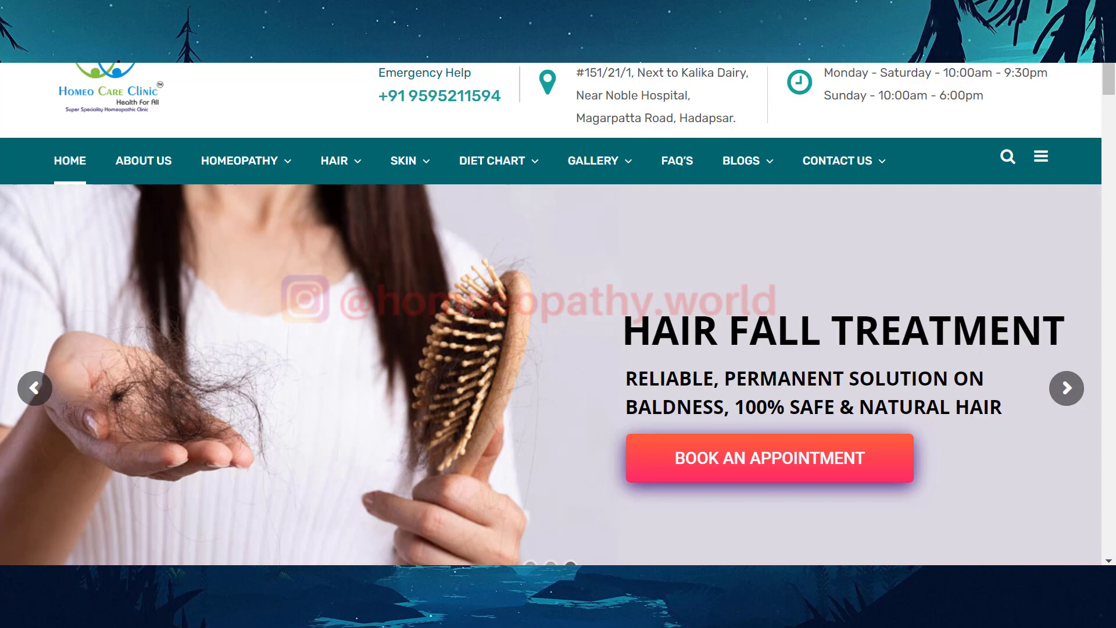
- Leave the clinic website, open the Google My Business site from its search results and start managing a business
key("alt+Left")
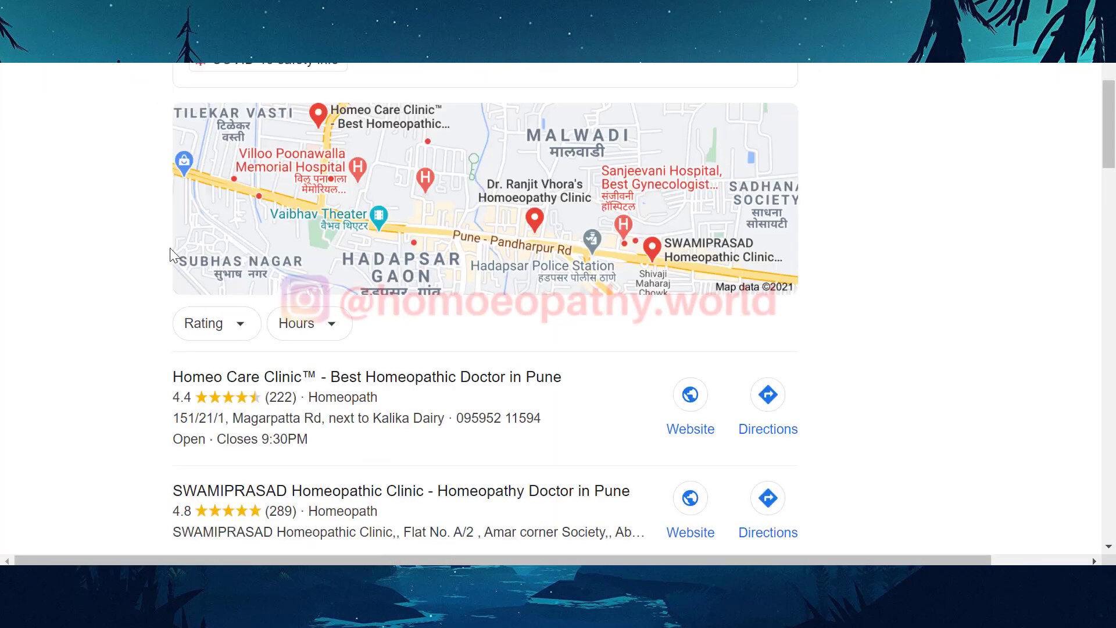
scroll(367, 339, "up", 3)
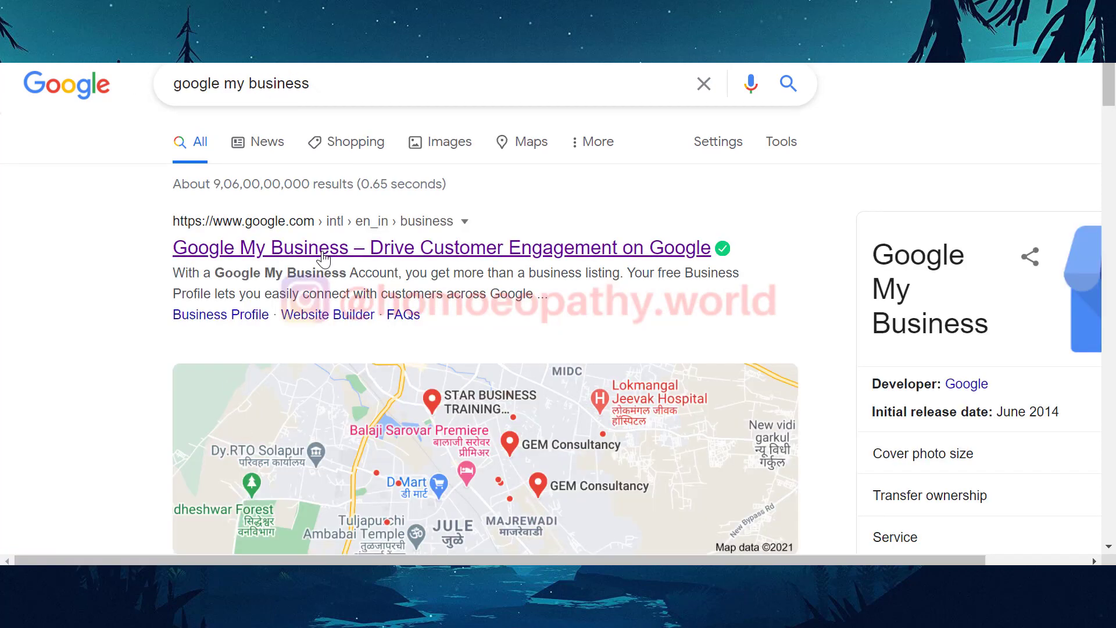
left_click(323, 256)
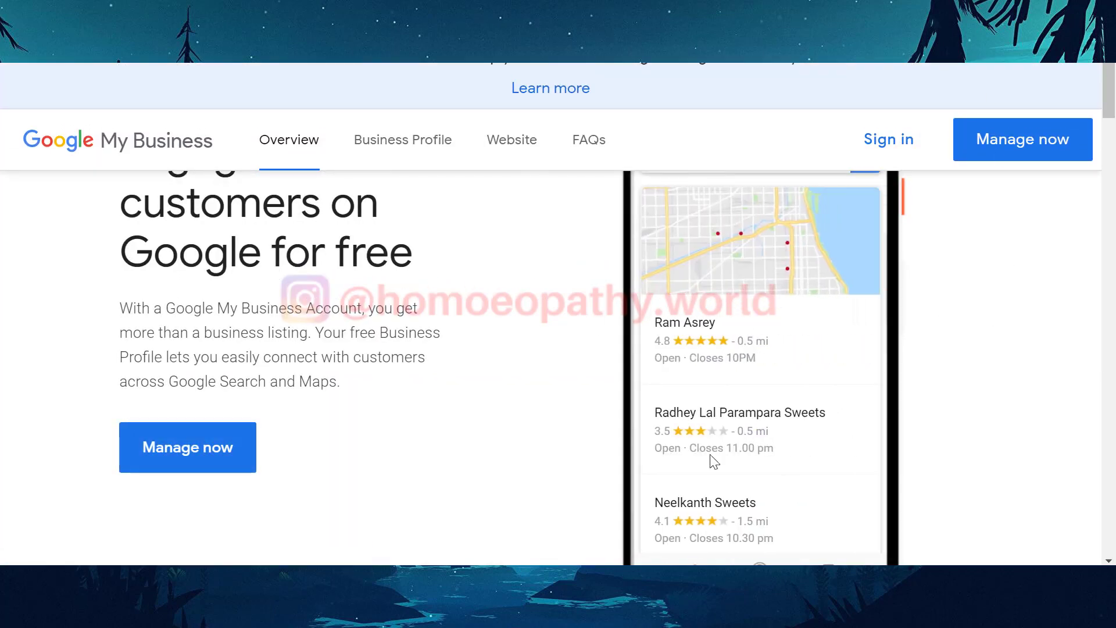
left_click(1087, 66)
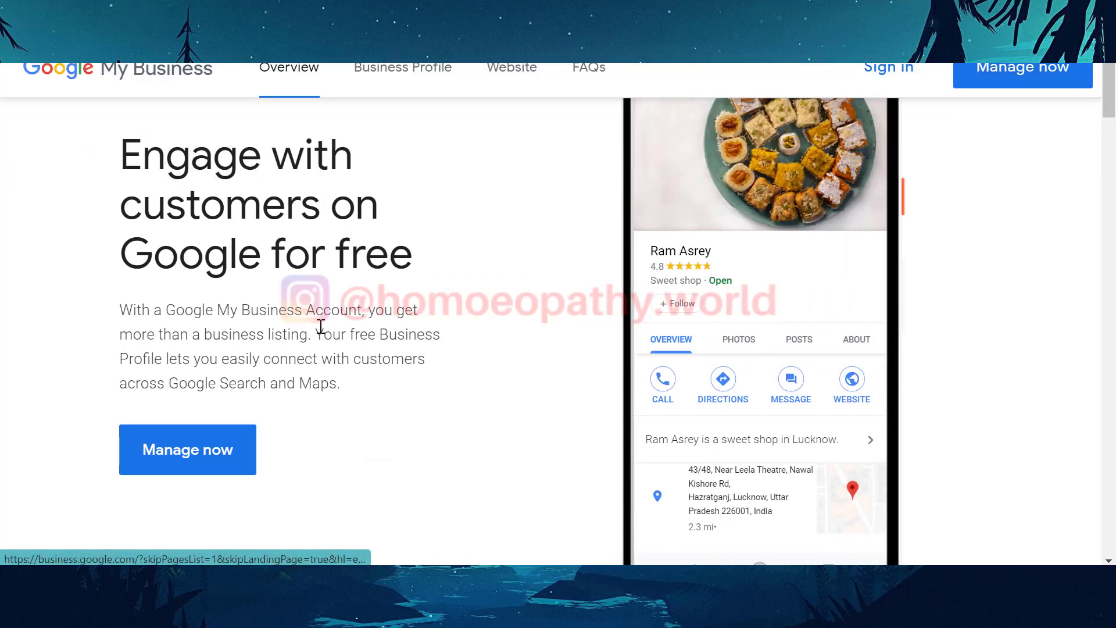
left_click(180, 473)
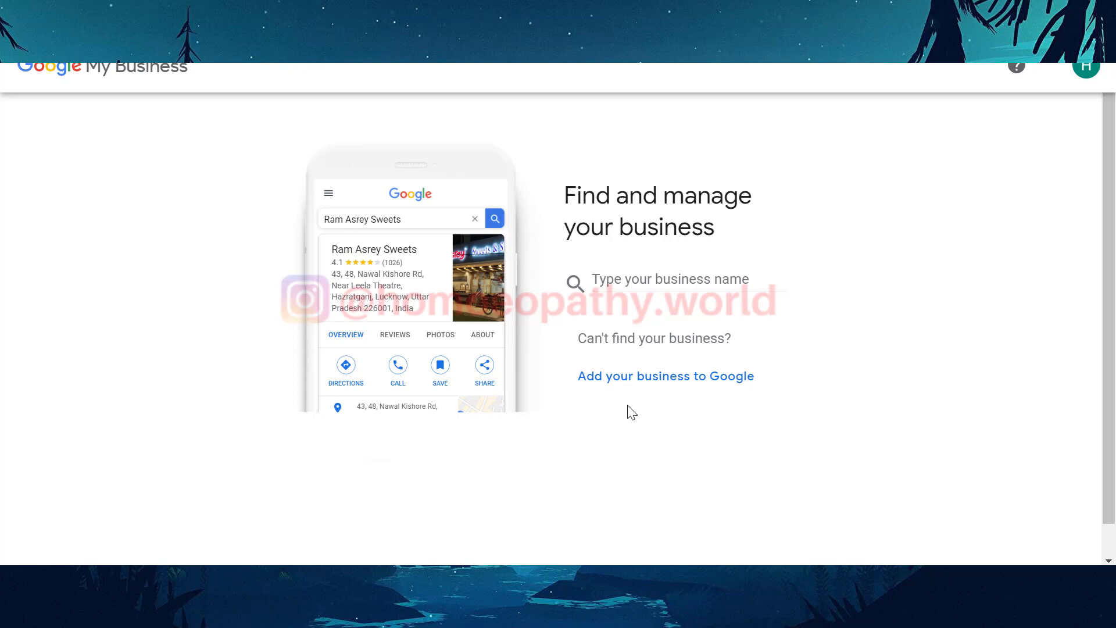
- Enter "Homeopathic clinic" as the business name and choose to create a new business with that name
left_click(679, 284)
type("homeo")
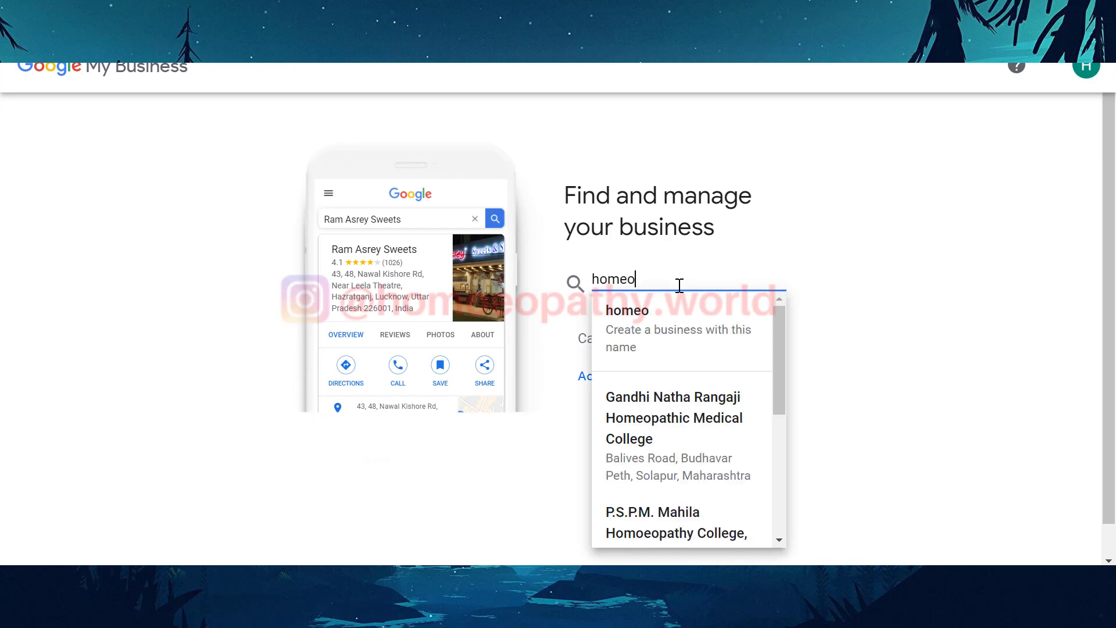
key("BackSpace")
key("BackSpace")
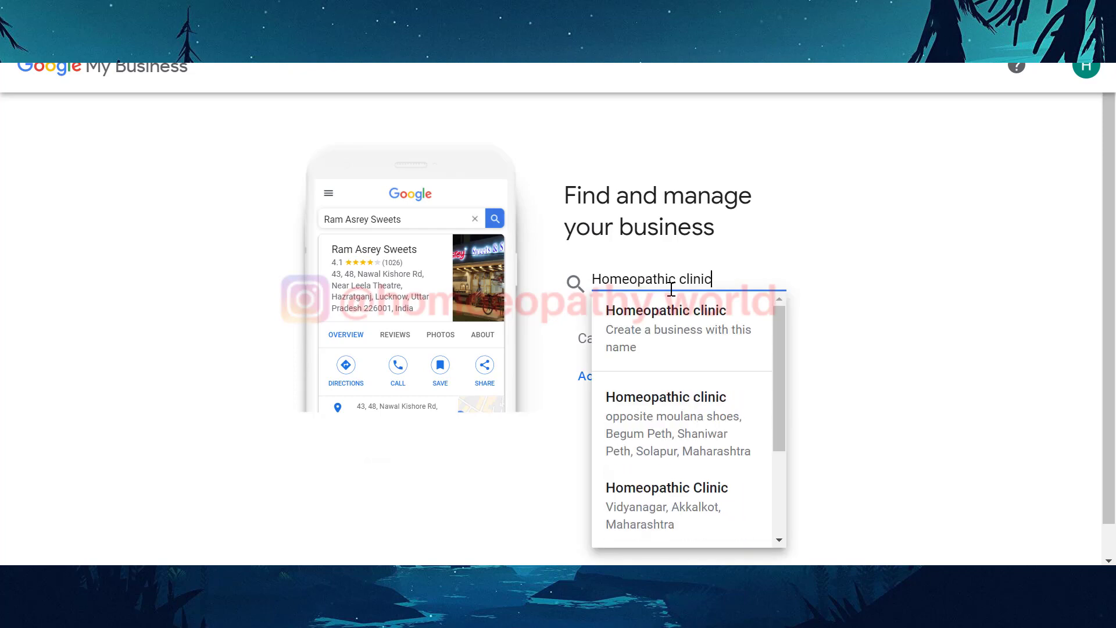
left_click(672, 311)
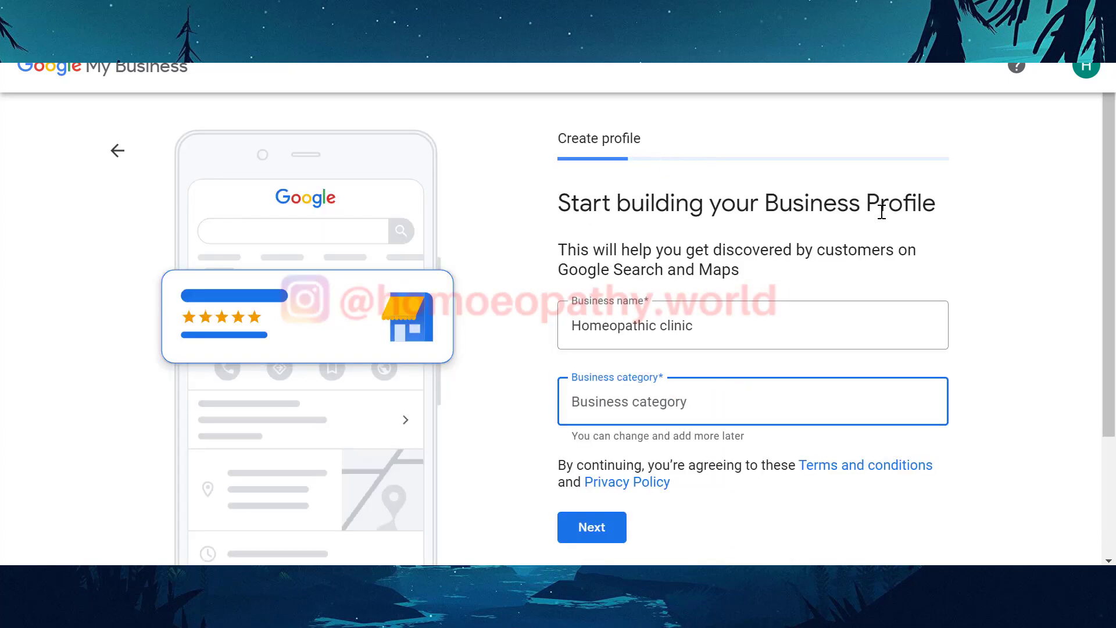
- Set the business category to Homeopath and continue to the location question
scroll(886, 213, "down", 2)
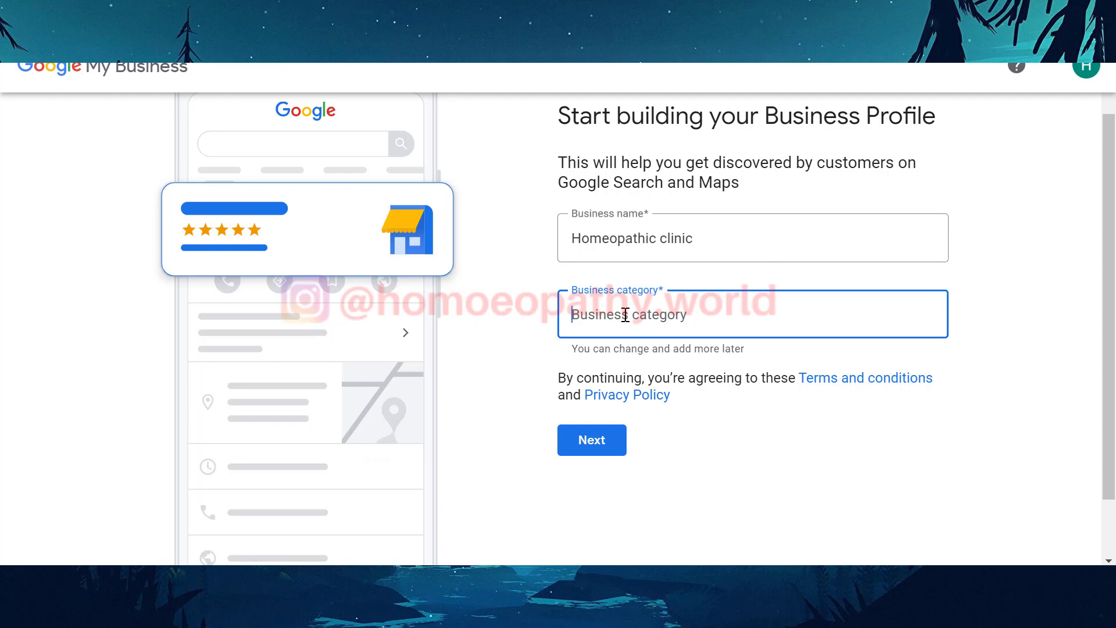
type("hea")
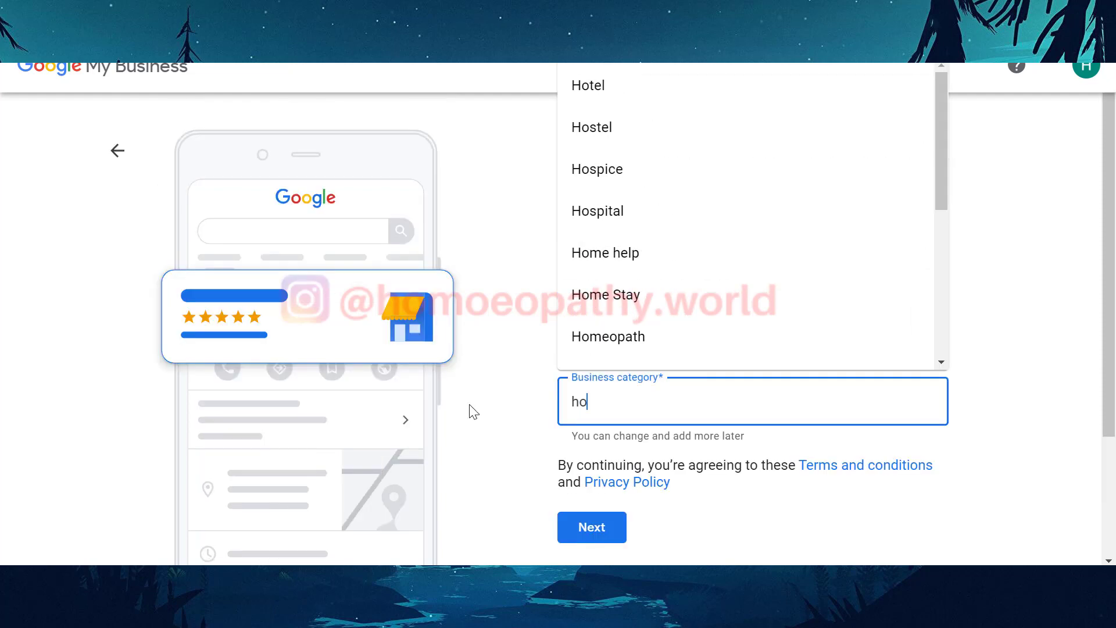
type("meopath")
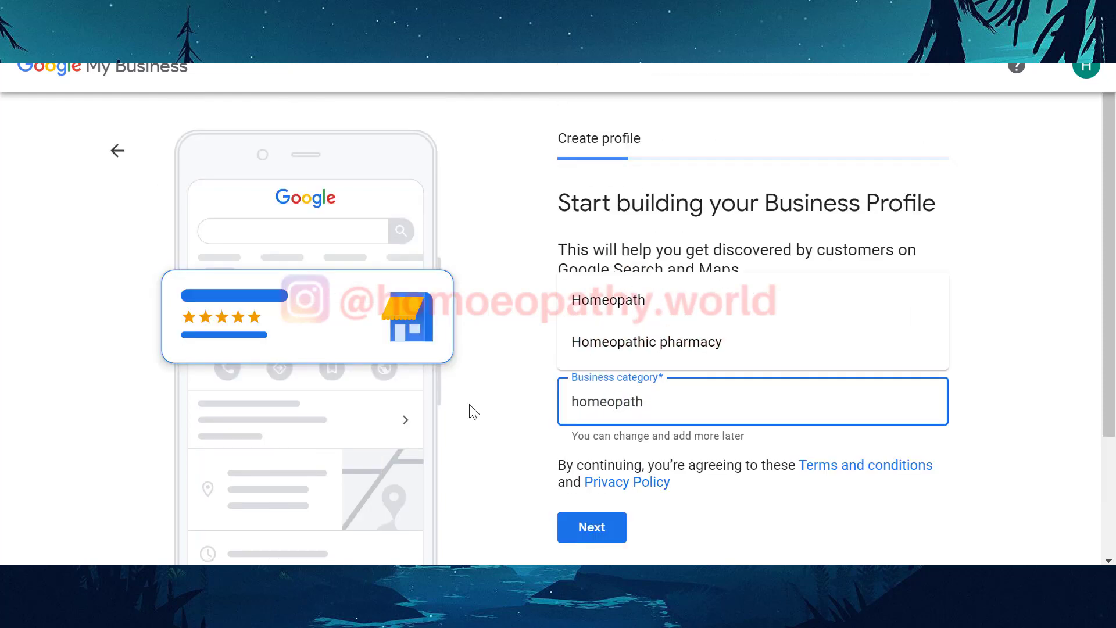
left_click(605, 302)
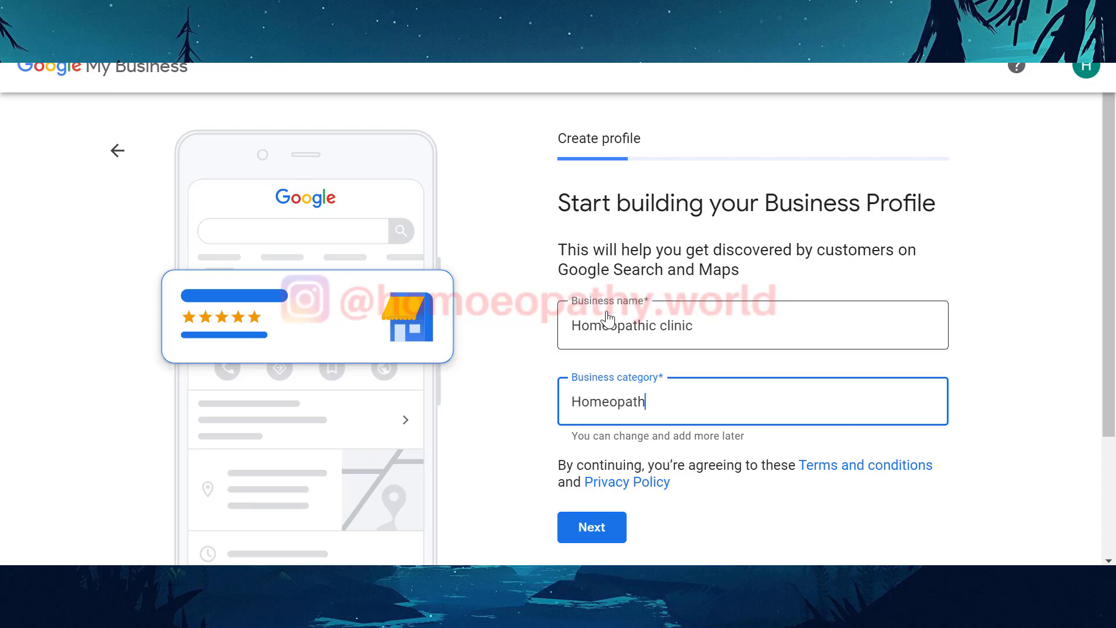
scroll(650, 440, "down", 3)
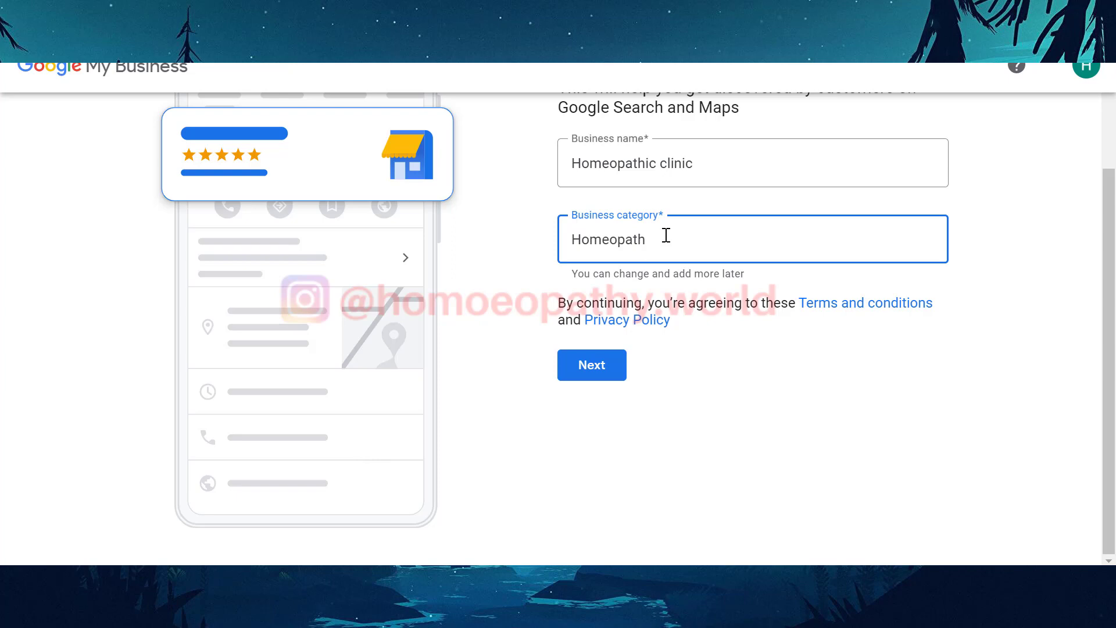
left_click(606, 382)
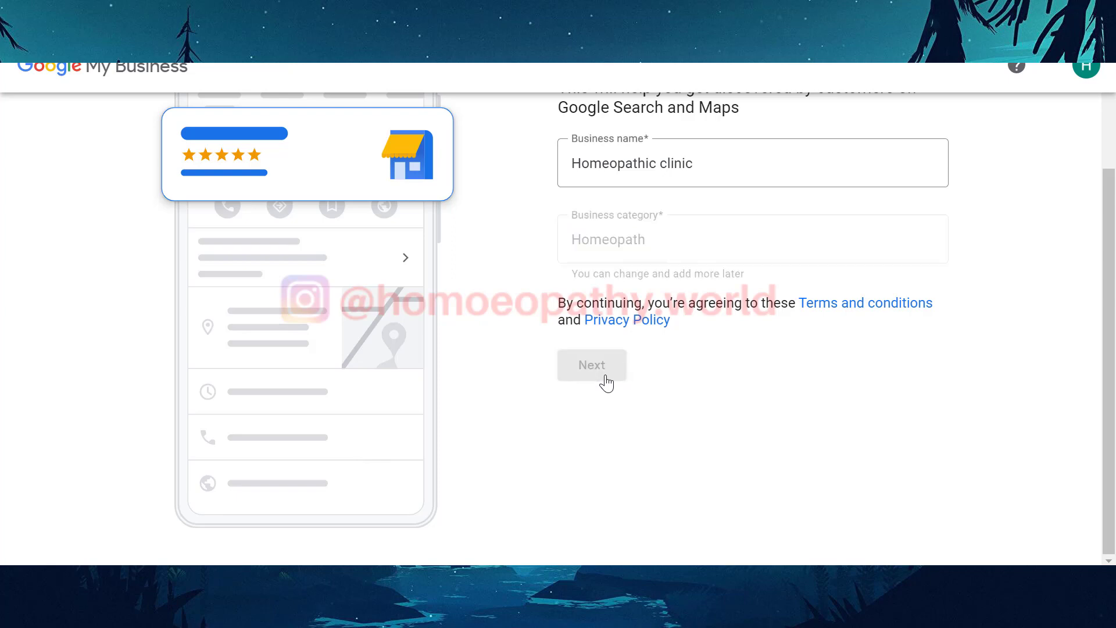
- Choose Yes for adding a location customers can visit and continue to the address form
scroll(643, 254, "up", 3)
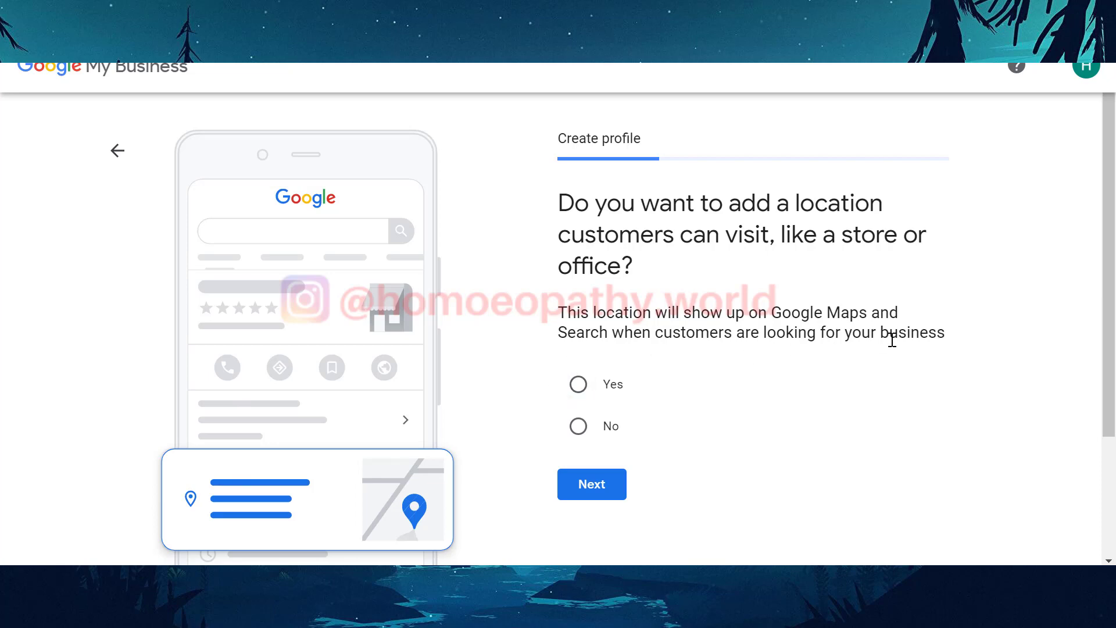
left_click(579, 384)
left_click(593, 485)
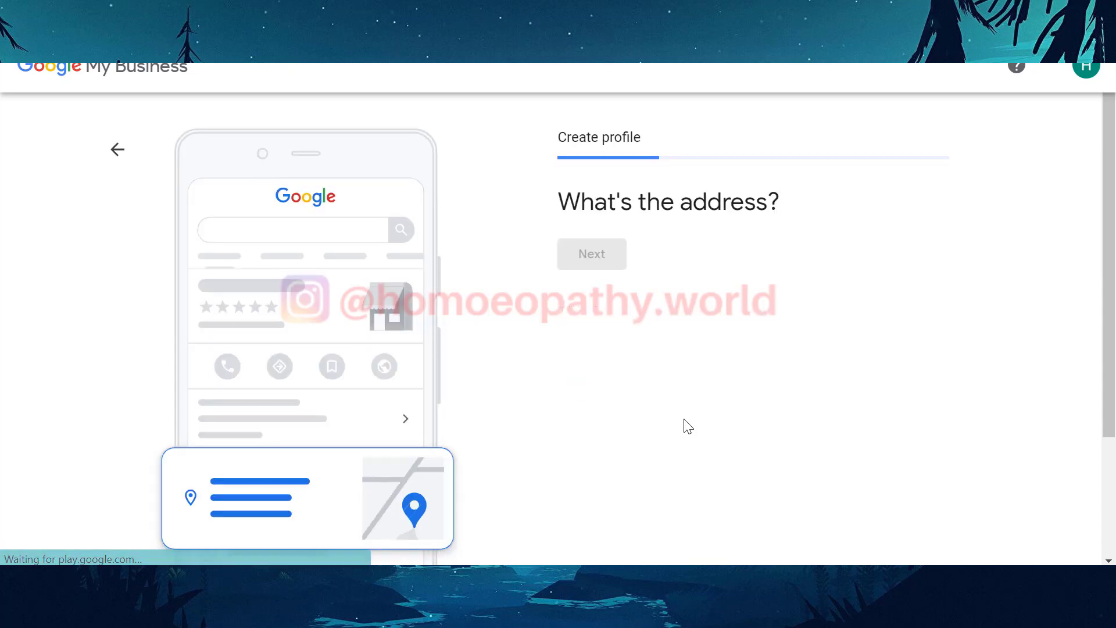
- Keep India as the country, fill the form from the saved address and replace the street address with the clinic's locality
left_click(677, 282)
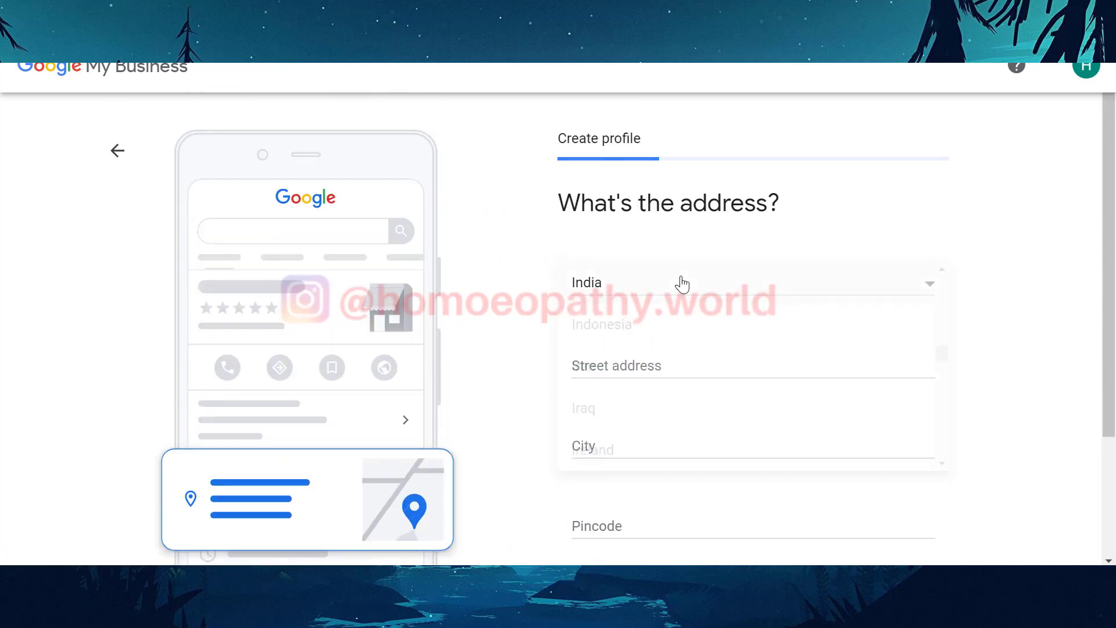
left_click(680, 283)
left_click(670, 373)
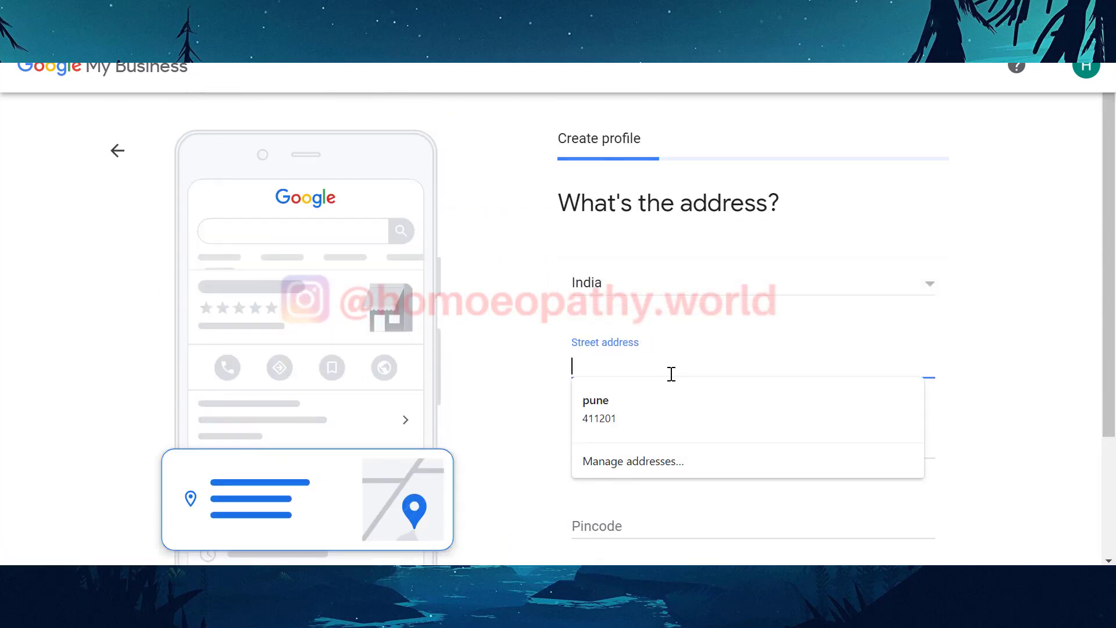
left_click(648, 429)
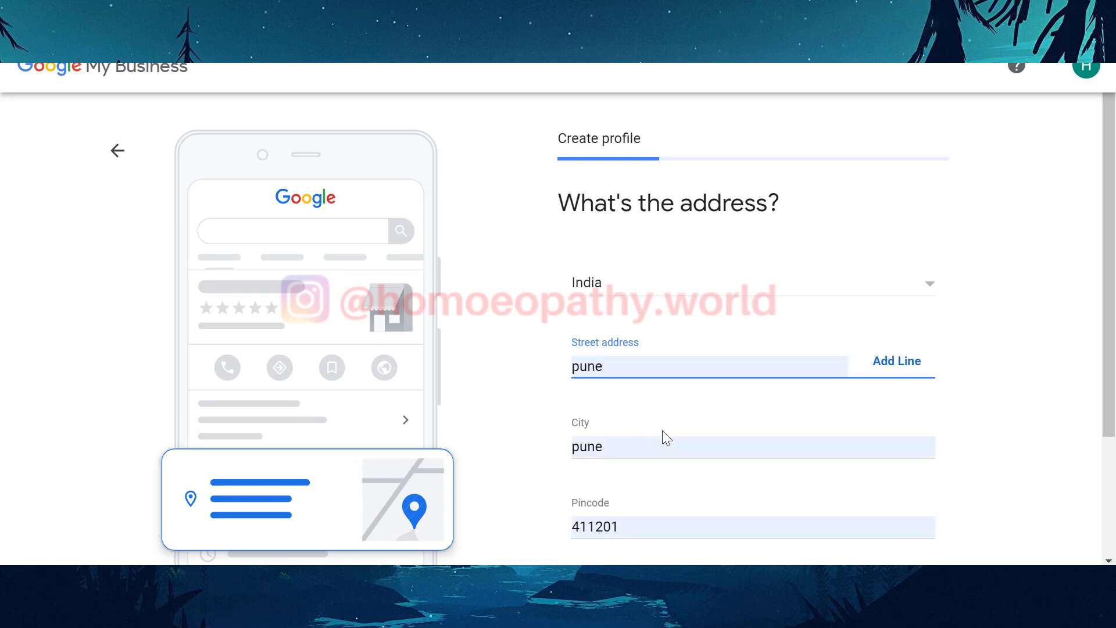
scroll(662, 430, "down", 3)
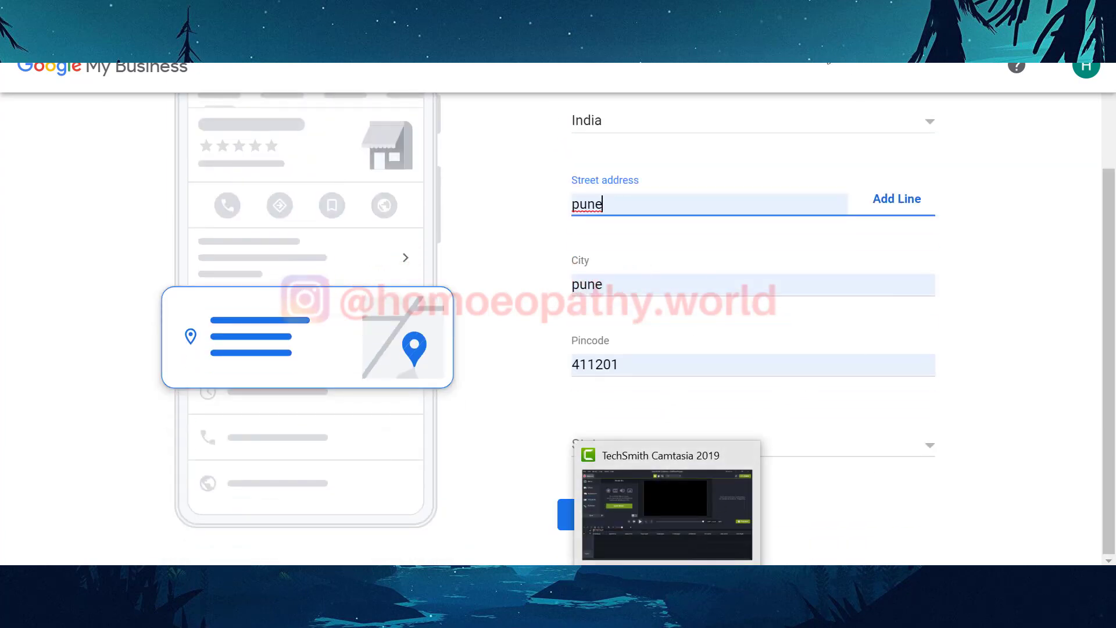
double_click(660, 211)
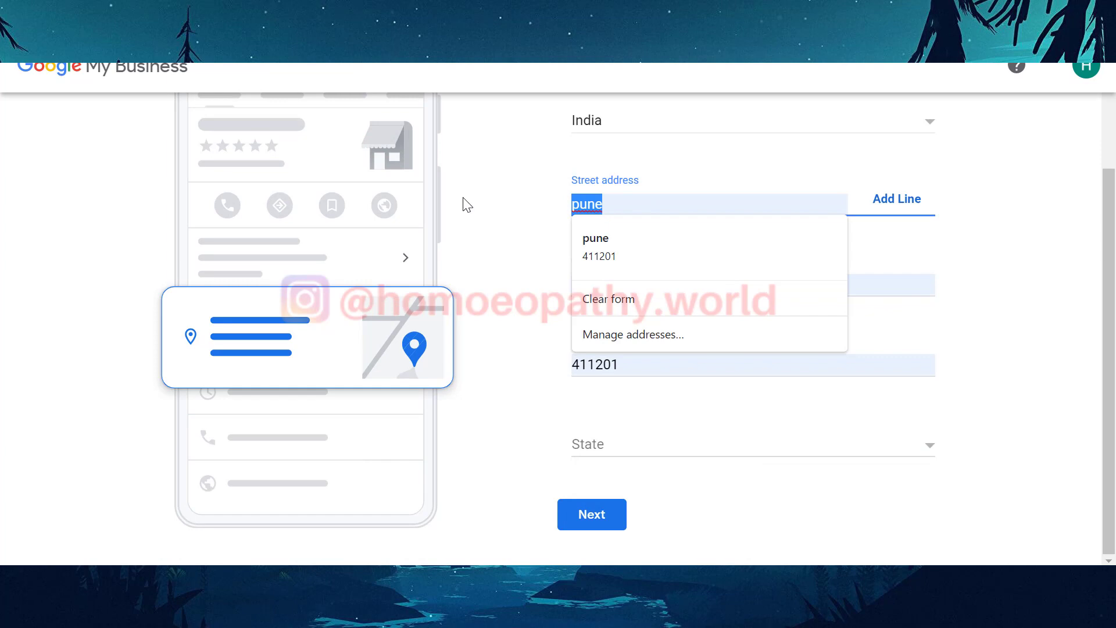
type("hada")
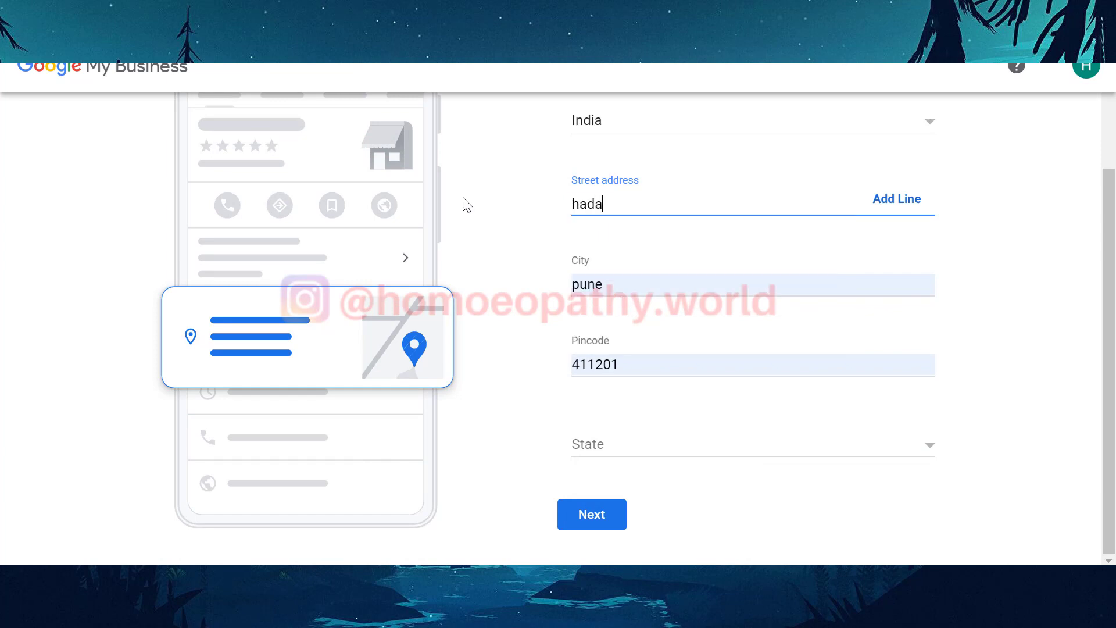
type("psar")
- Set the state to Maharashtra and submit the business address
left_click(680, 451)
scroll(683, 453, "down", 6)
scroll(685, 455, "up", 2)
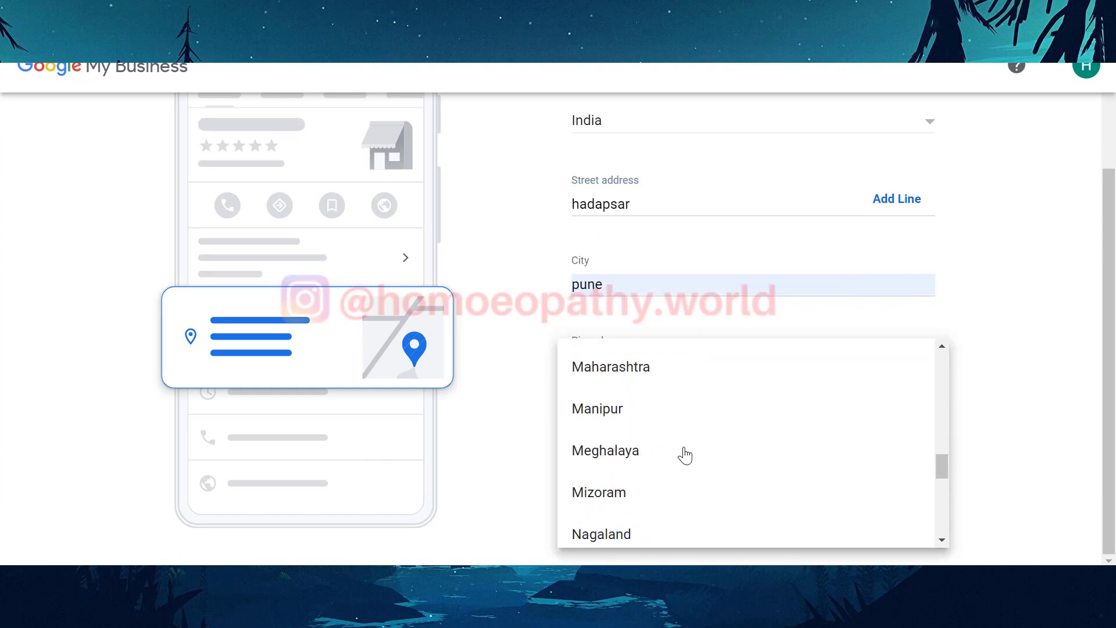
left_click(663, 379)
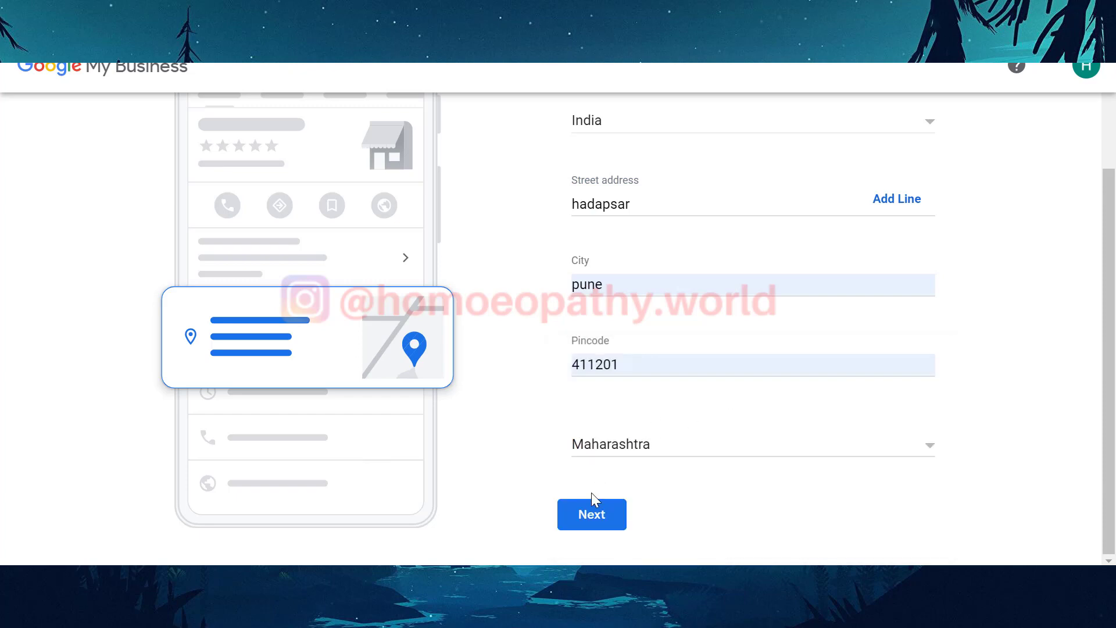
left_click(591, 525)
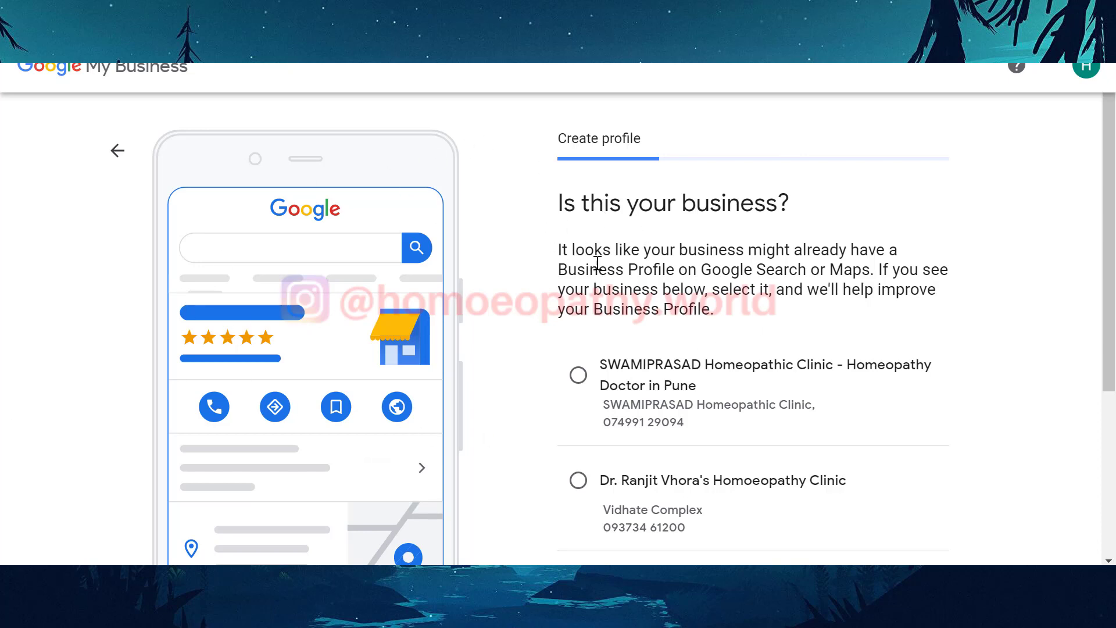
- Review the suggested existing clinics, choose None of these and continue to the map location
scroll(597, 263, "down", 4)
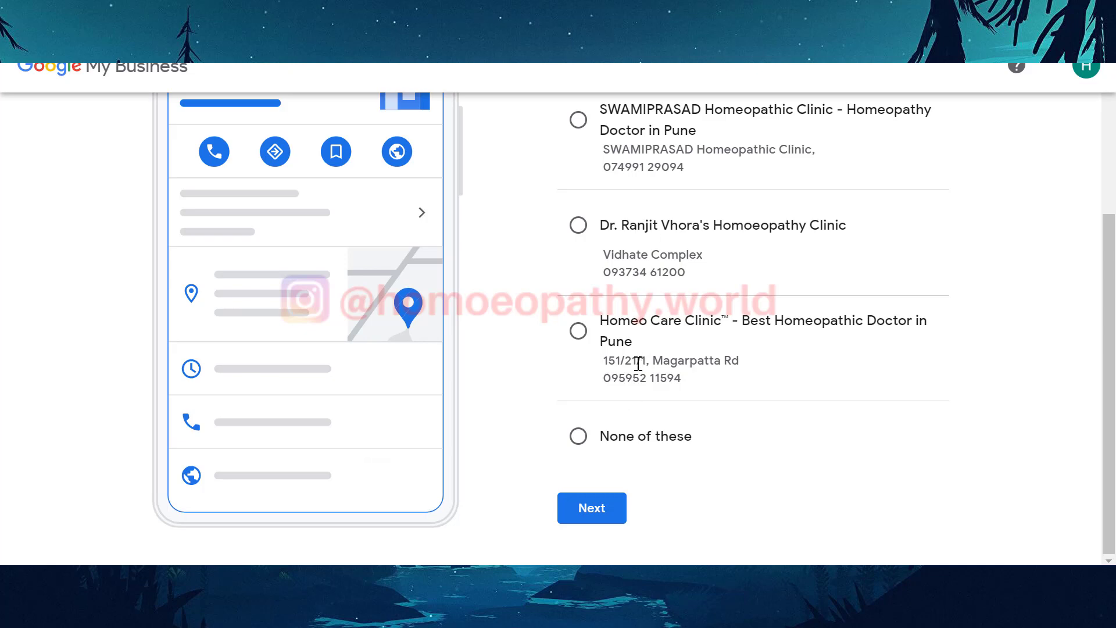
scroll(605, 372, "up", 4)
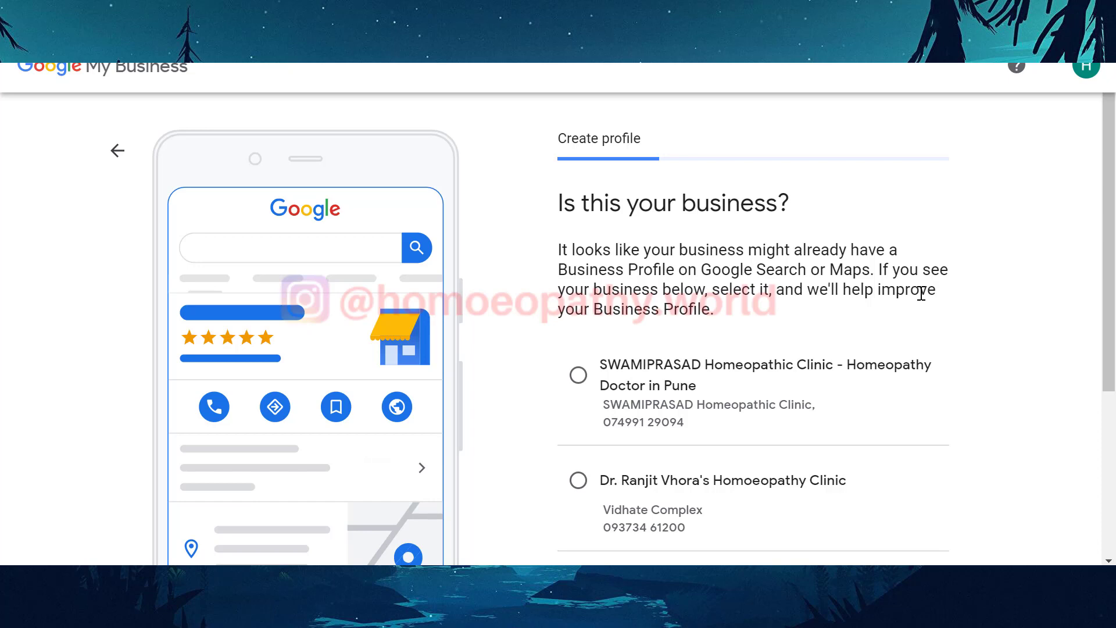
scroll(921, 293, "down", 1)
scroll(770, 273, "down", 1)
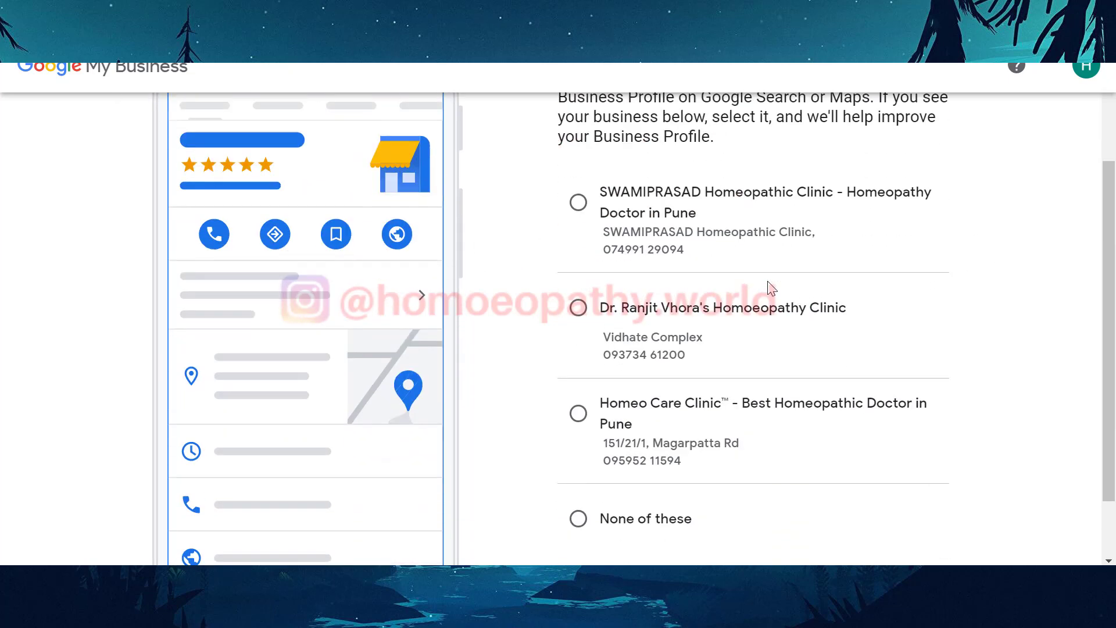
scroll(770, 288, "down", 1)
left_click(579, 446)
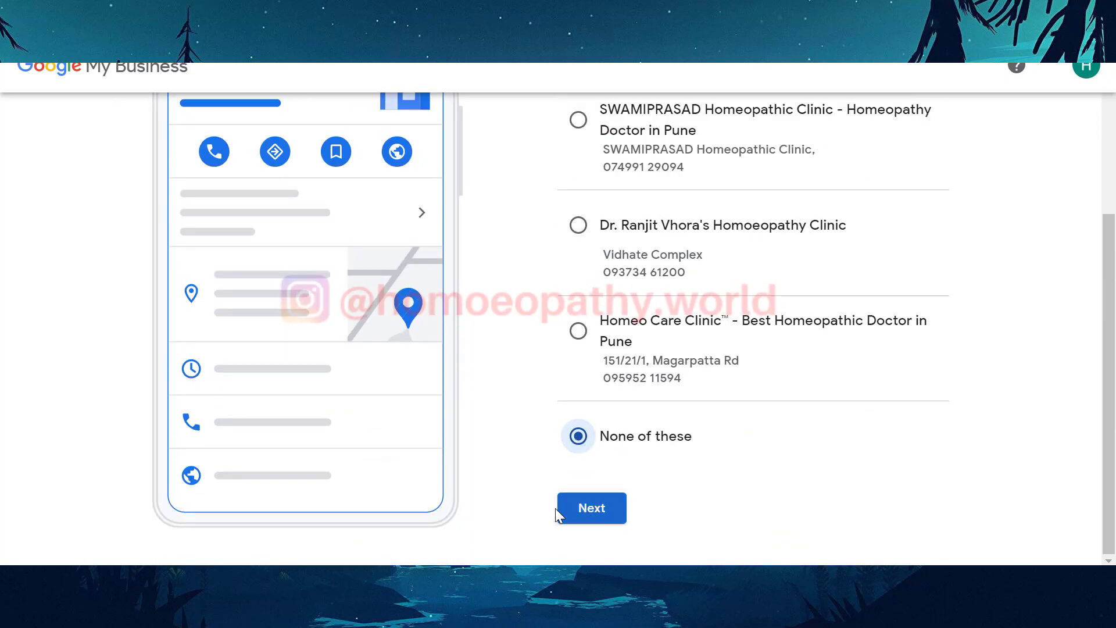
left_click(606, 510)
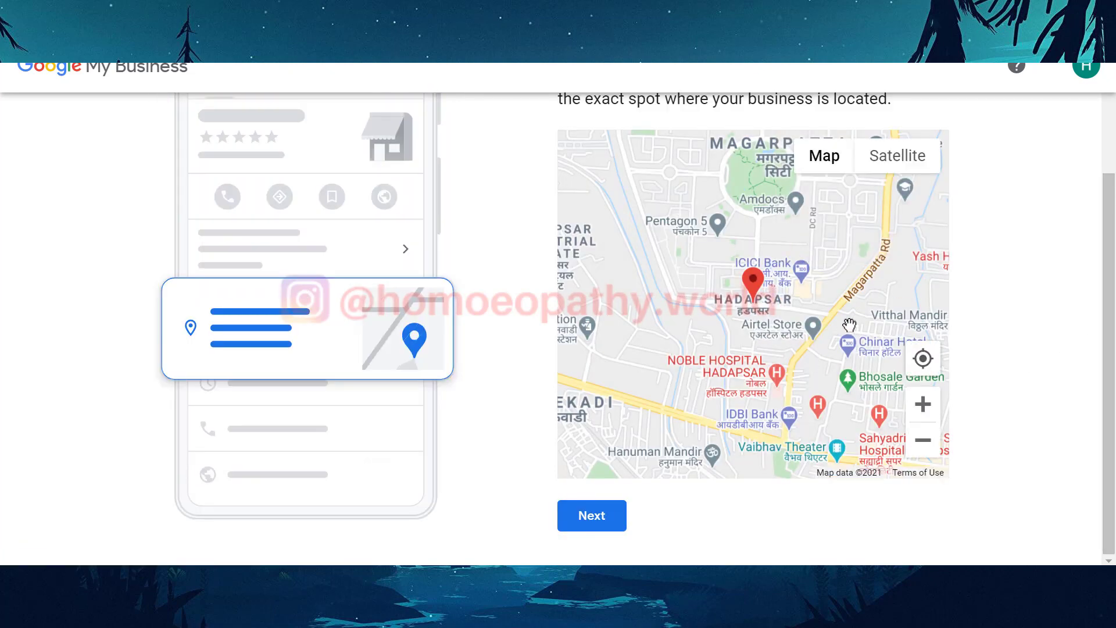
- Position the clinic's map marker near Grevillea, south of the Magarpatta City playground, and continue
scroll(827, 273, "up", 1)
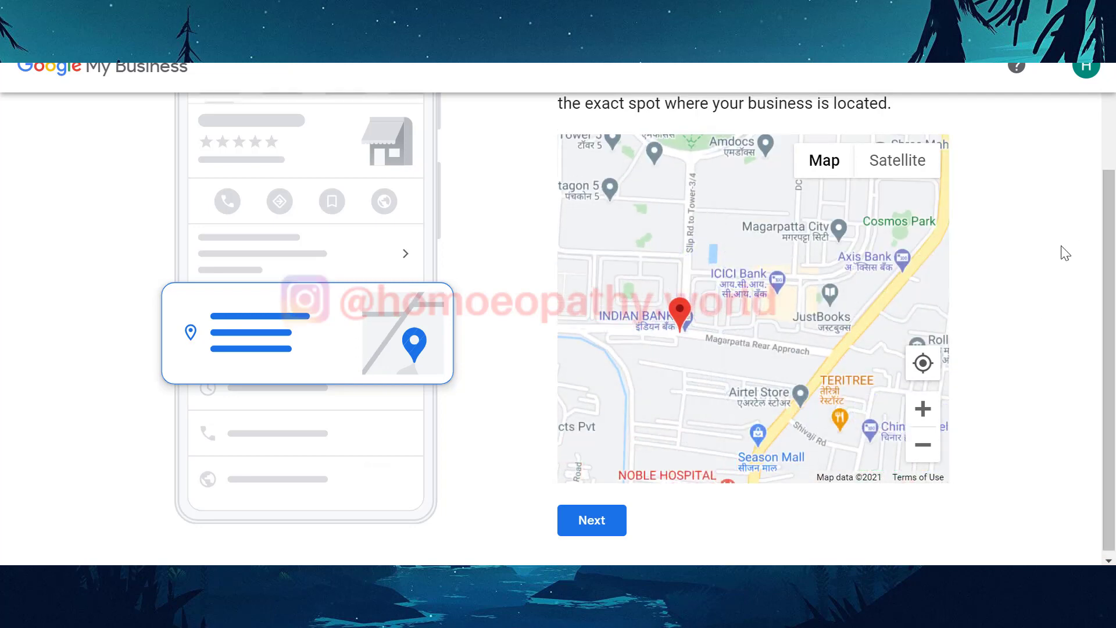
scroll(1064, 250, "up", 3)
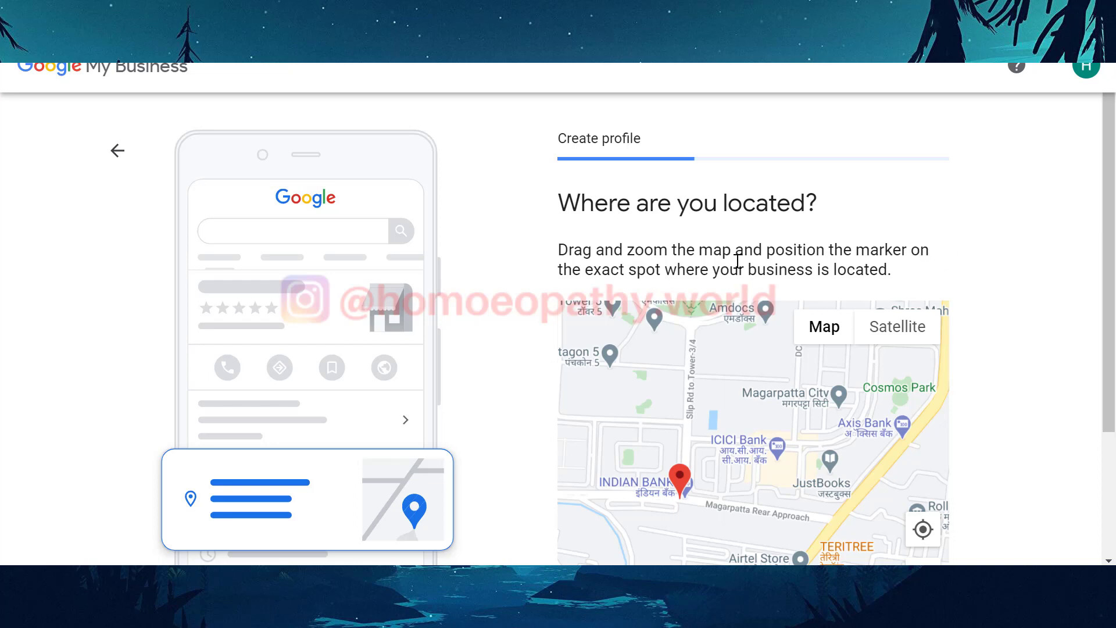
scroll(906, 280, "down", 3)
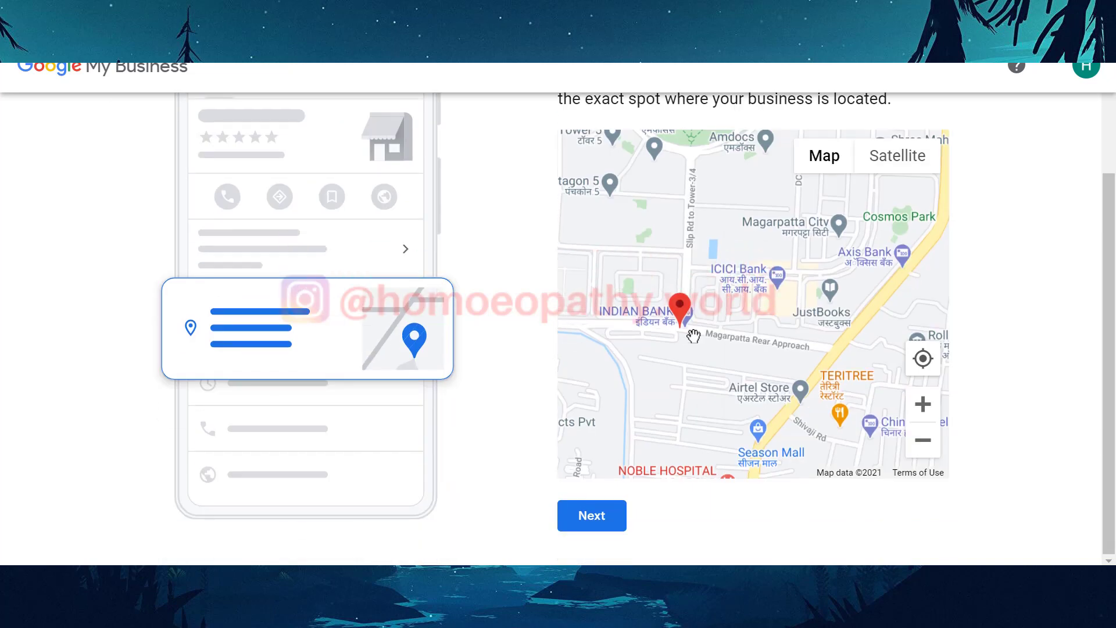
mouse_move(679, 317)
left_mouse_down()
mouse_move(602, 192)
mouse_move(664, 203)
mouse_move(749, 276)
mouse_move(697, 210)
left_mouse_up()
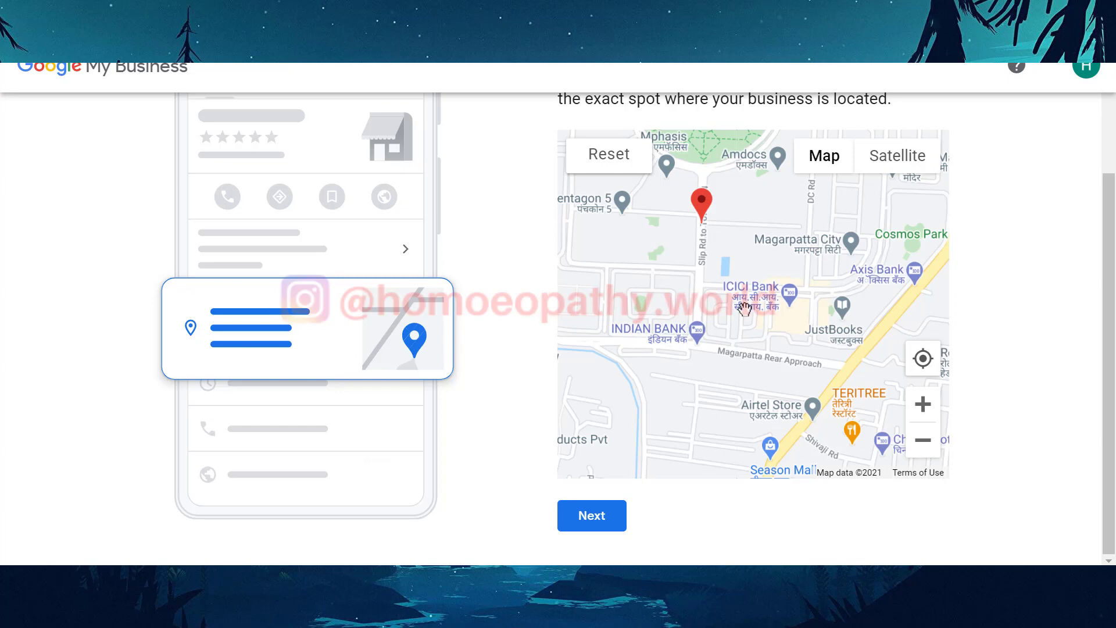
scroll(744, 309, "up", 5)
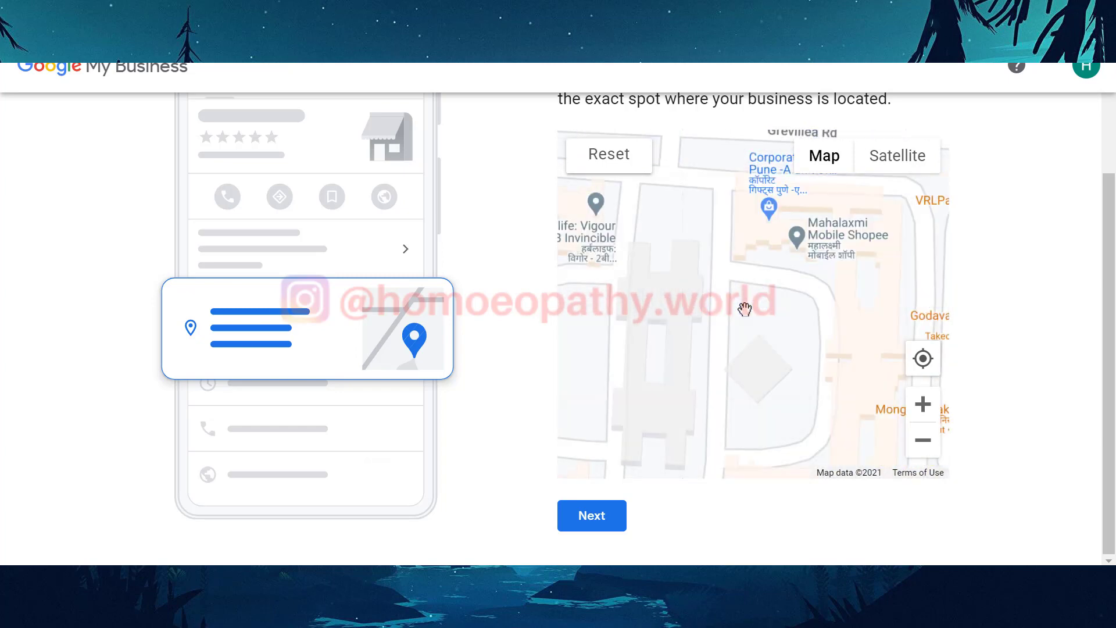
scroll(745, 309, "down", 3)
scroll(745, 309, "up", 3)
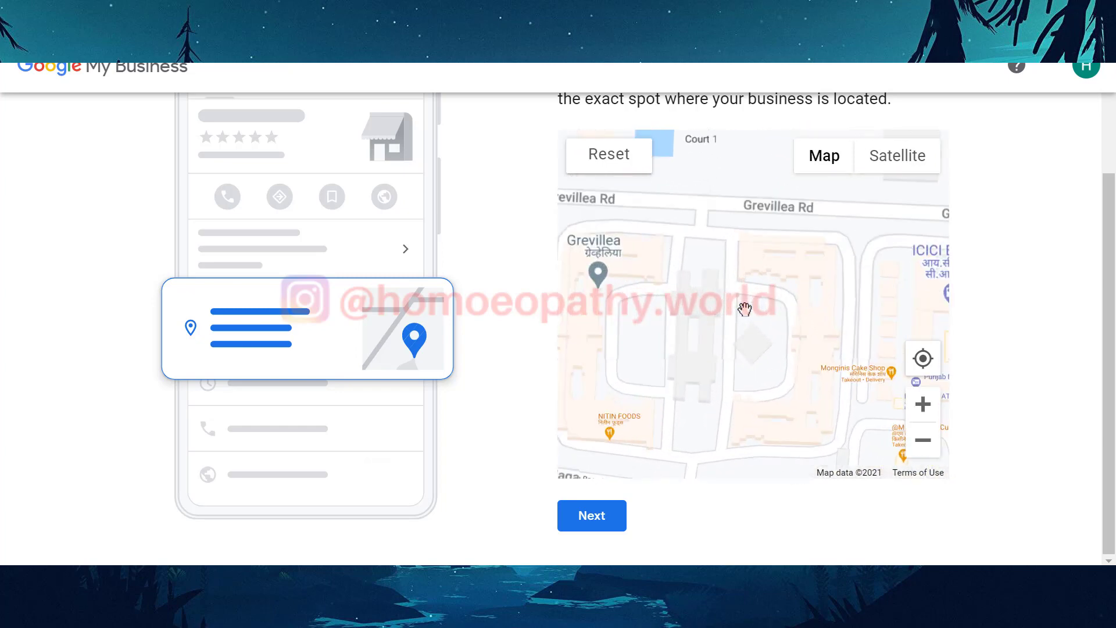
scroll(744, 309, "up", 1)
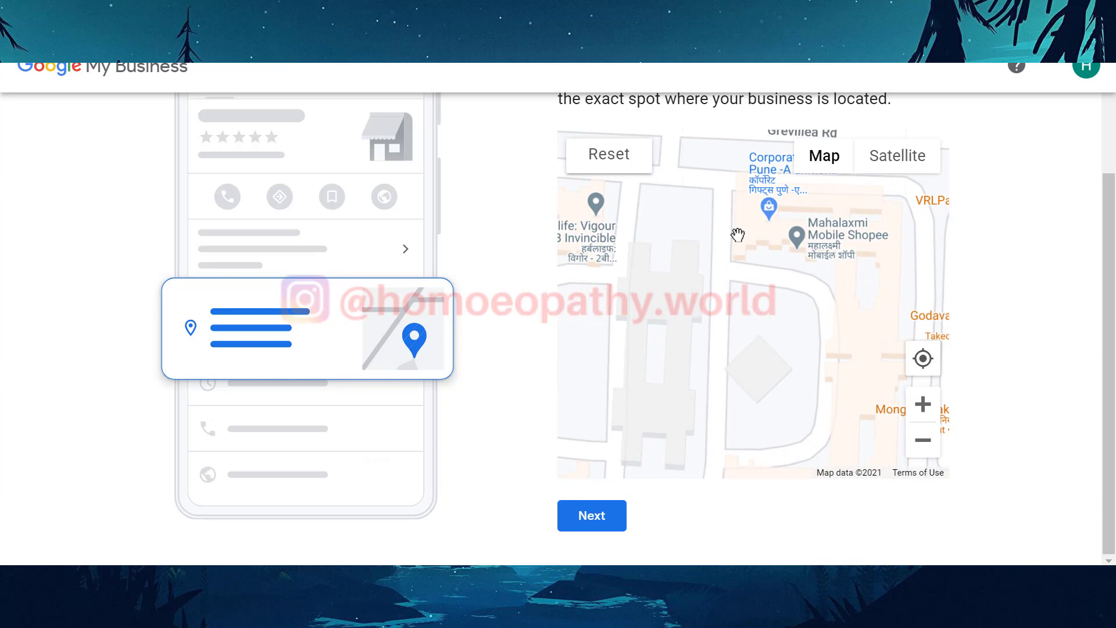
scroll(742, 252, "up", 2)
scroll(743, 254, "down", 2)
scroll(743, 253, "down", 3)
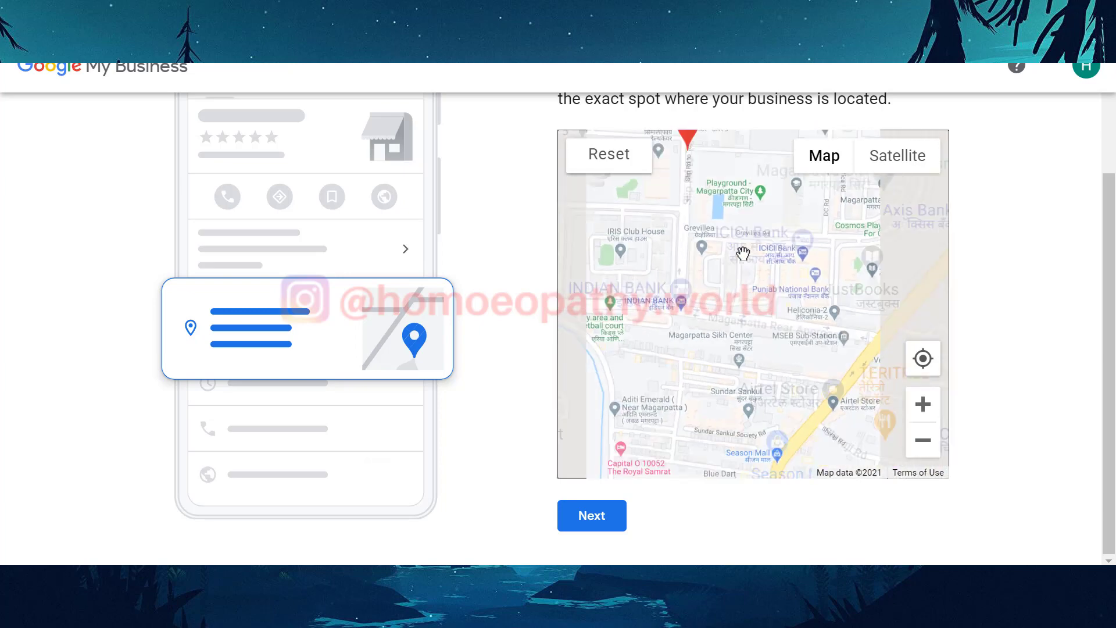
left_click_drag(685, 144, 741, 265)
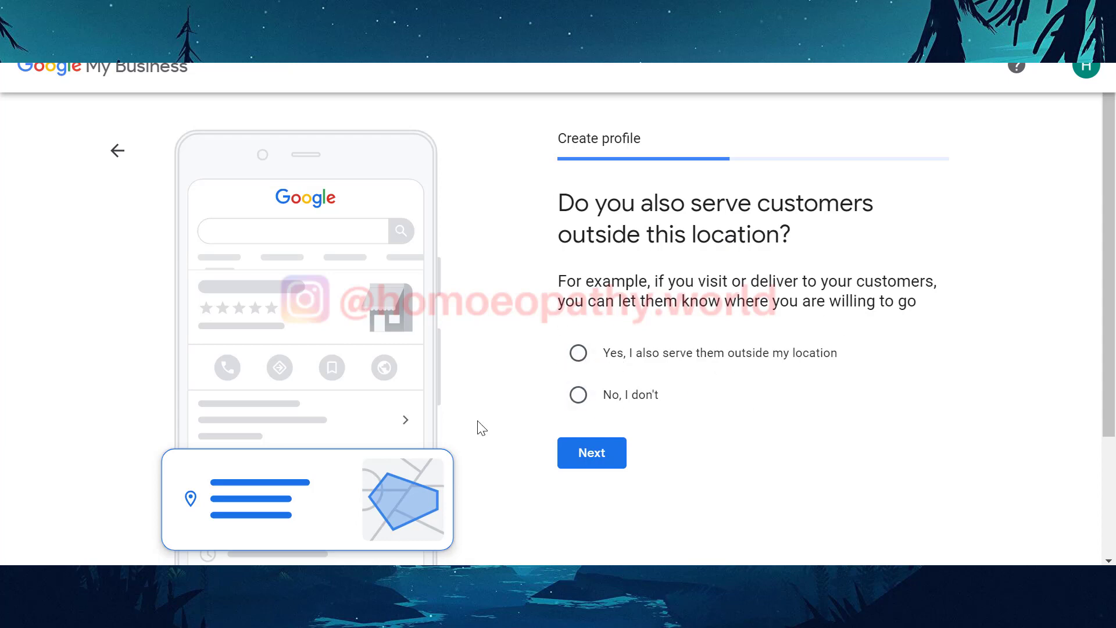
- Answer No to serving customers outside this location and continue to the contact details
left_click(578, 396)
left_click(591, 463)
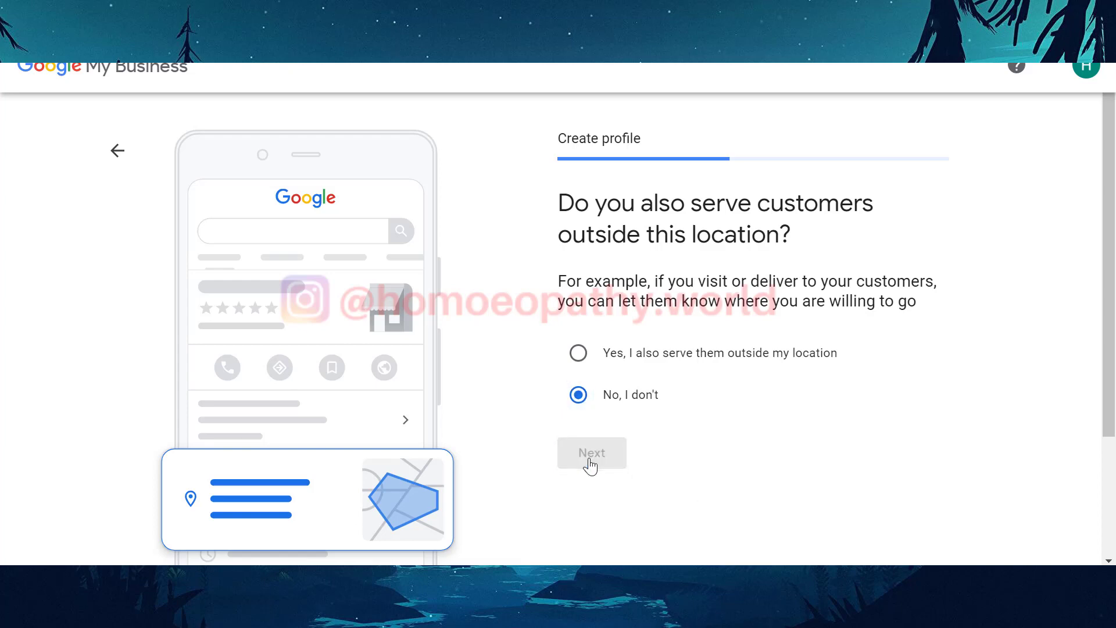
scroll(997, 320, "down", 1)
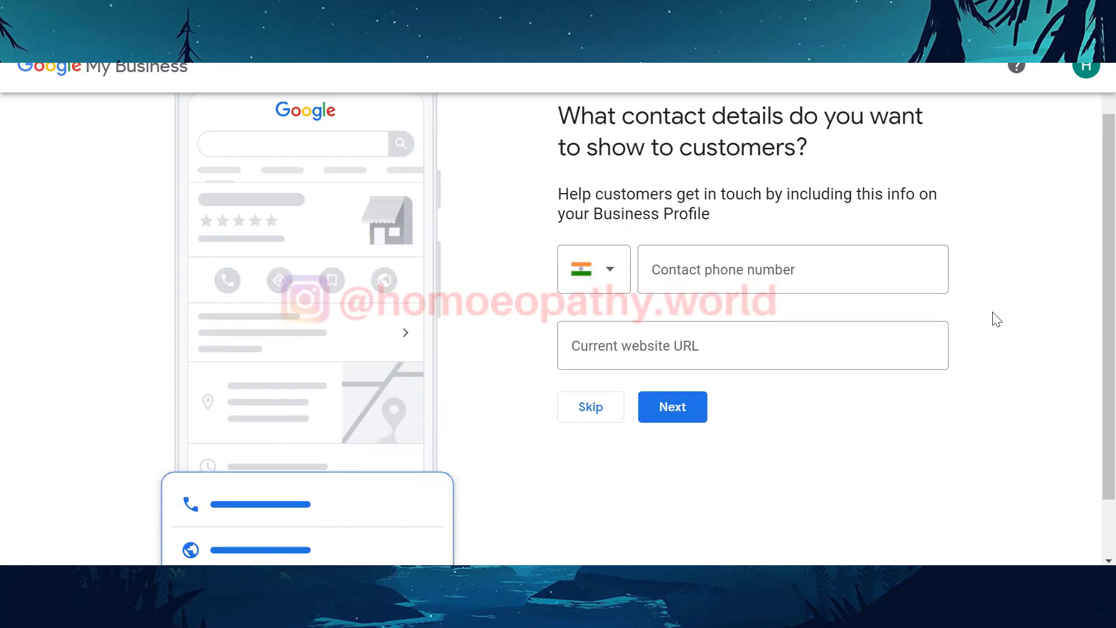
- Enter the clinic's contact phone number, leave the website URL empty and skip the contact details page
left_click(700, 270)
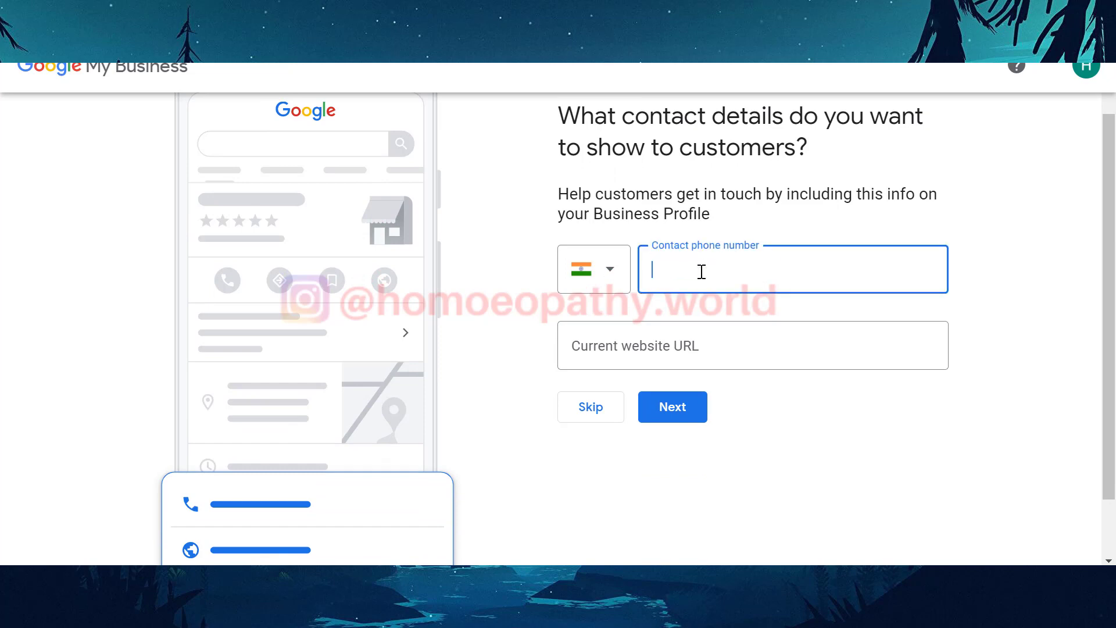
type("9")
scroll(701, 271, "down", 1)
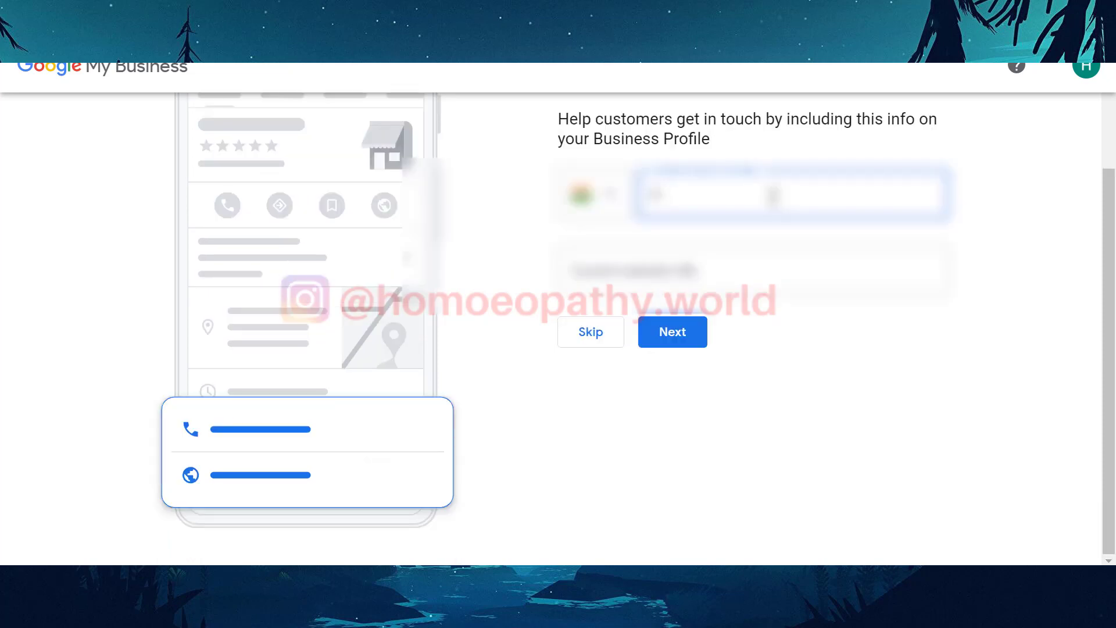
type("?????????")
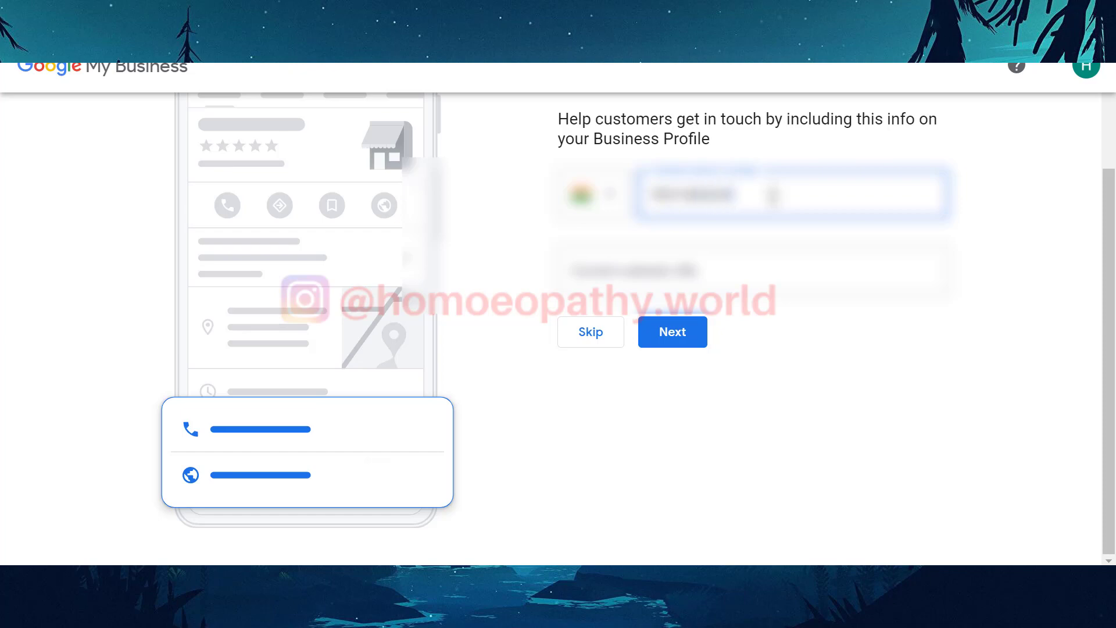
left_click(743, 278)
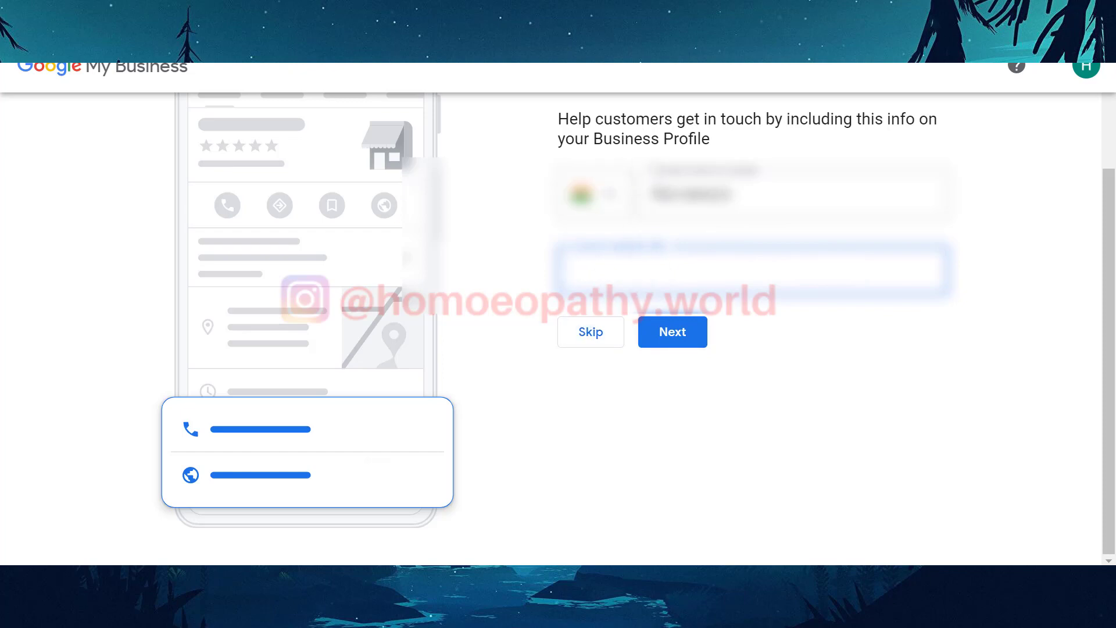
left_click(604, 336)
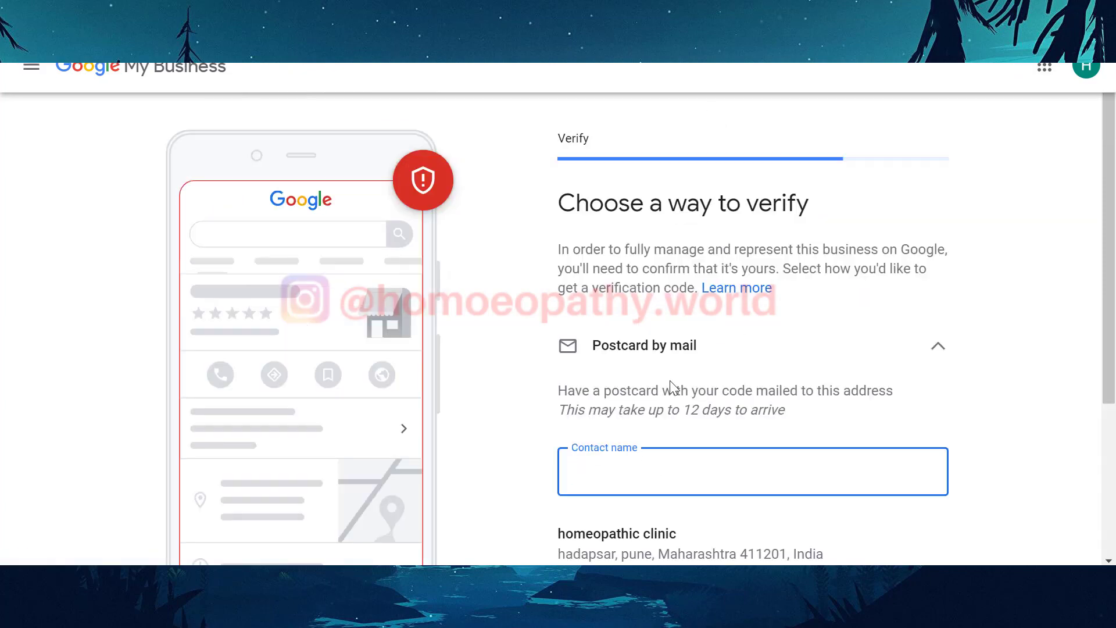
- Check the mailing address, request the verification postcard with homeopathic clinic as contact name, and continue to the business hours
scroll(798, 384, "down", 3)
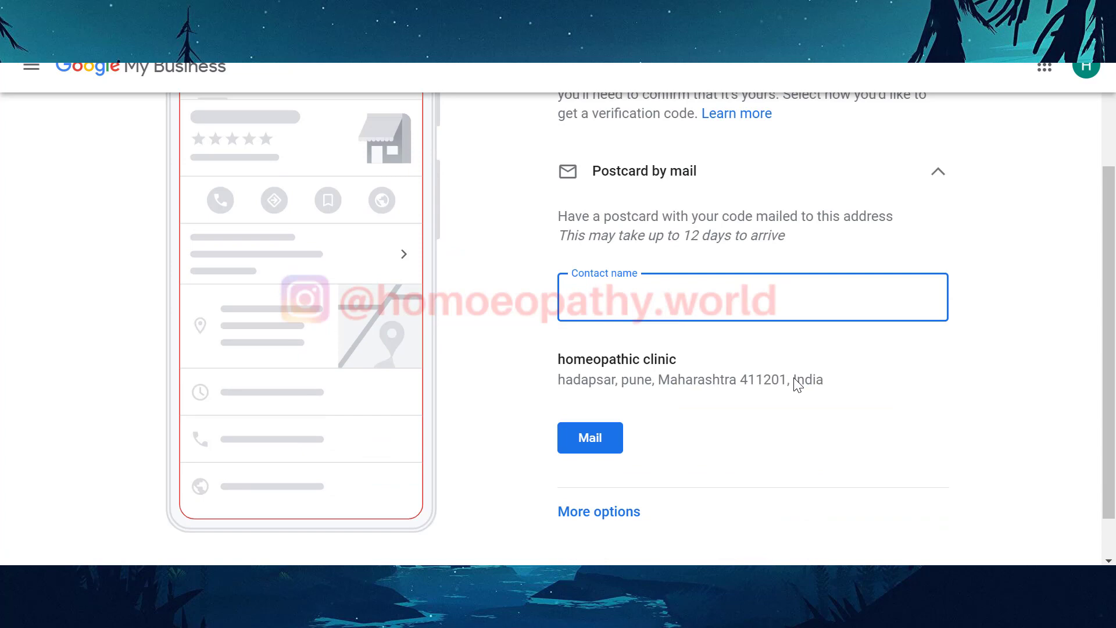
scroll(703, 297, "up", 2)
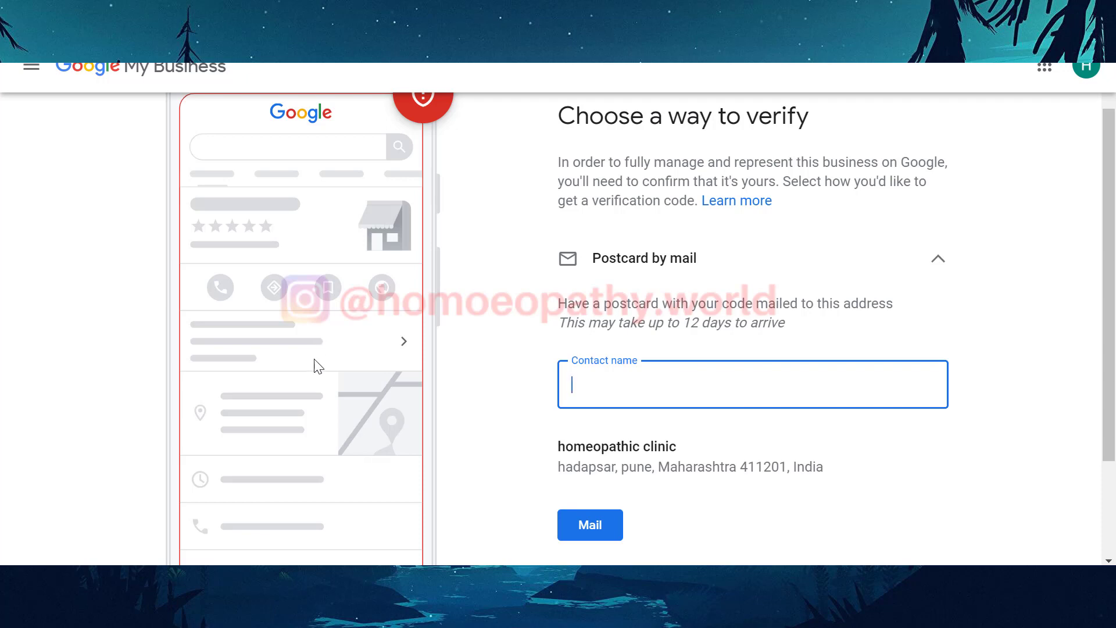
scroll(726, 419, "down", 3)
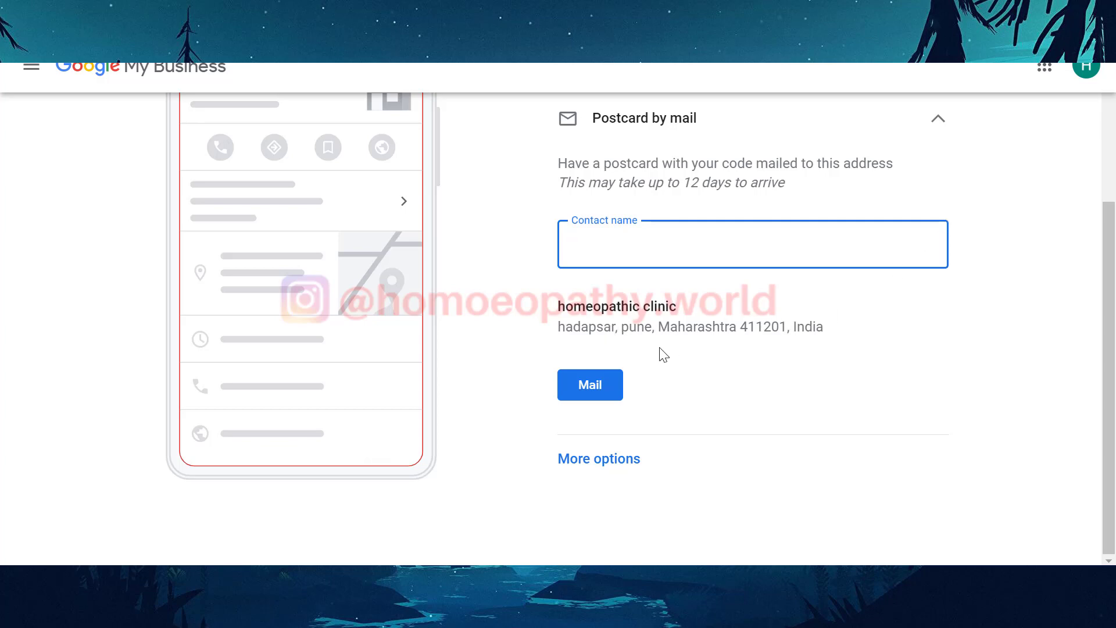
left_click_drag(529, 307, 840, 342)
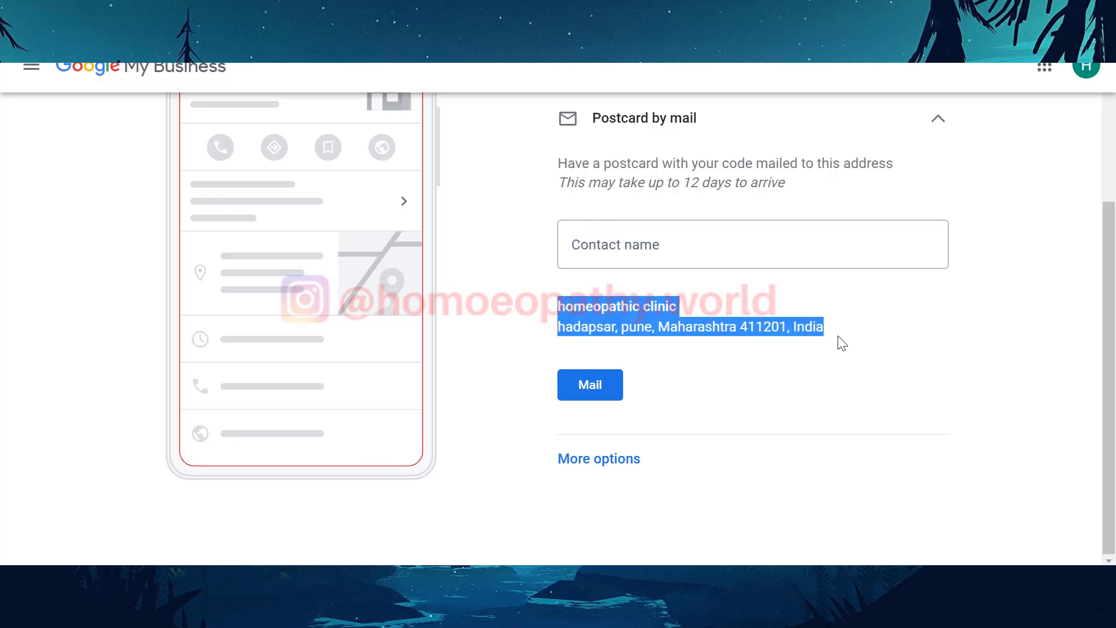
left_click(633, 244)
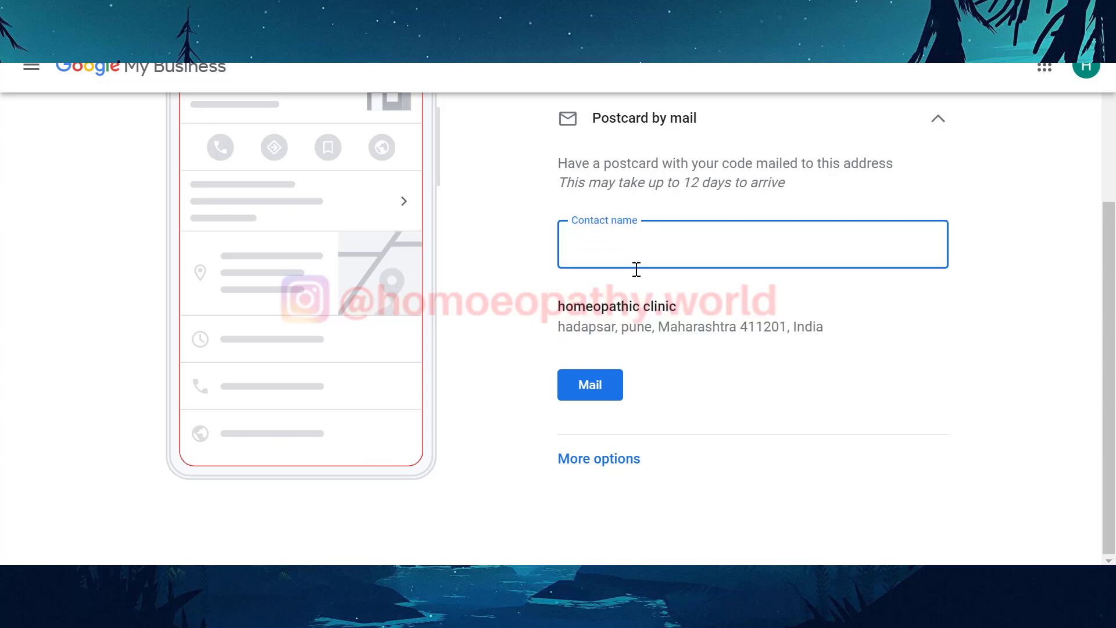
scroll(642, 246, "up", 3)
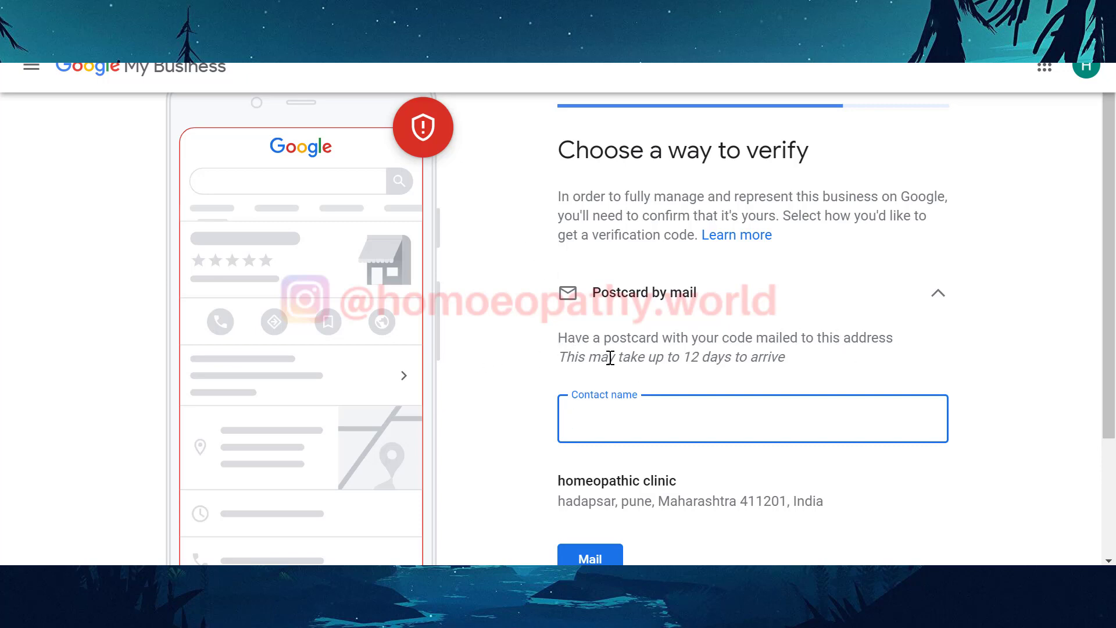
scroll(761, 357, "down", 1)
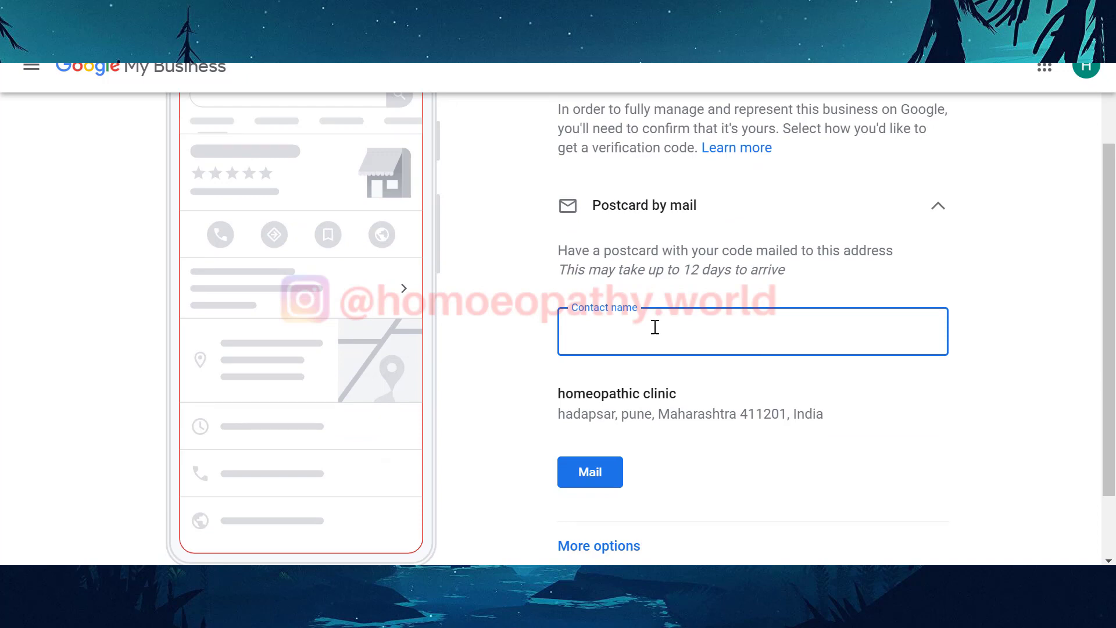
type("meopathic clinic")
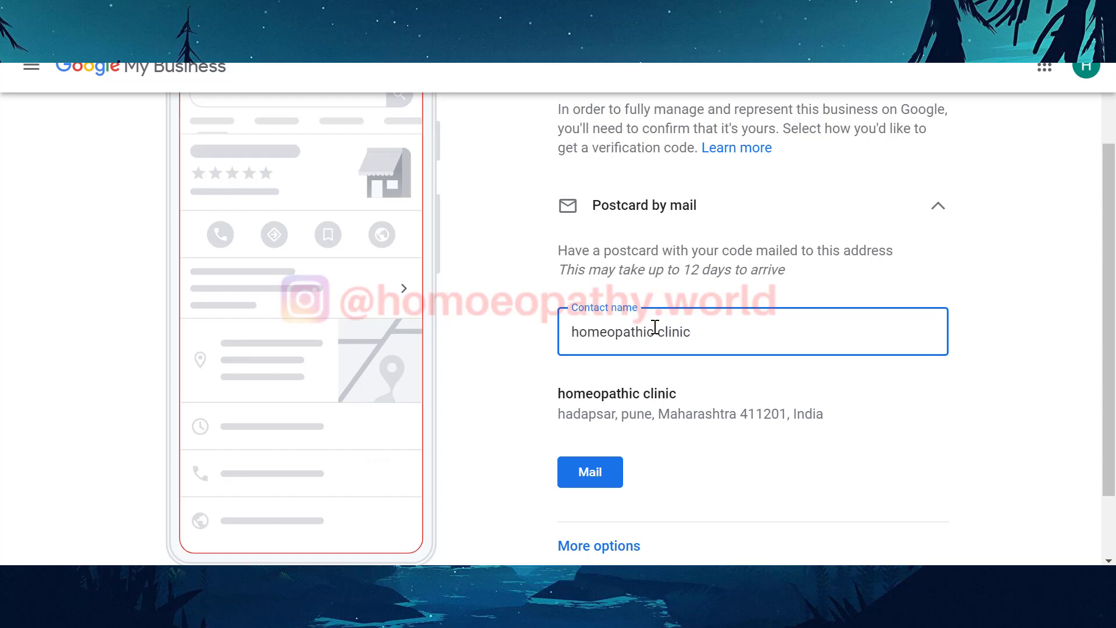
scroll(674, 381, "down", 1)
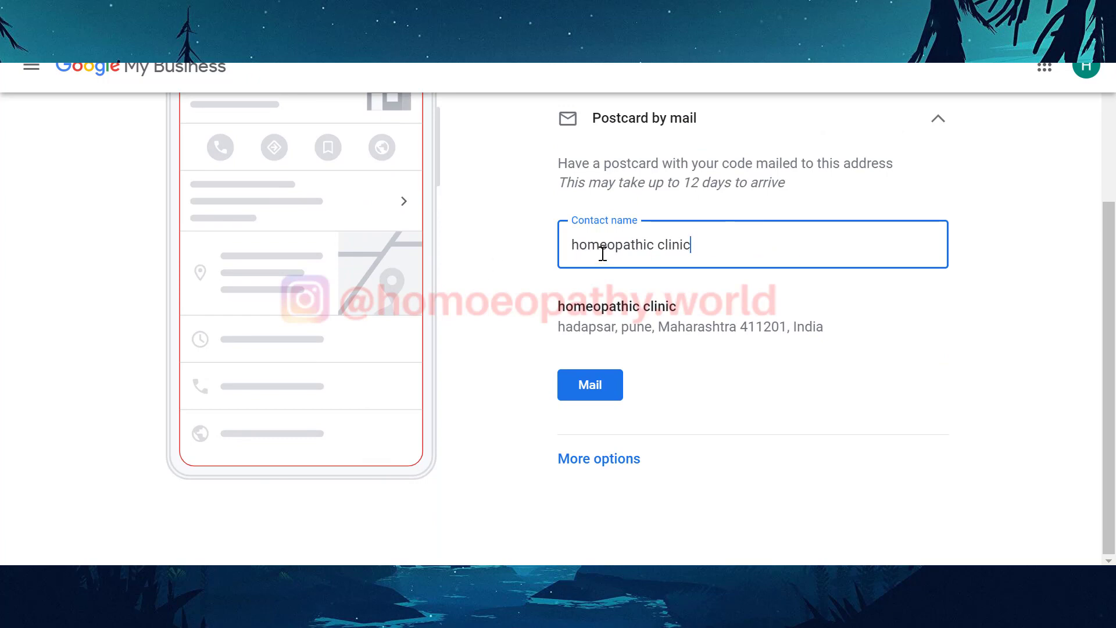
left_click(585, 390)
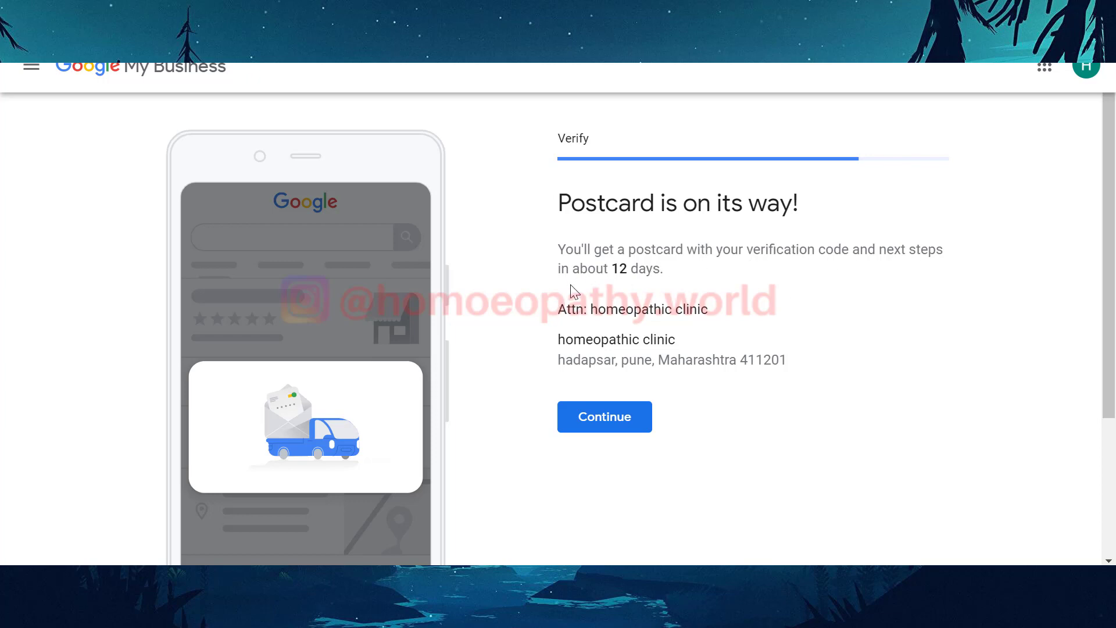
scroll(651, 411, "down", 3)
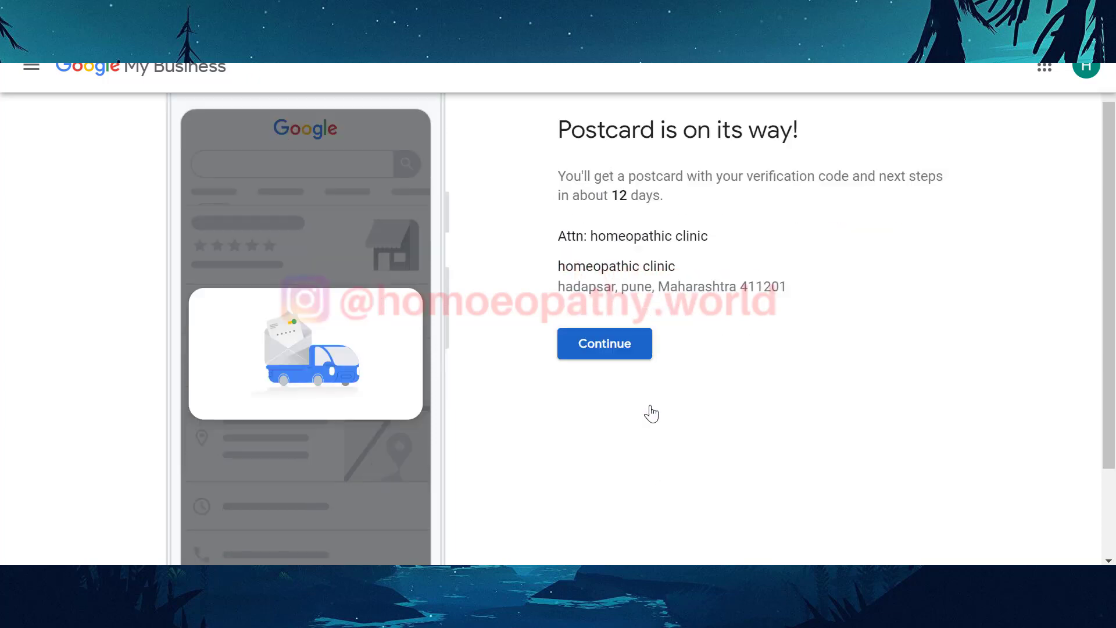
left_click(617, 227)
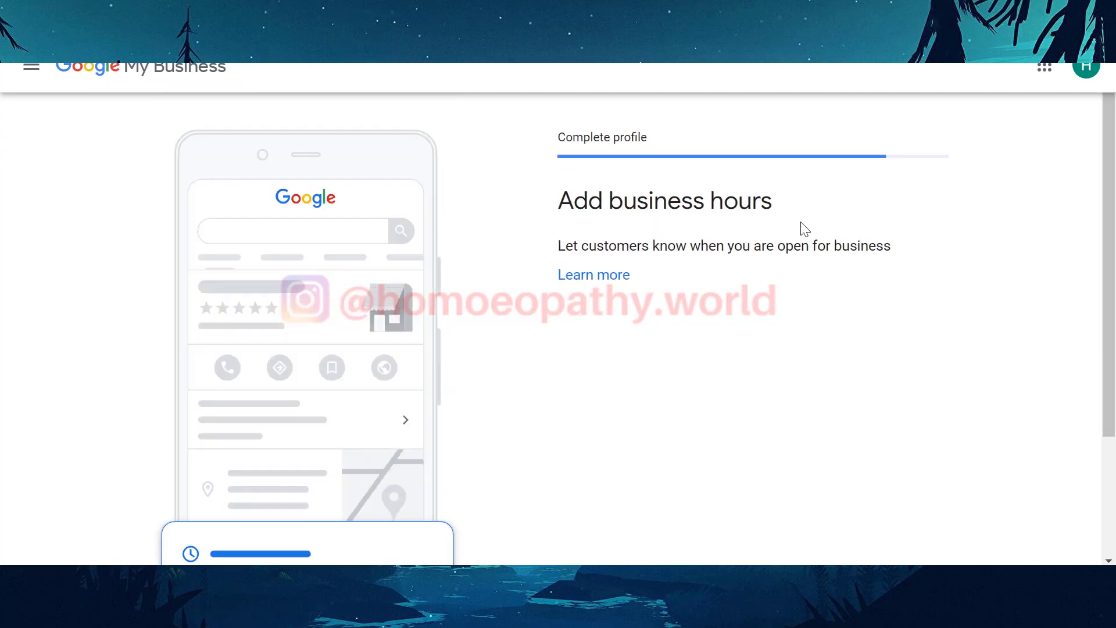
- Mark Monday through Saturday as open in the business hours, leaving Sunday closed
scroll(878, 384, "down", 3)
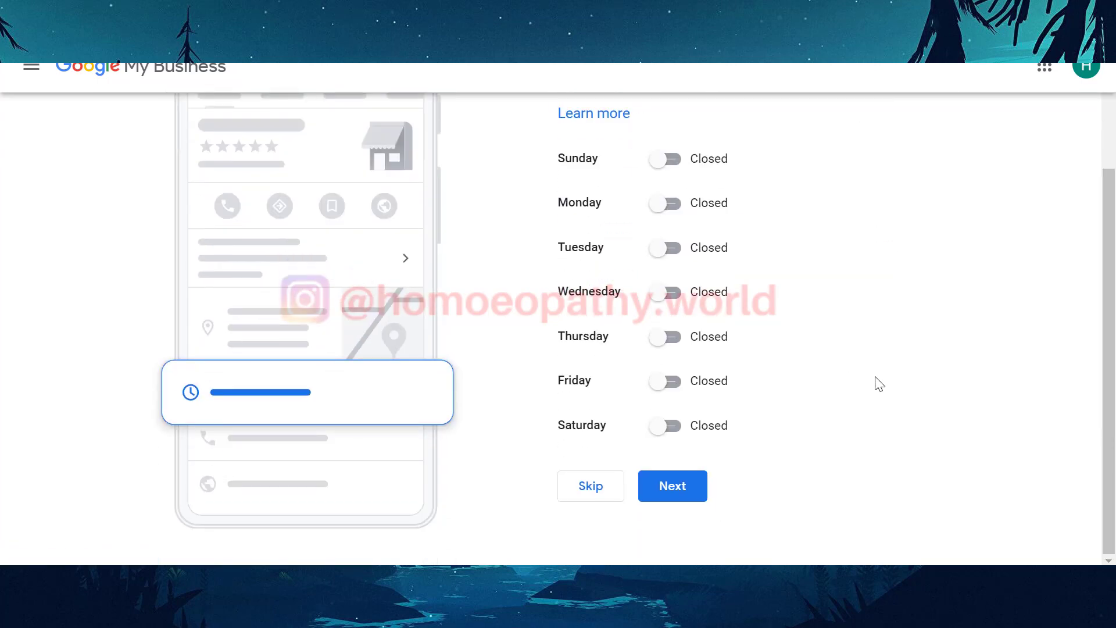
scroll(878, 384, "up", 3)
scroll(879, 383, "down", 3)
scroll(879, 383, "up", 2)
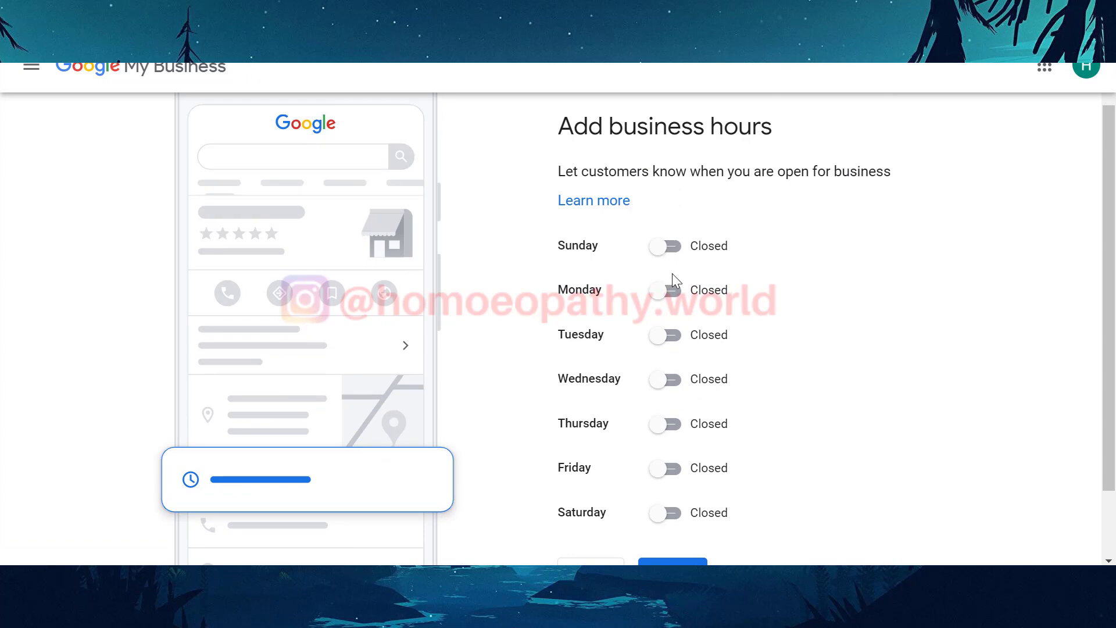
left_click(671, 290)
left_click(671, 361)
scroll(671, 407, "down", 2)
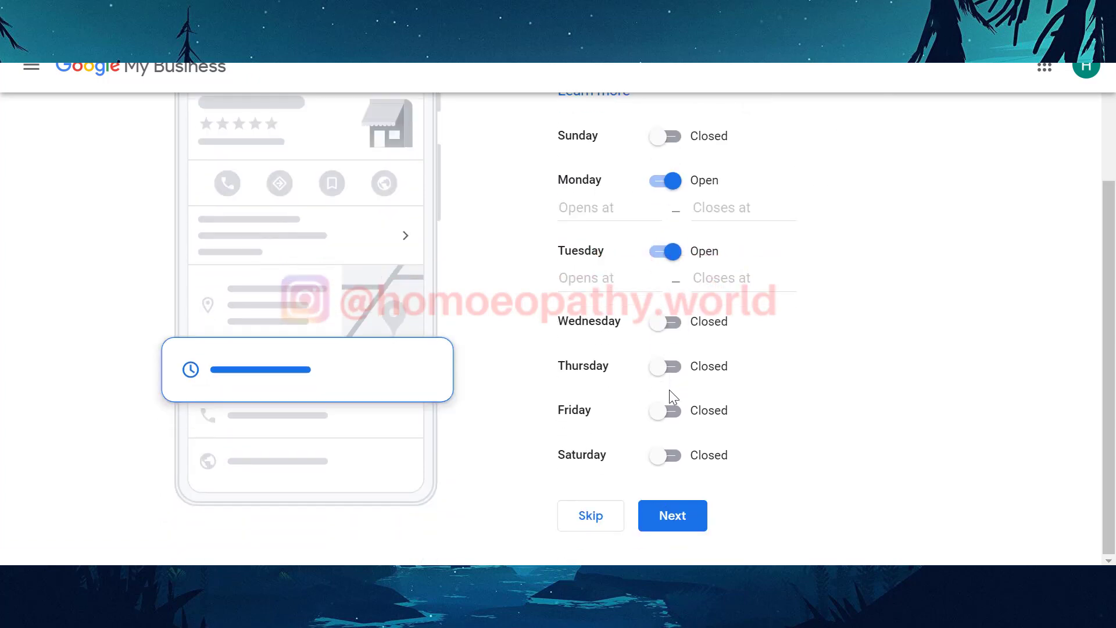
left_click(672, 321)
left_click(671, 392)
left_click(671, 465)
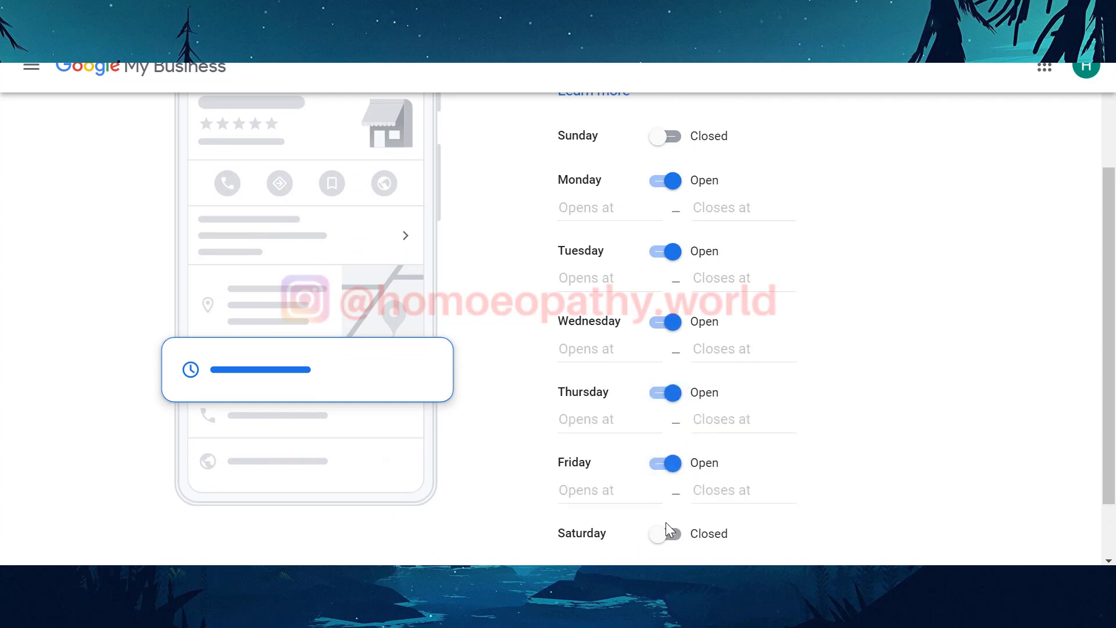
left_click(668, 533)
- Set Monday's opening time to 9:00 AM
left_click(601, 210)
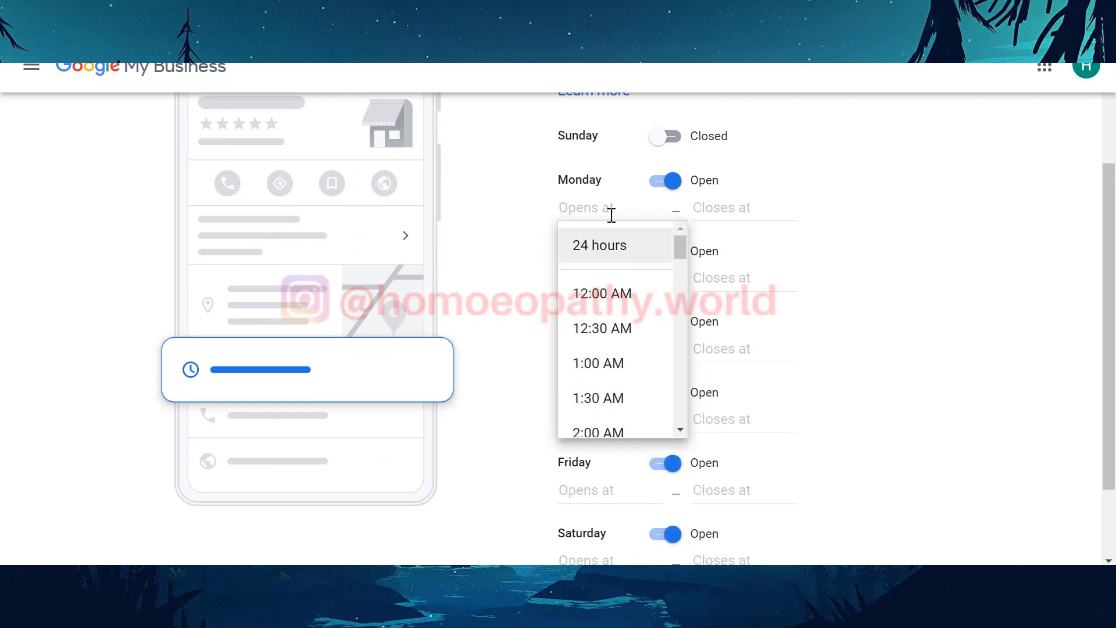
scroll(622, 319, "down", 6)
scroll(607, 342, "up", 3)
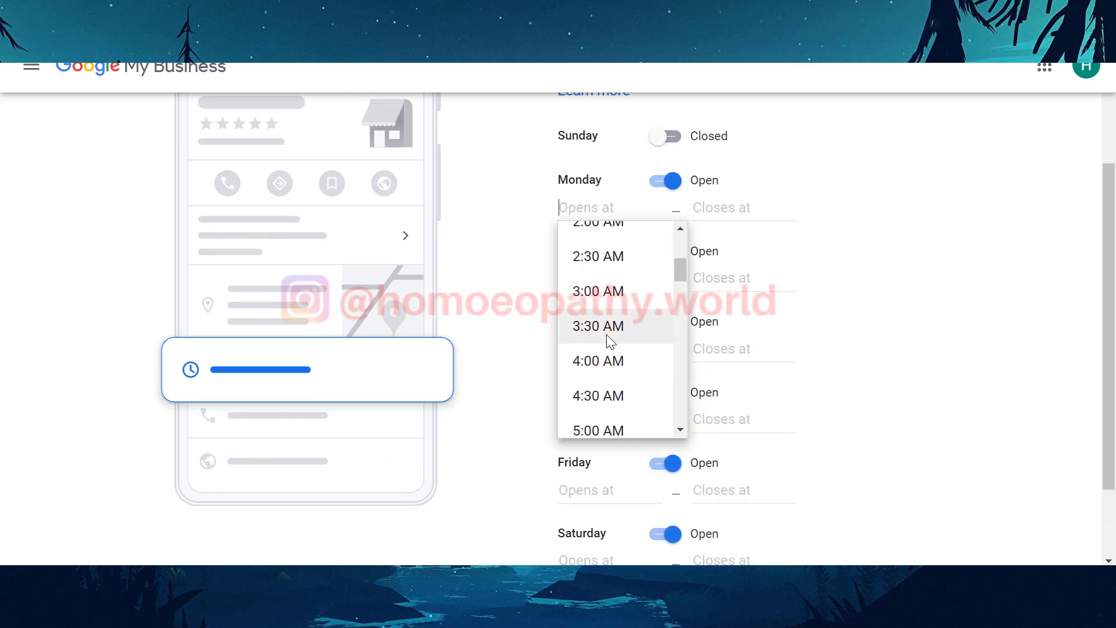
scroll(607, 268, "down", 8)
scroll(619, 354, "up", 3)
scroll(601, 348, "down", 2)
left_click(600, 347)
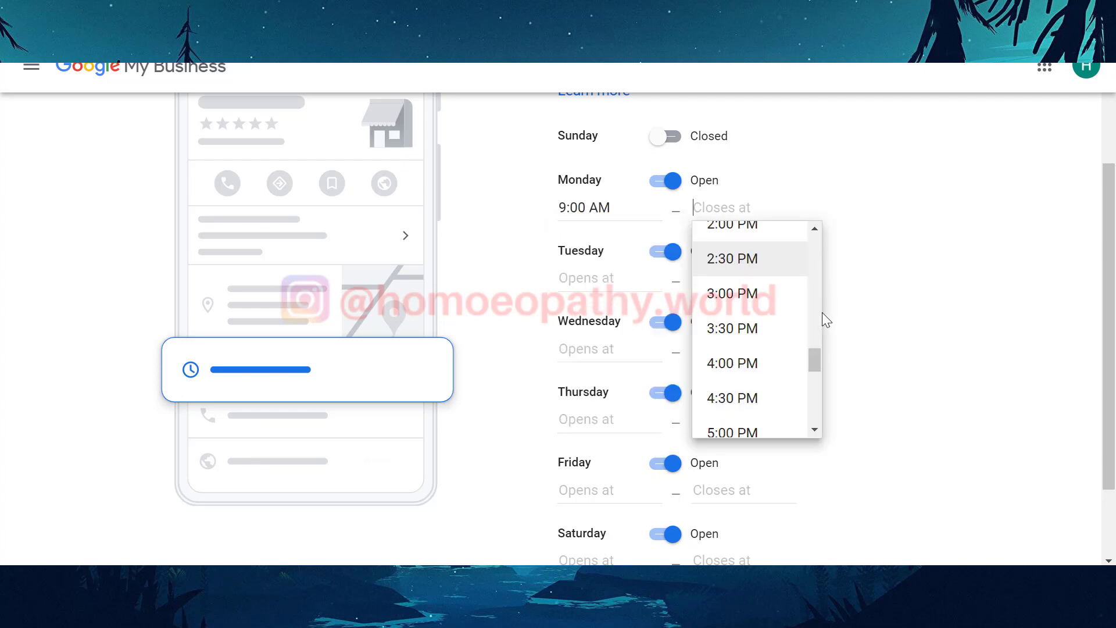
- Set Monday's closing time to 8:00 PM
scroll(749, 395, "down", 6)
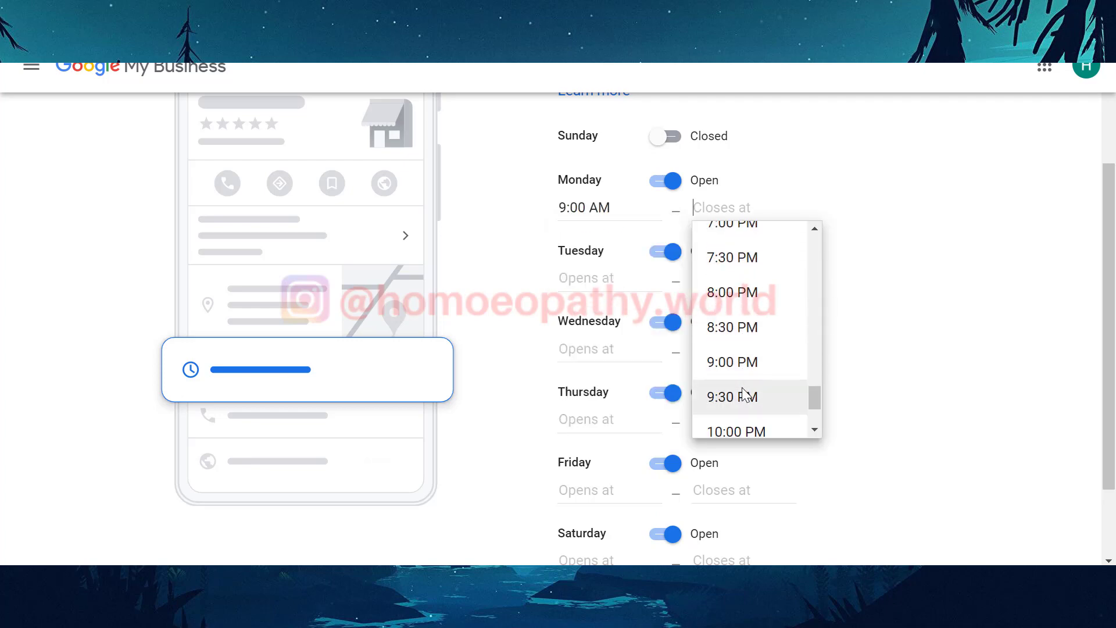
scroll(743, 392, "down", 2)
scroll(743, 389, "up", 3)
left_click(763, 344)
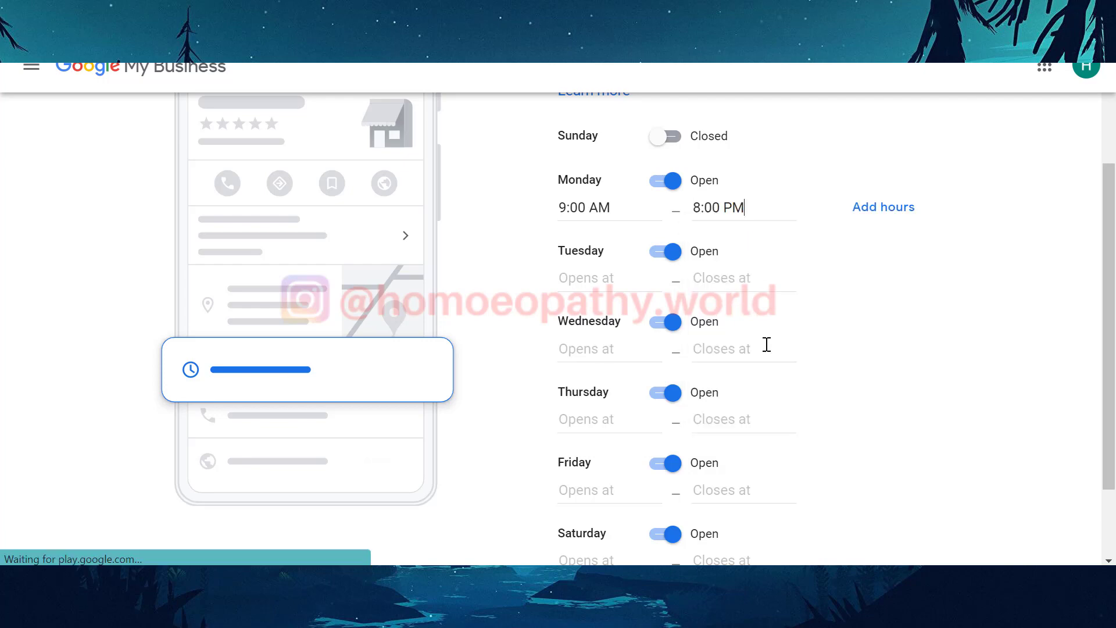
- Add a second hours period for Monday and change the first period's closing time to 2:00 PM
left_click(884, 221)
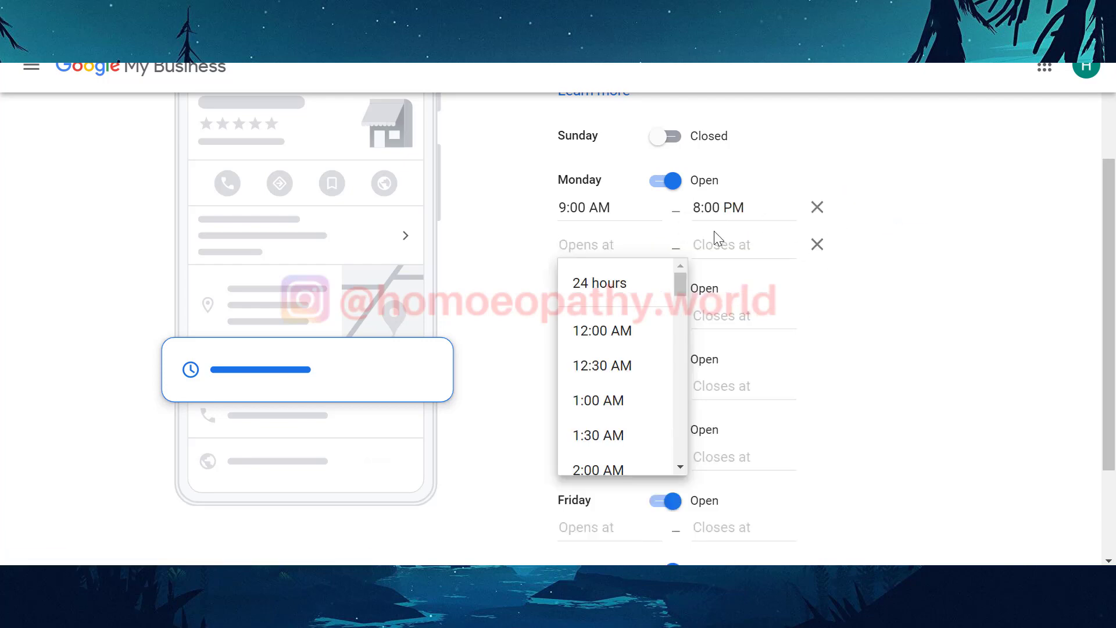
left_click(817, 244)
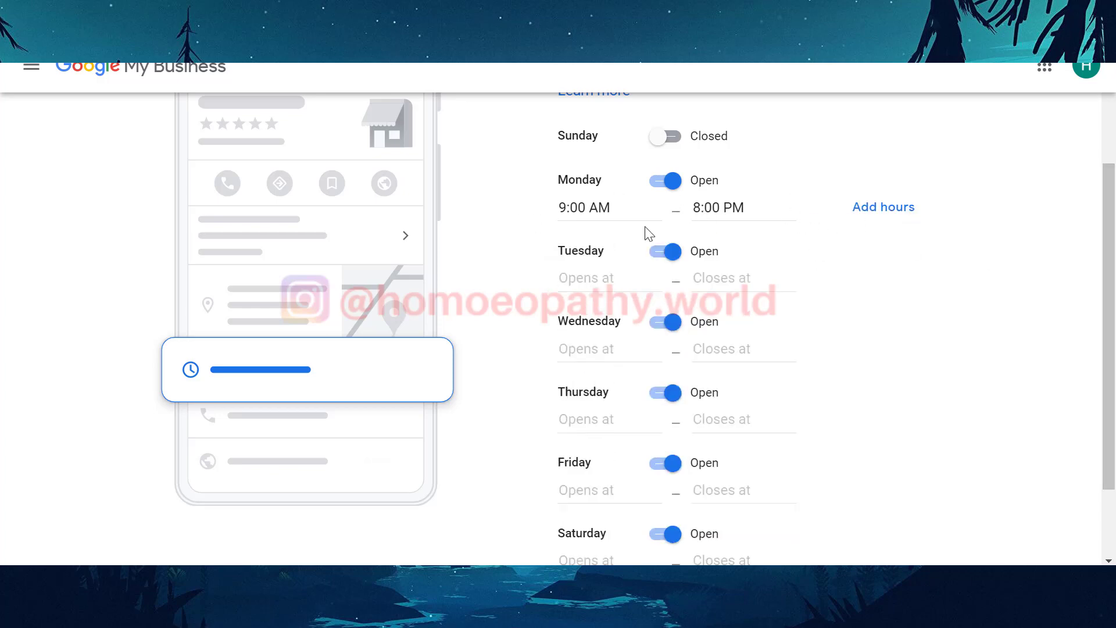
left_click(903, 210)
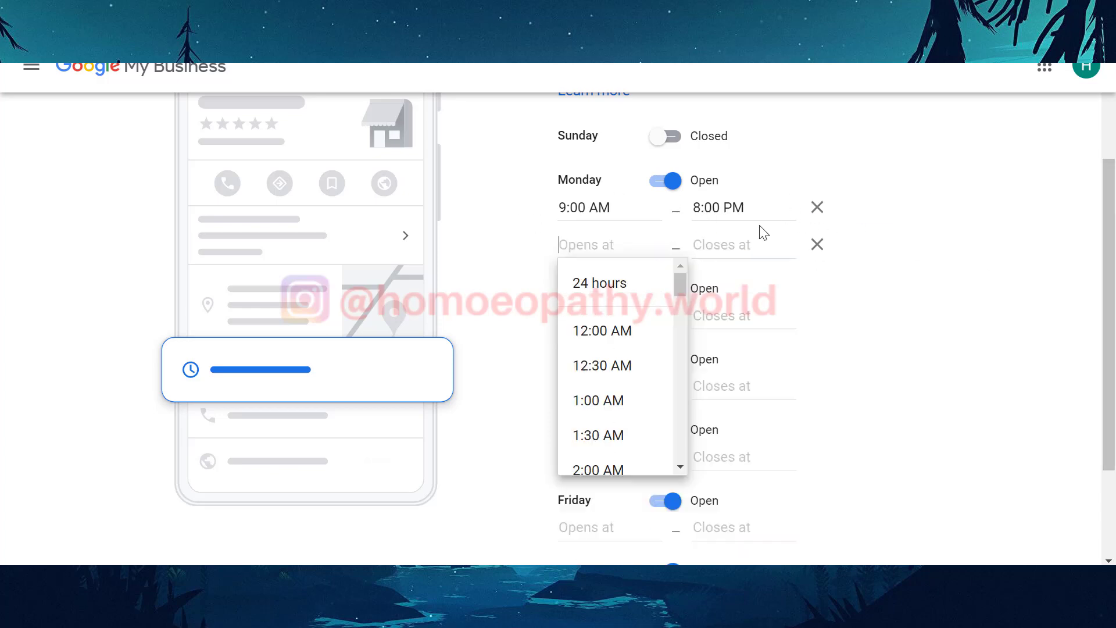
left_click(708, 208)
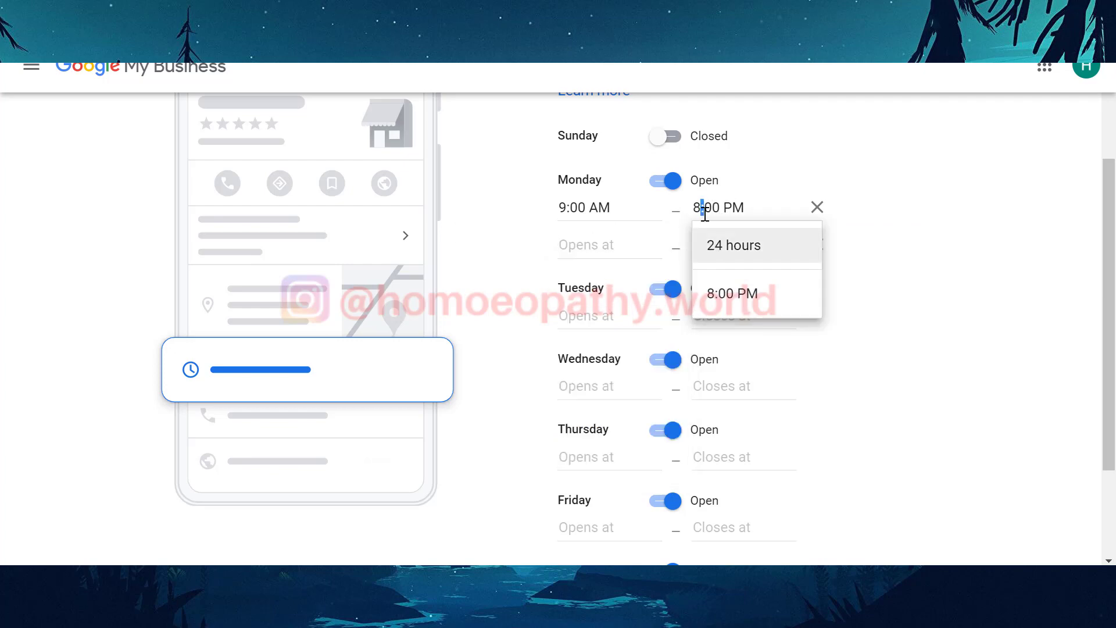
left_click(607, 207)
left_click(743, 211)
key("BackSpace")
type("2")
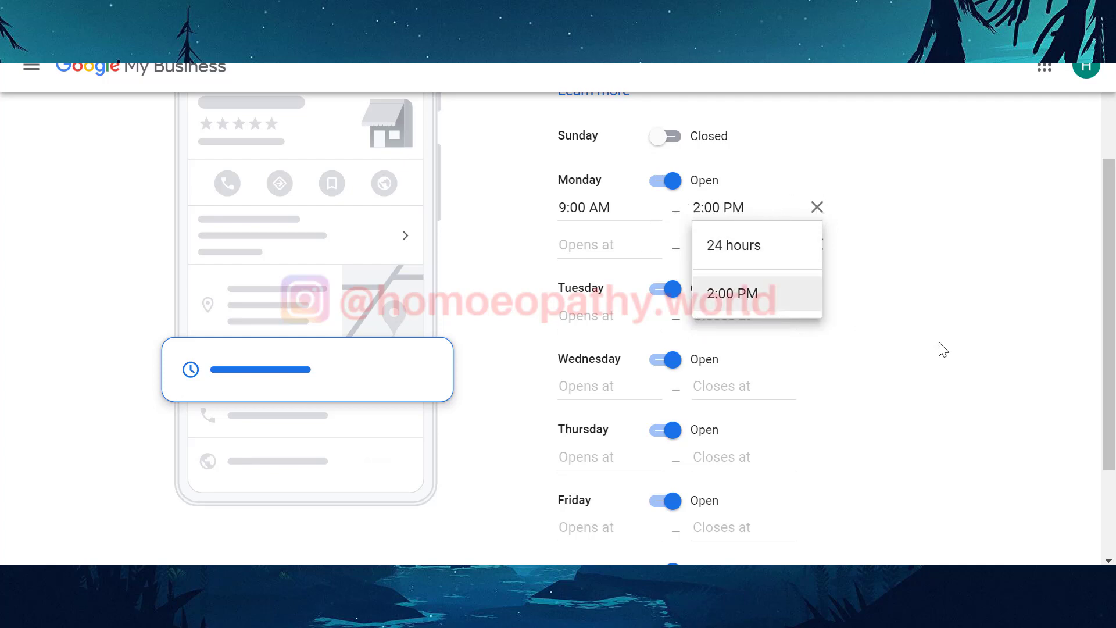
left_click(938, 343)
- Set Monday's second hours period to open at 5:00 PM and close at 9:00 PM
left_click(560, 244)
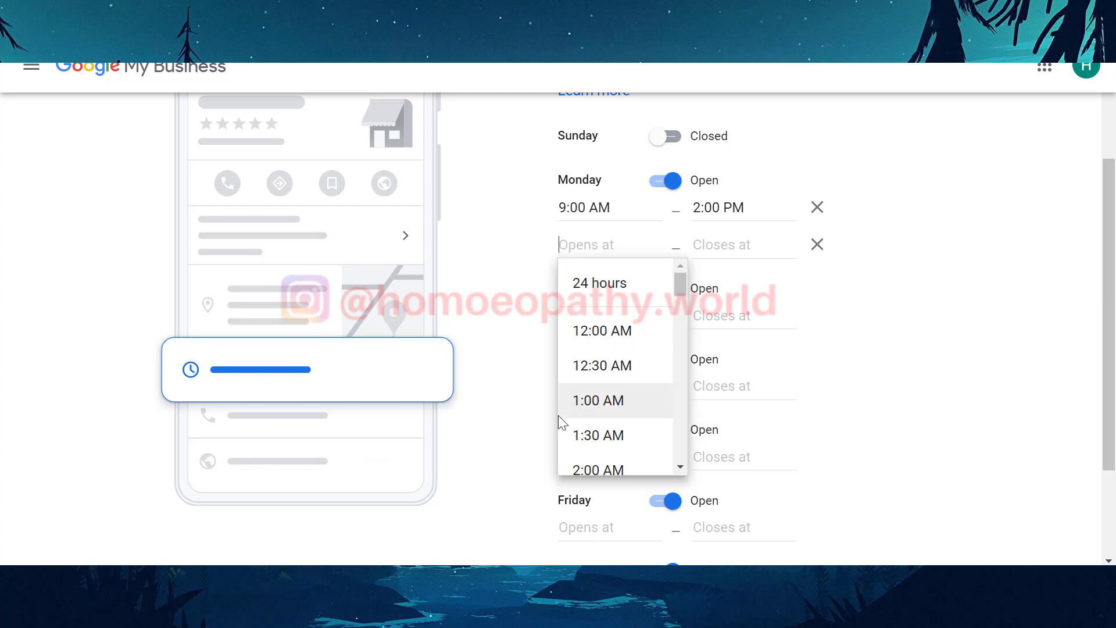
scroll(583, 418, "down", 10)
scroll(583, 418, "down", 5)
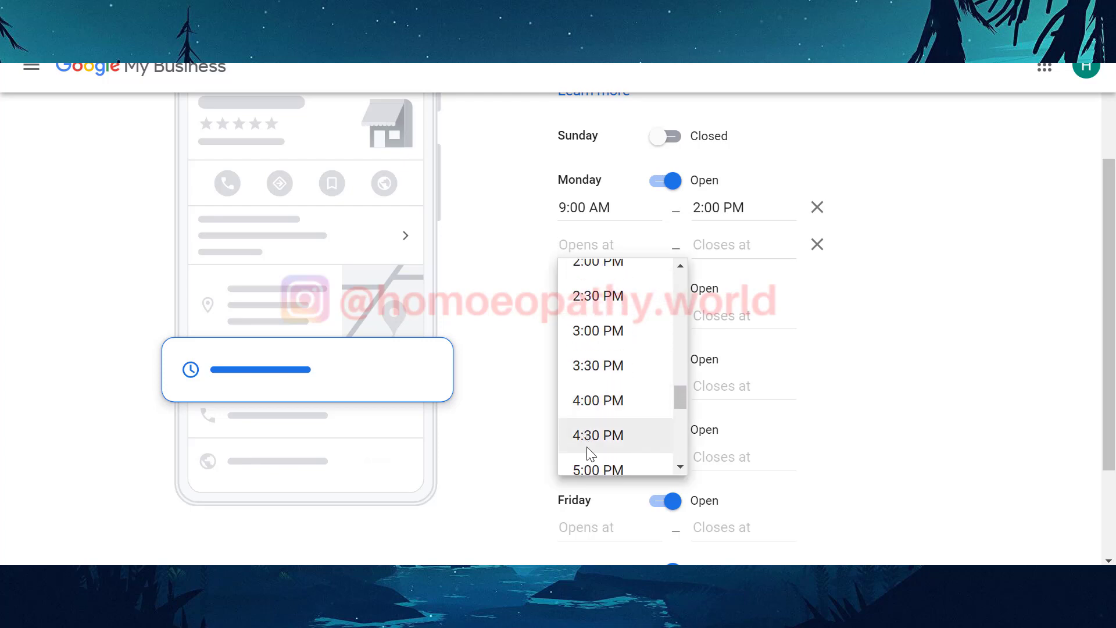
left_click(590, 459)
left_click(773, 250)
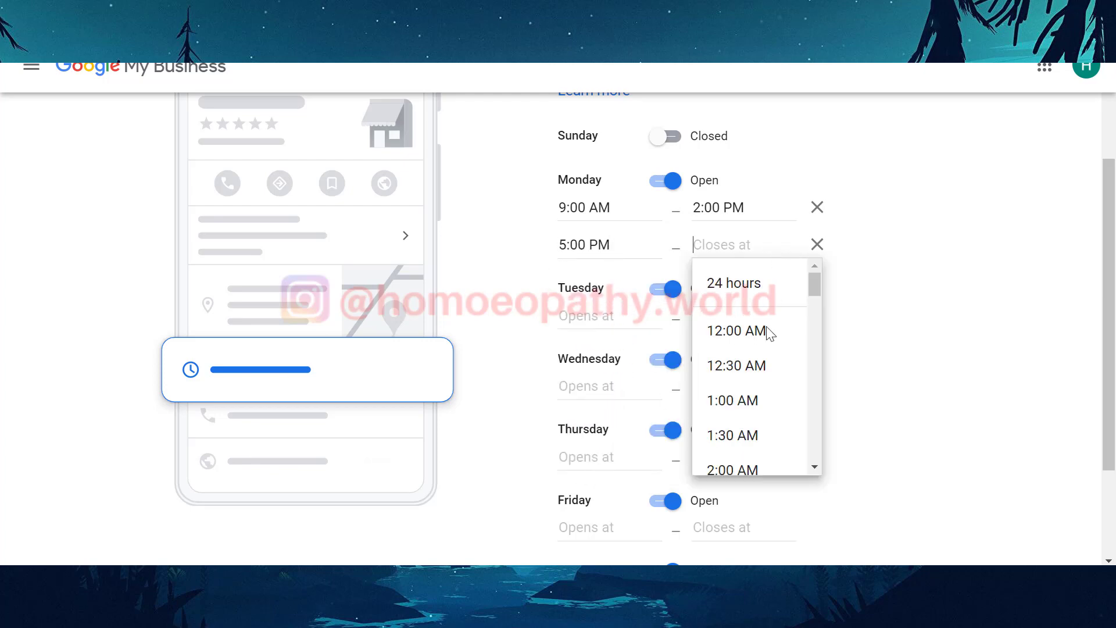
scroll(767, 360, "down", 5)
scroll(770, 389, "down", 19)
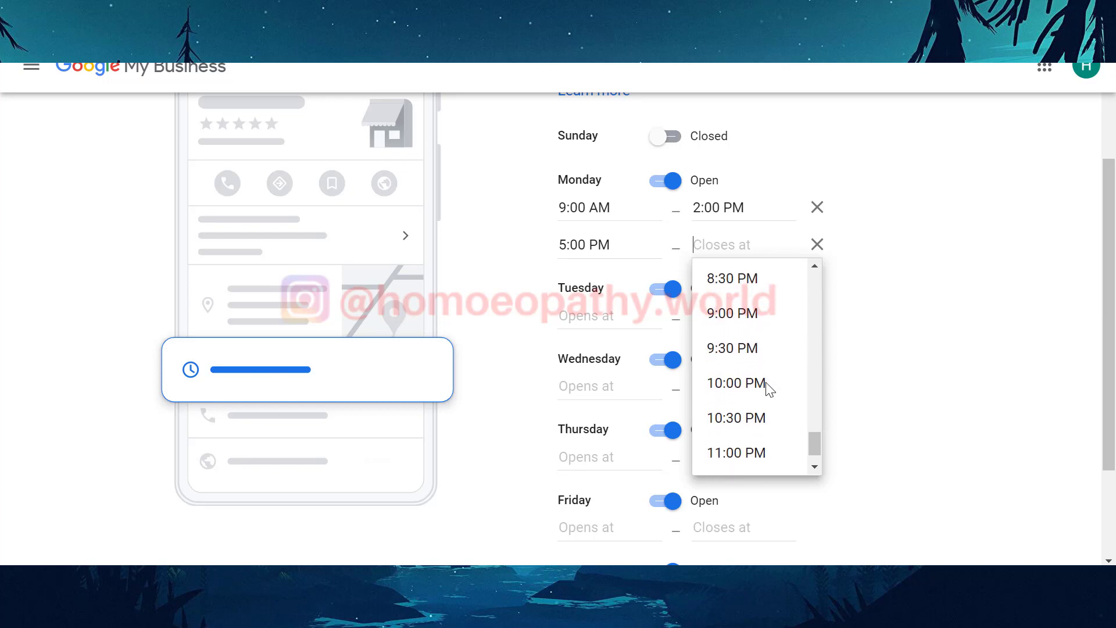
left_click(760, 323)
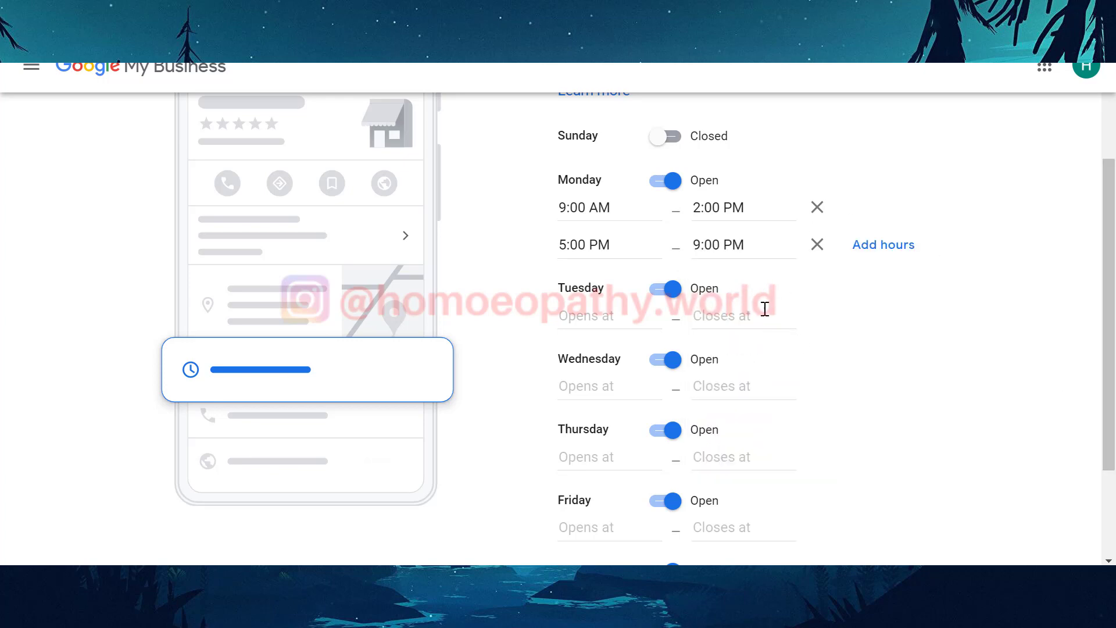
- Set Tuesday through Saturday to 24 hours and continue past the business hours page
left_click(581, 318)
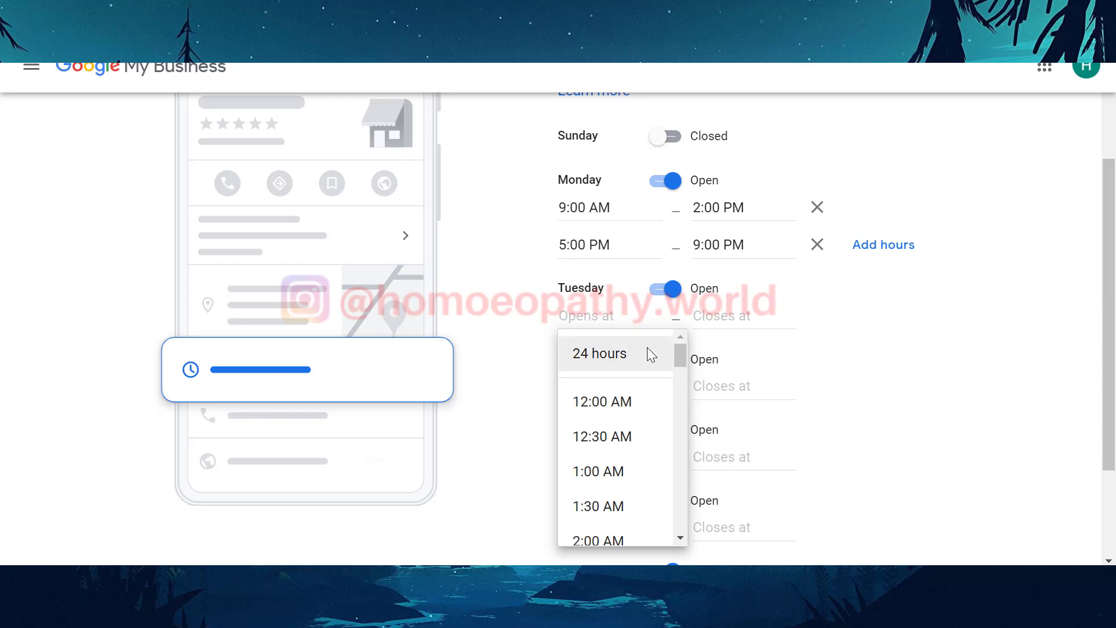
left_click(669, 355)
left_click(587, 364)
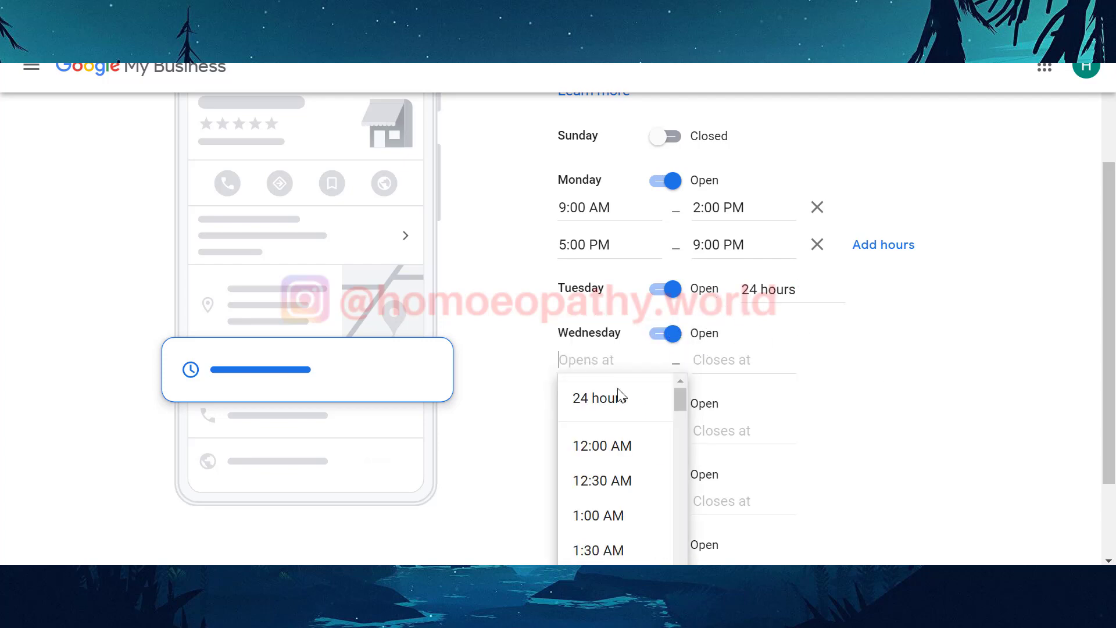
left_click(618, 399)
scroll(531, 262, "down", 2)
left_click(587, 305)
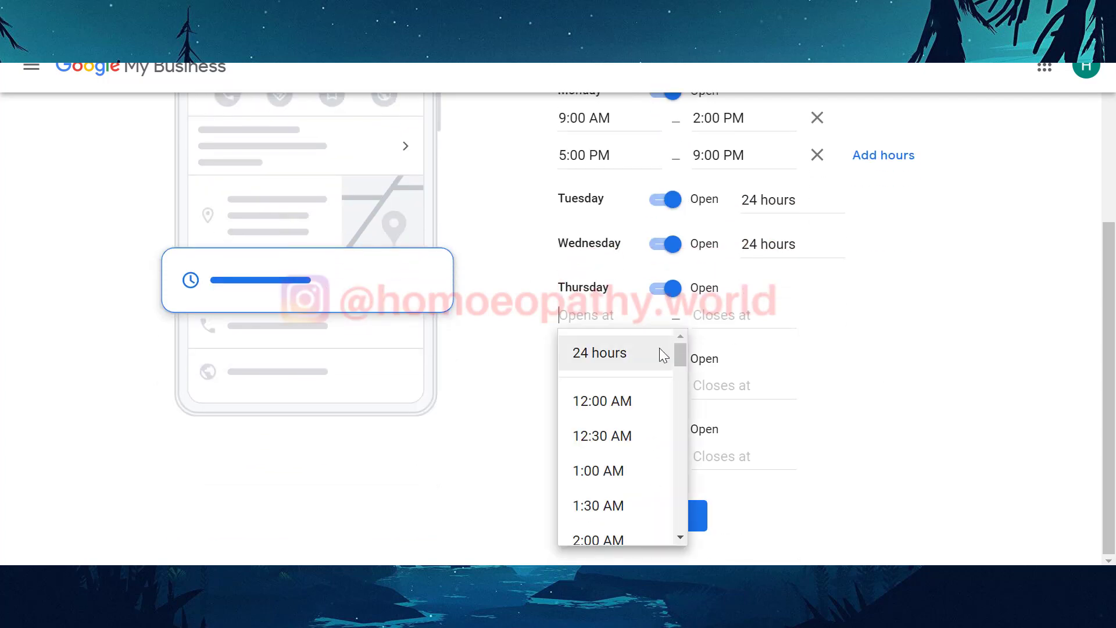
left_click(659, 349)
left_click(603, 384)
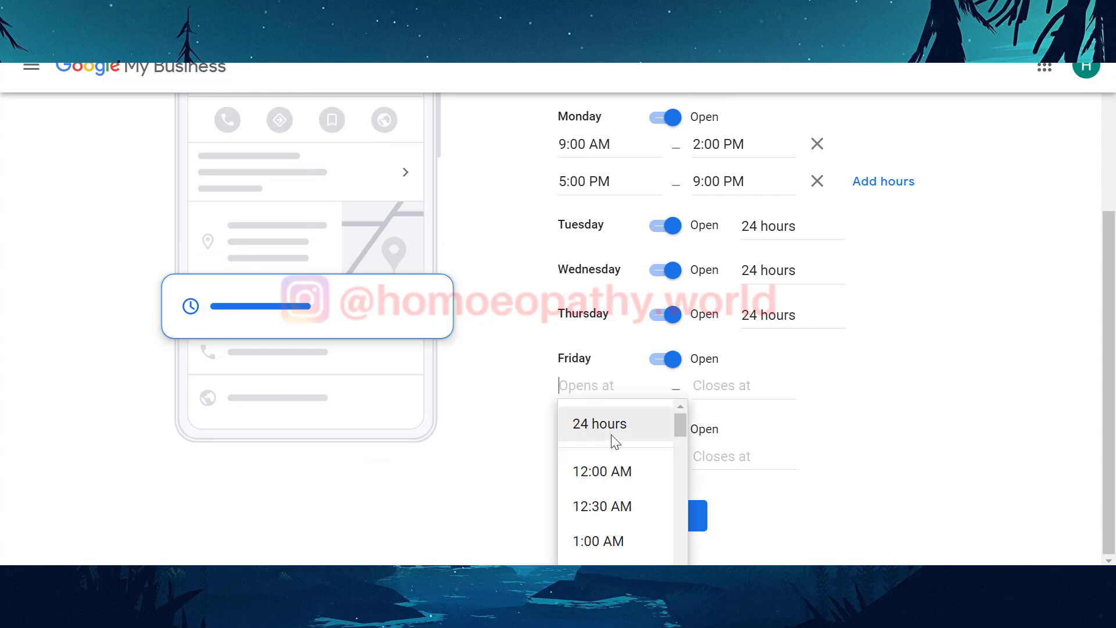
left_click(618, 423)
left_click(582, 457)
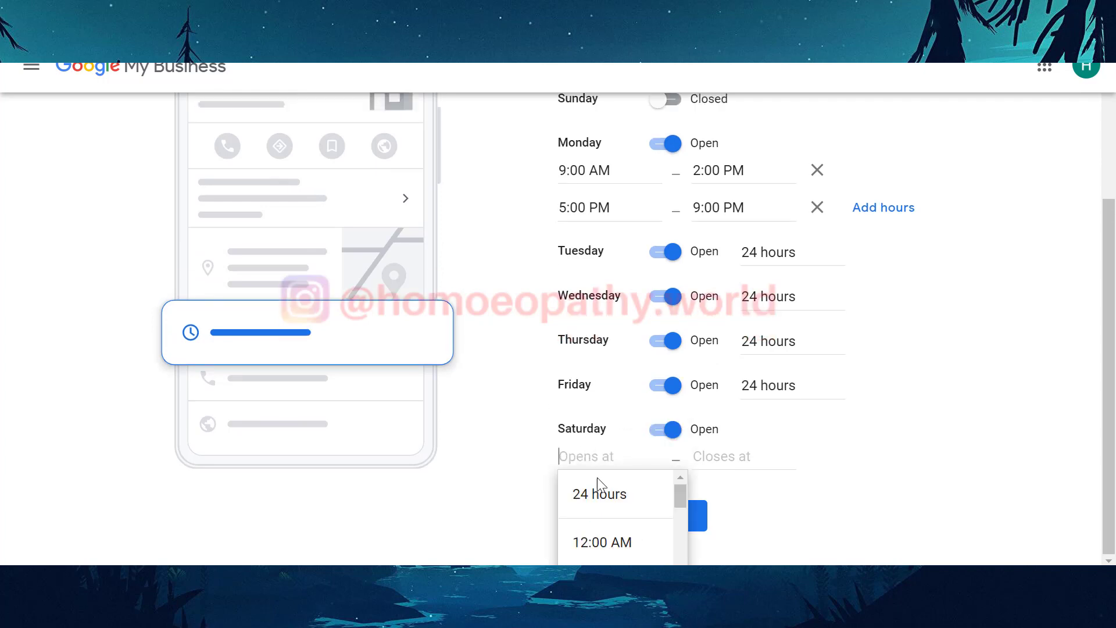
left_click(598, 481)
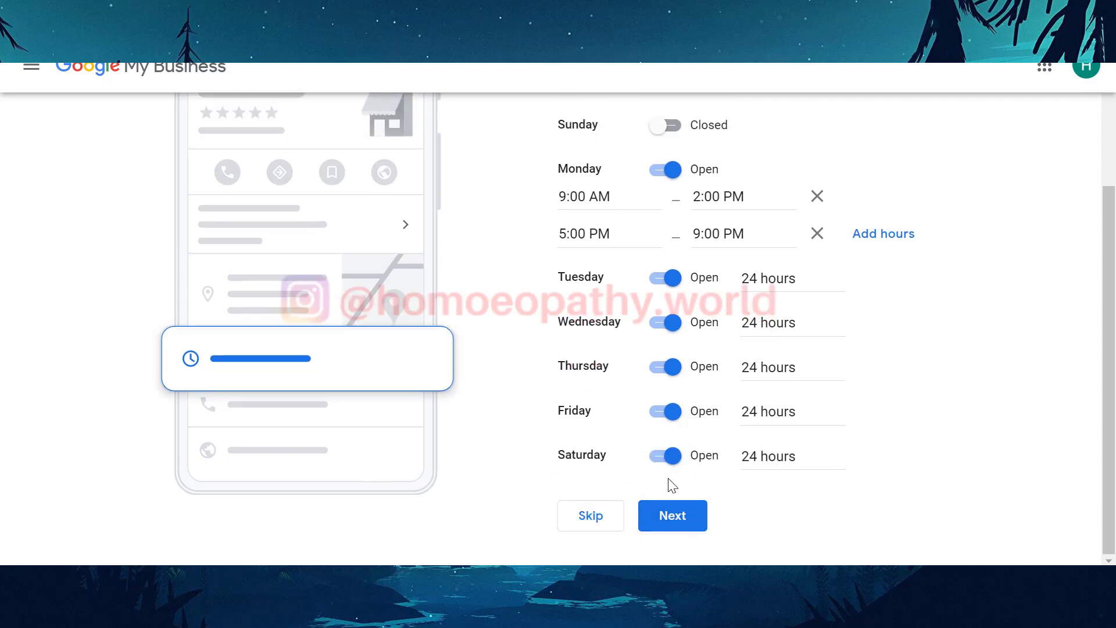
left_click(673, 515)
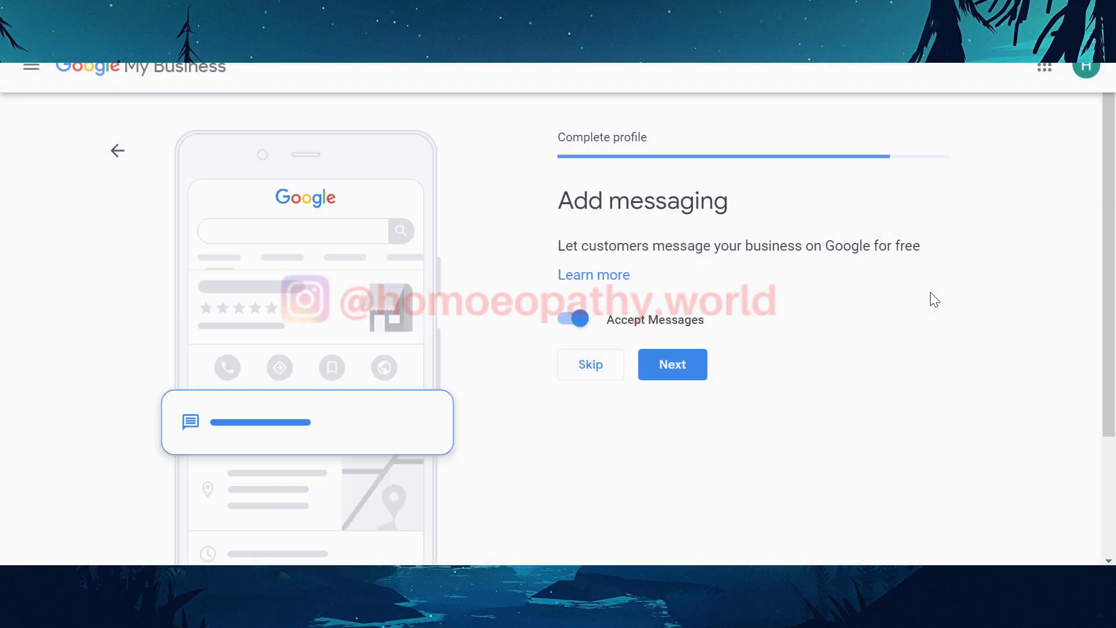
- Toggle Accept Messages off and back on, and skip the messaging page
scroll(930, 294, "down", 3)
scroll(934, 300, "up", 3)
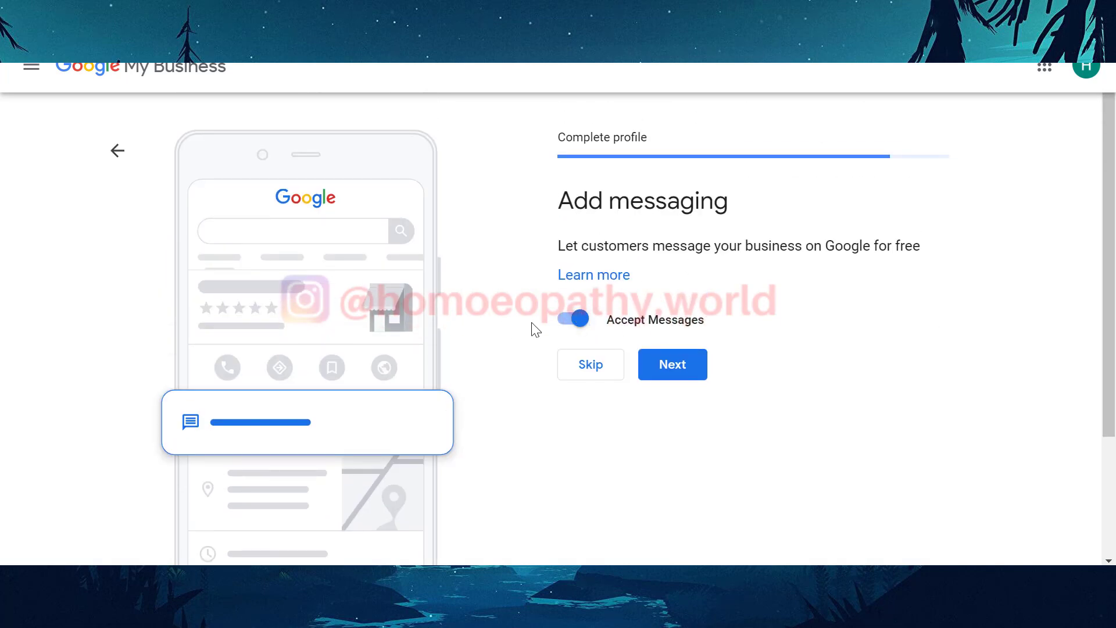
left_click(574, 321)
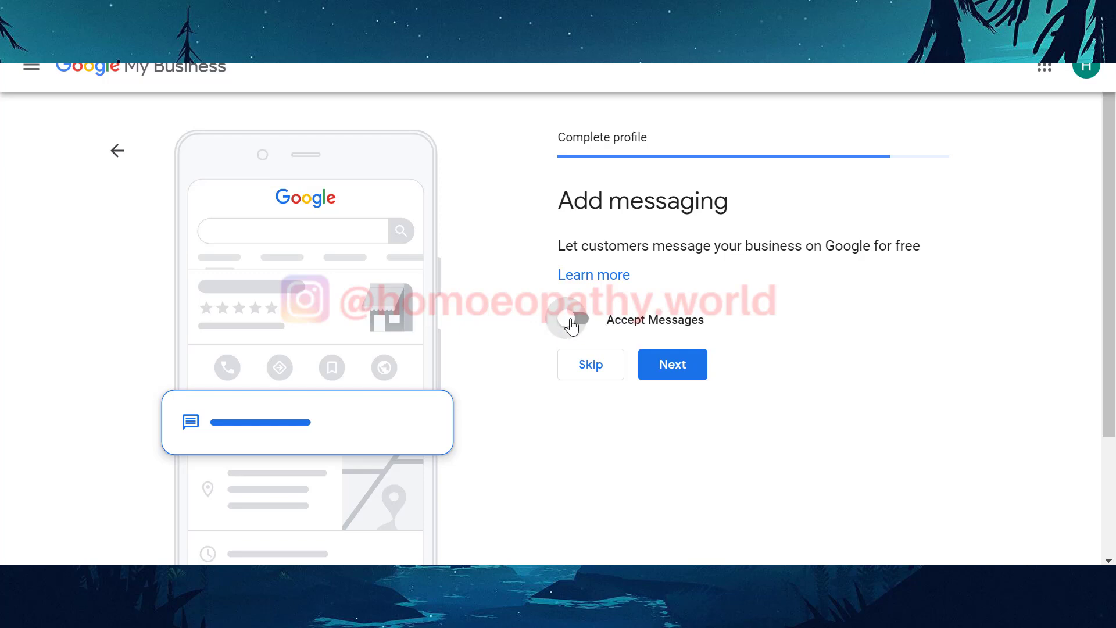
left_click(572, 321)
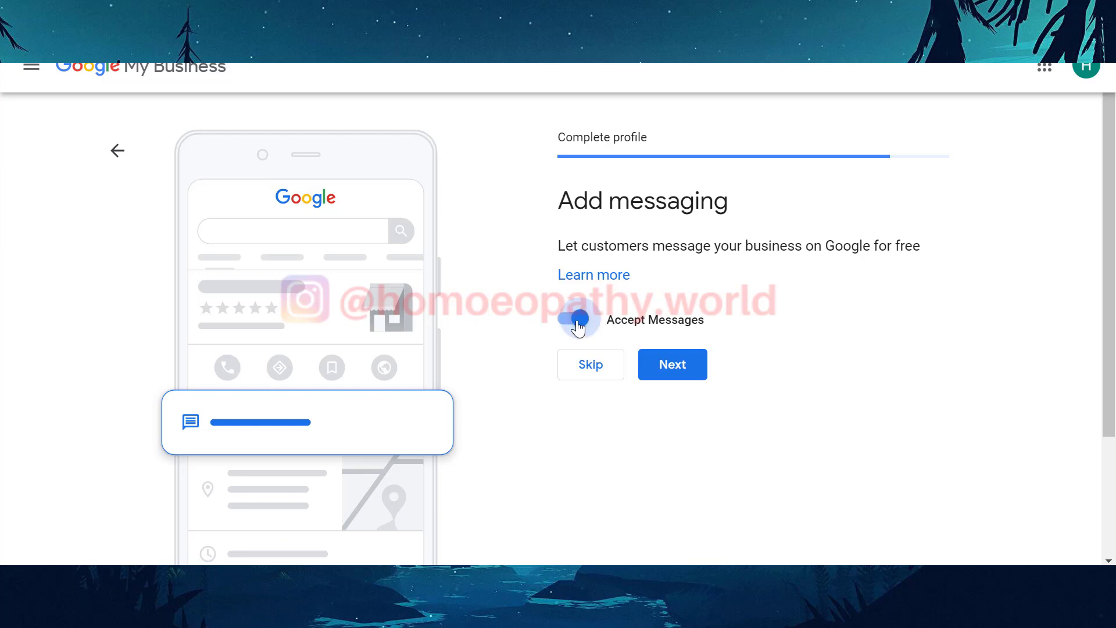
left_click(587, 365)
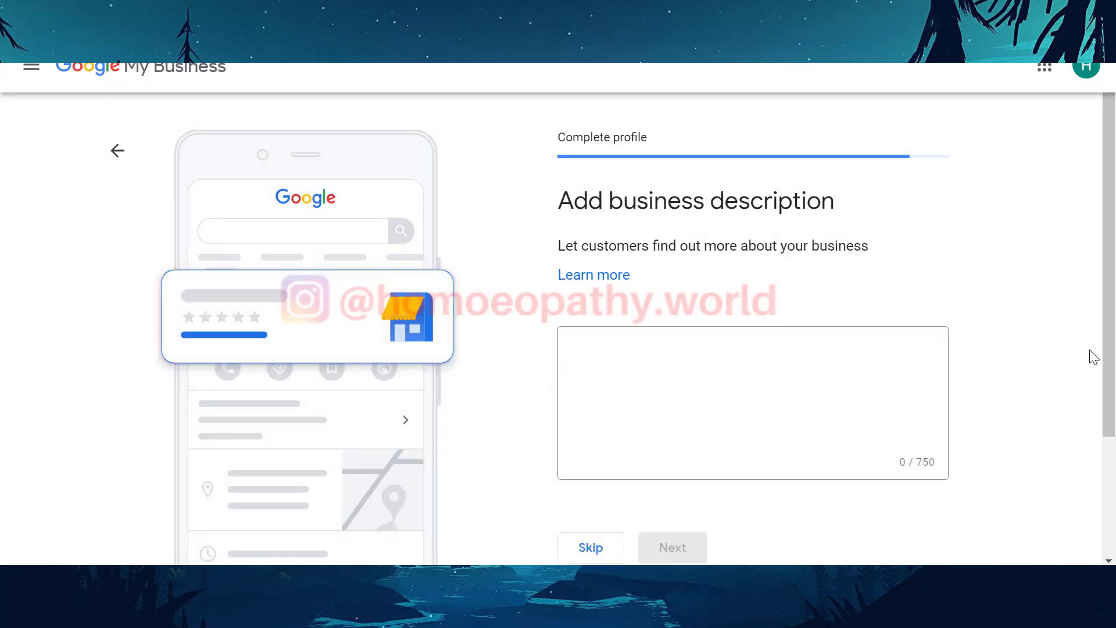
- Leave the business description empty and skip that page
scroll(546, 274, "down", 3)
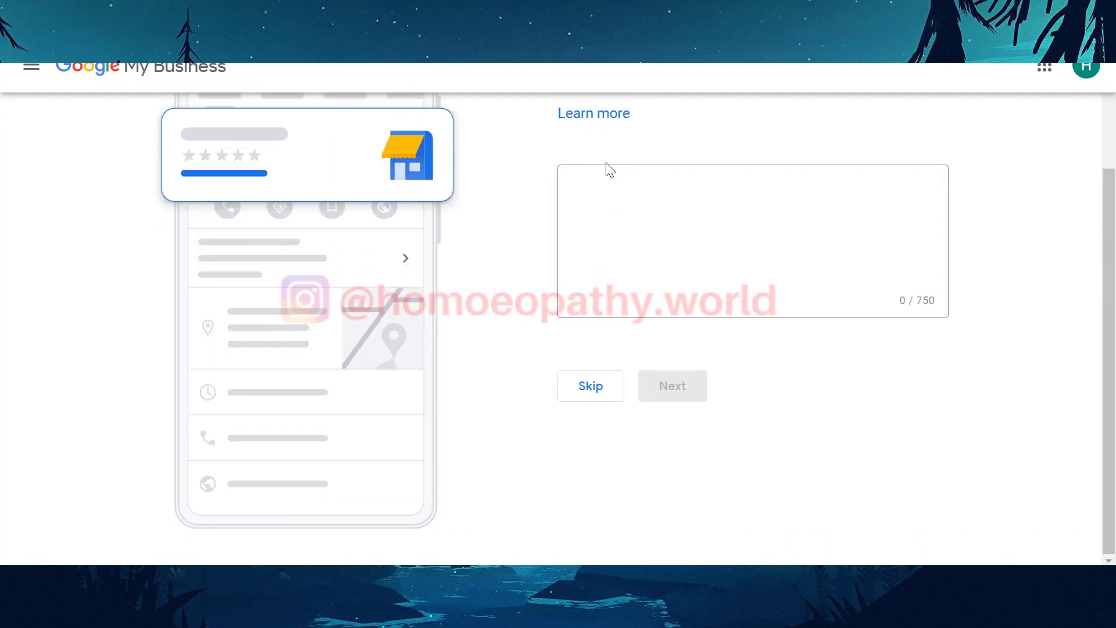
left_click(579, 195)
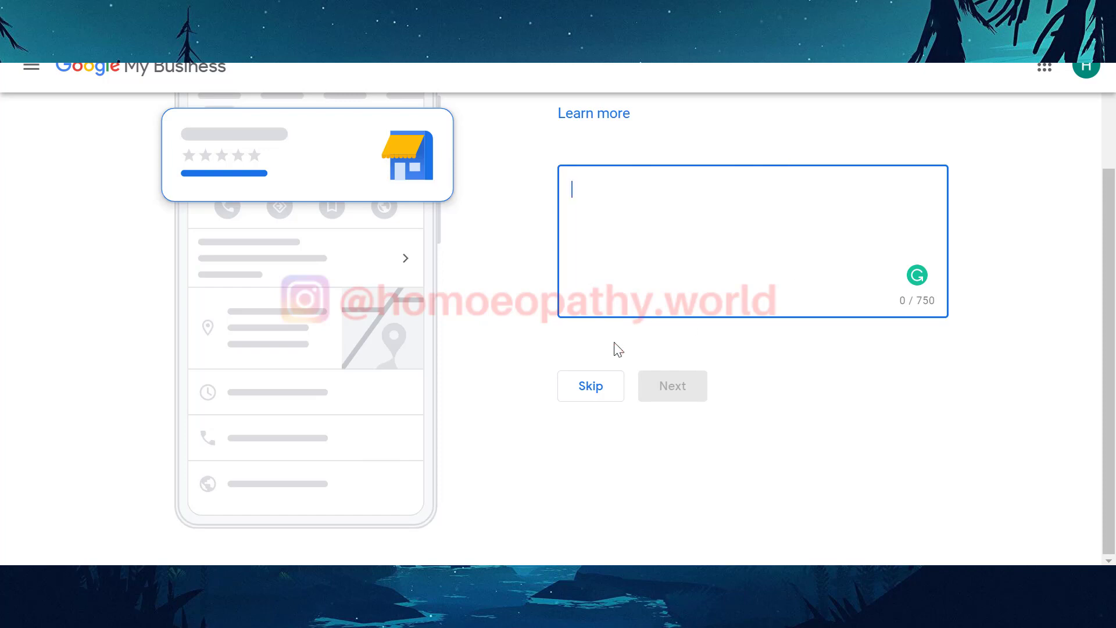
left_click(586, 386)
- Open the photo upload dialog, cancel it without choosing photos, and skip the photos page
scroll(907, 372, "down", 3)
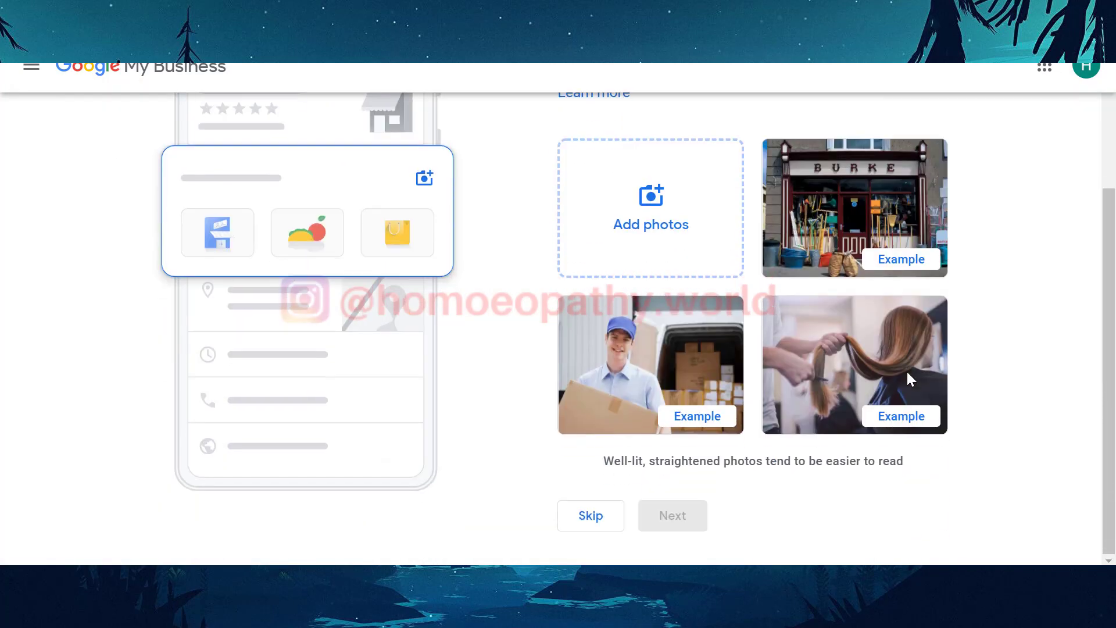
left_click(638, 215)
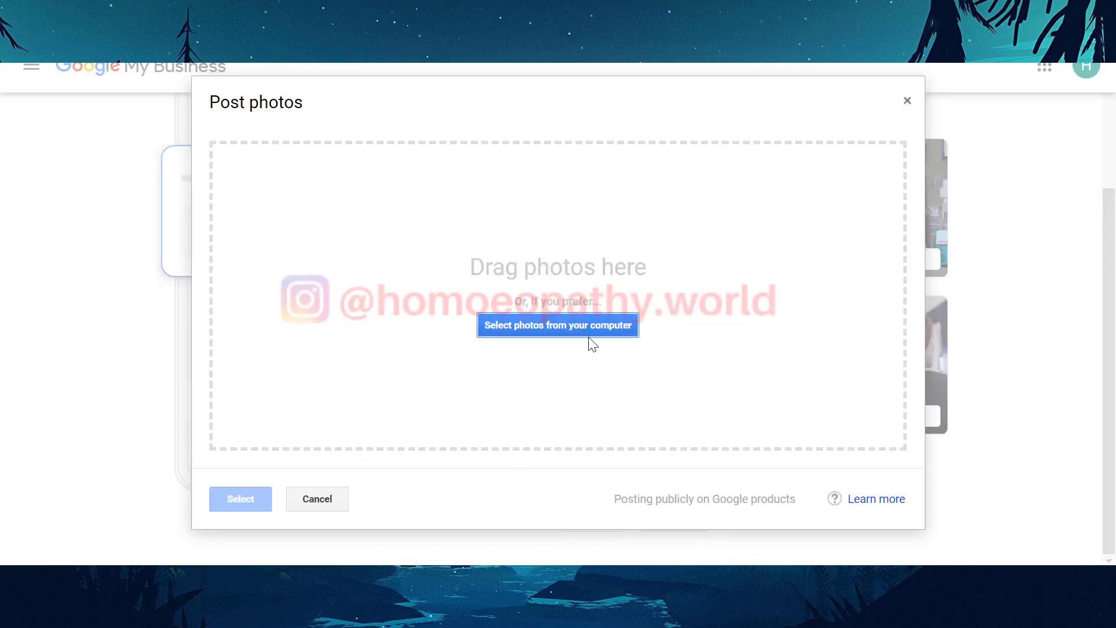
left_click(318, 499)
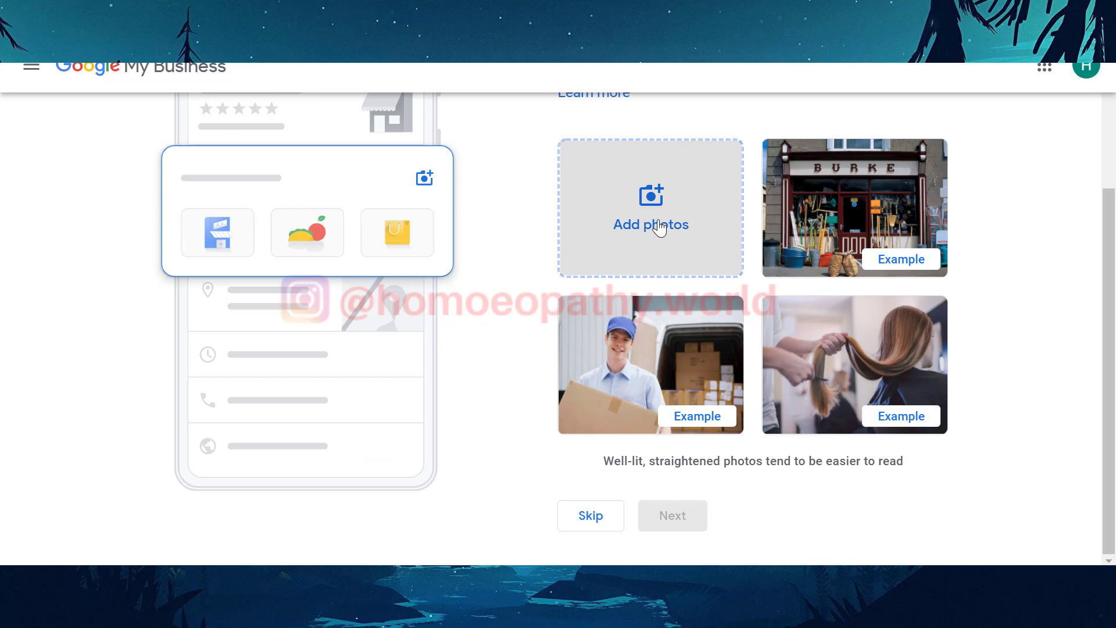
mouse_move(692, 554)
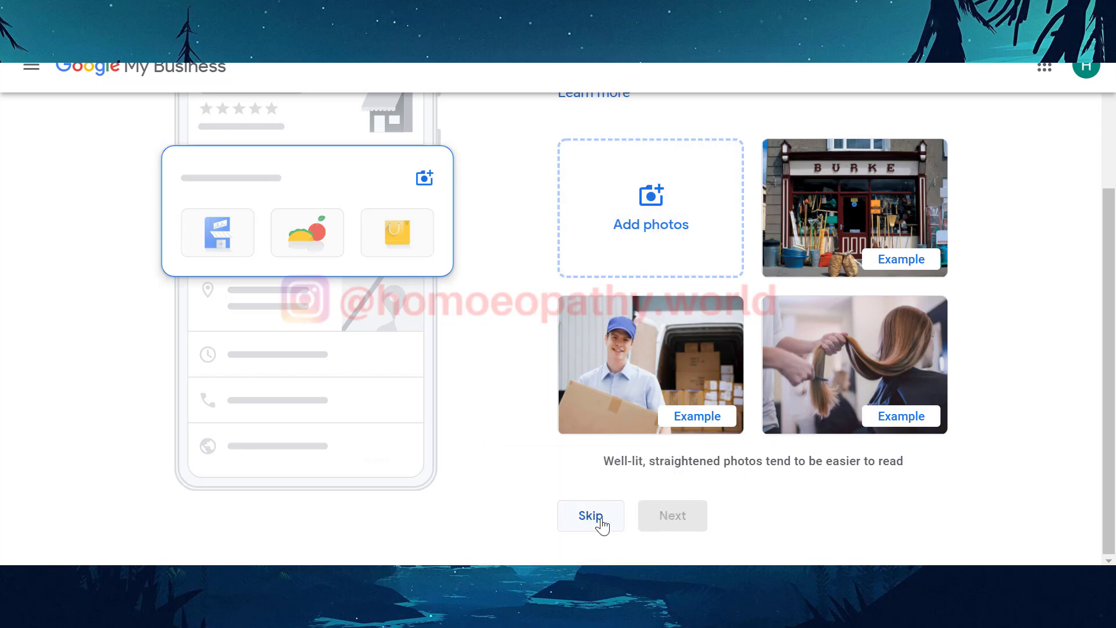
left_click(600, 520)
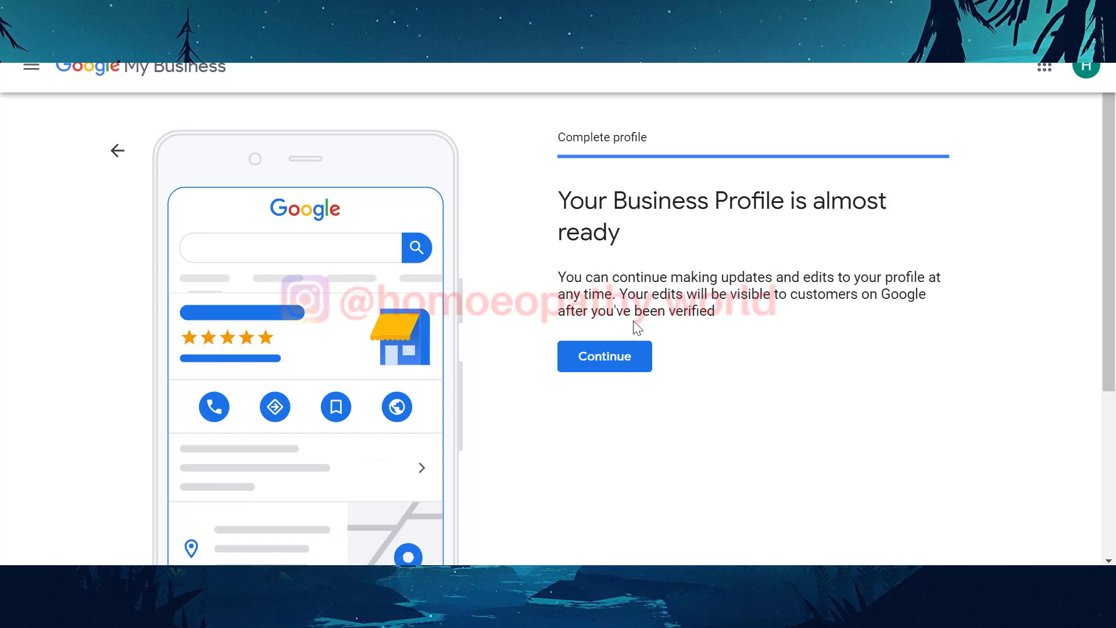
- Continue from the completed profile to the business dashboard, dismissing the setup survey and accepting the welcome dialog
left_click(635, 354)
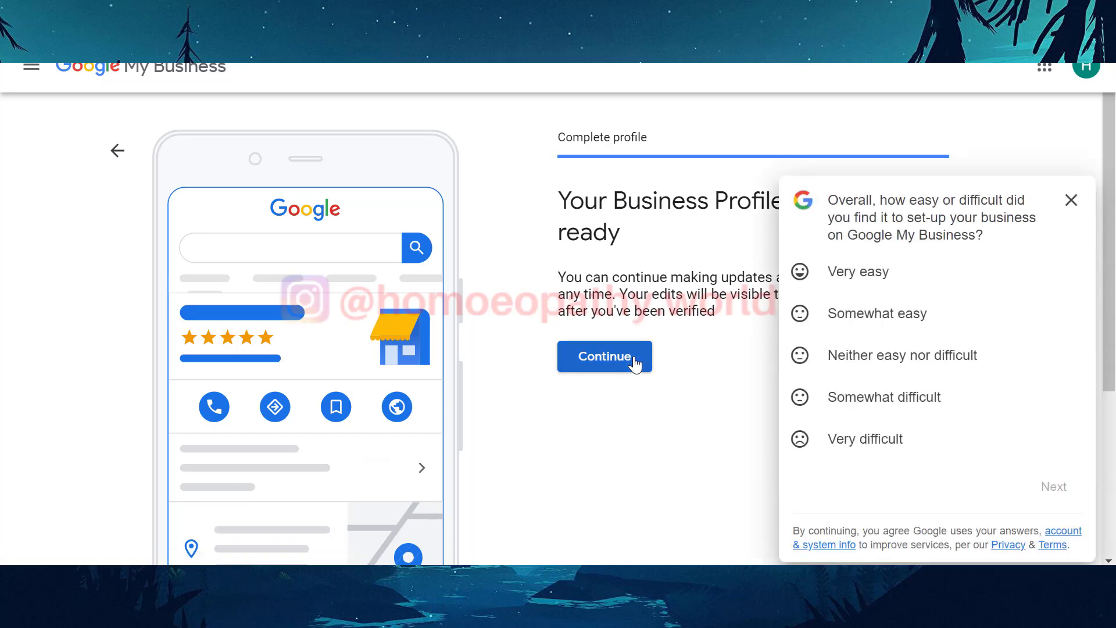
left_click(634, 357)
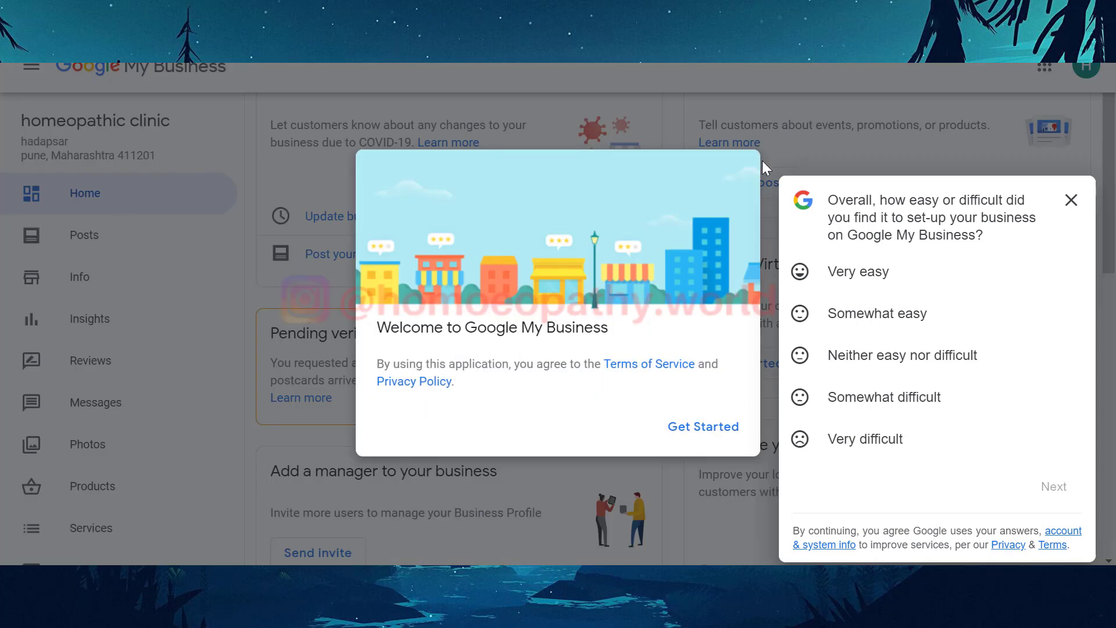
left_click(1070, 201)
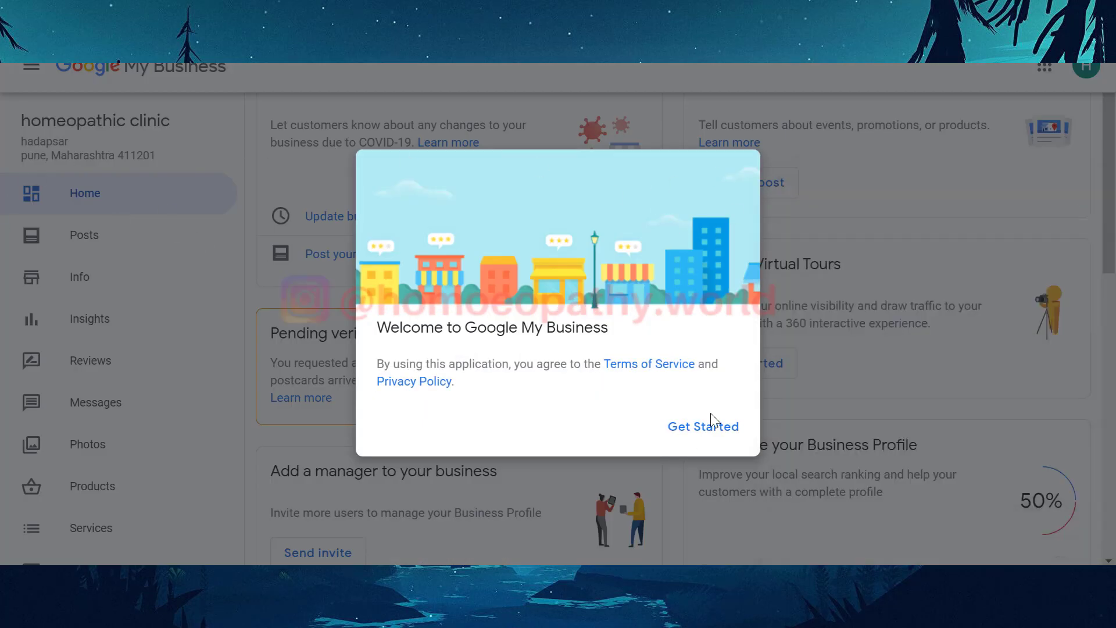
left_click(685, 428)
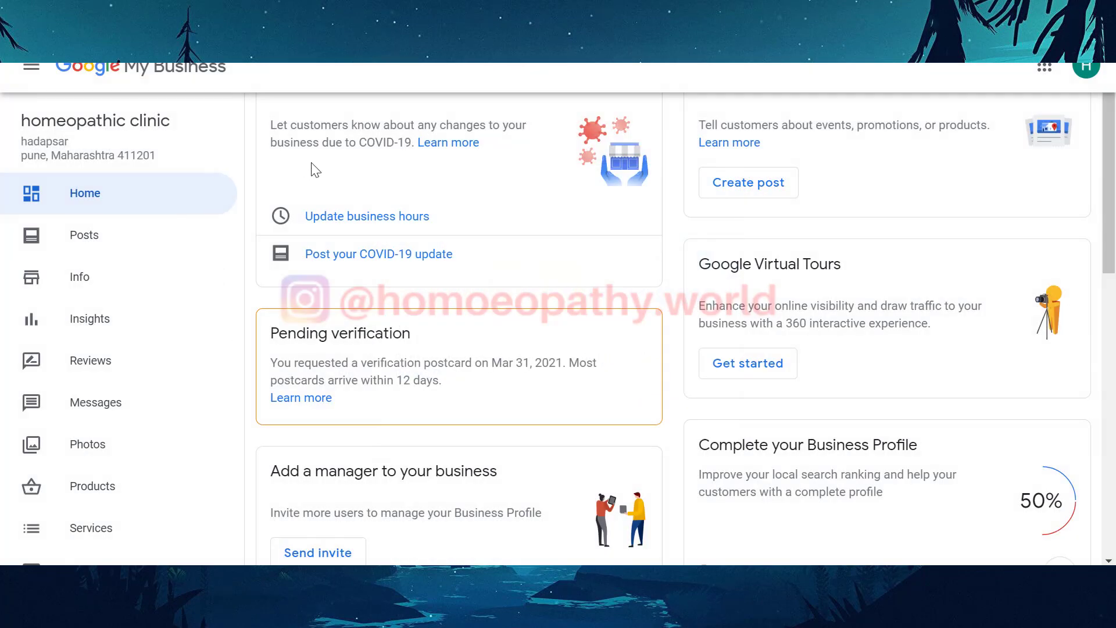
scroll(87, 327, "down", 7)
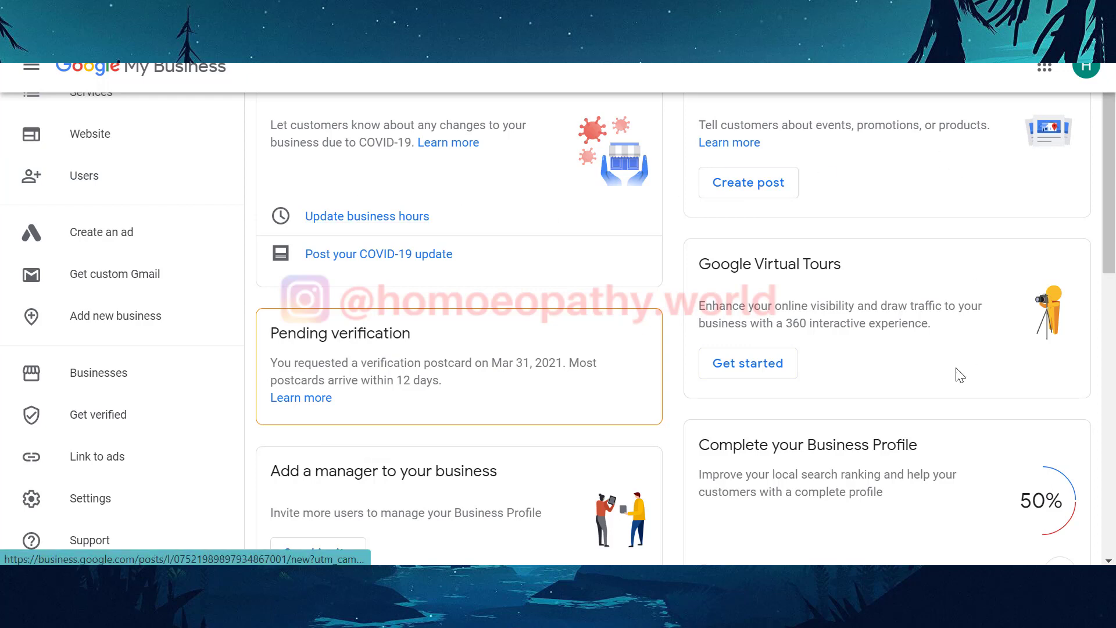
- Look over the dashboard home cards and open the posts page, closing the offer post introduction
scroll(134, 227, "up", 5)
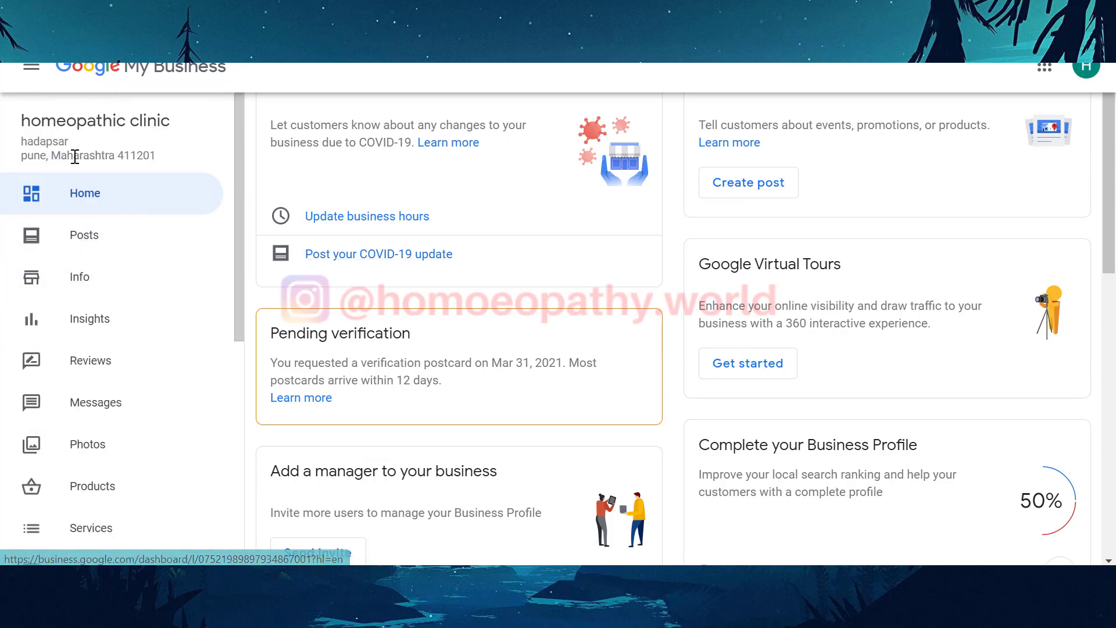
left_click(86, 195)
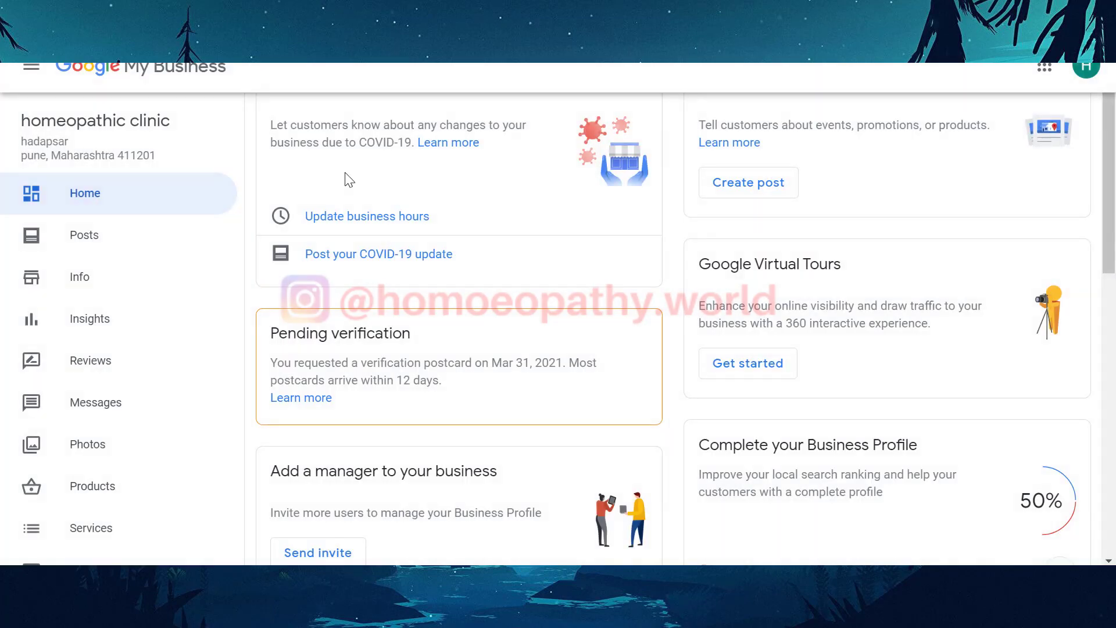
scroll(559, 331, "down", 10)
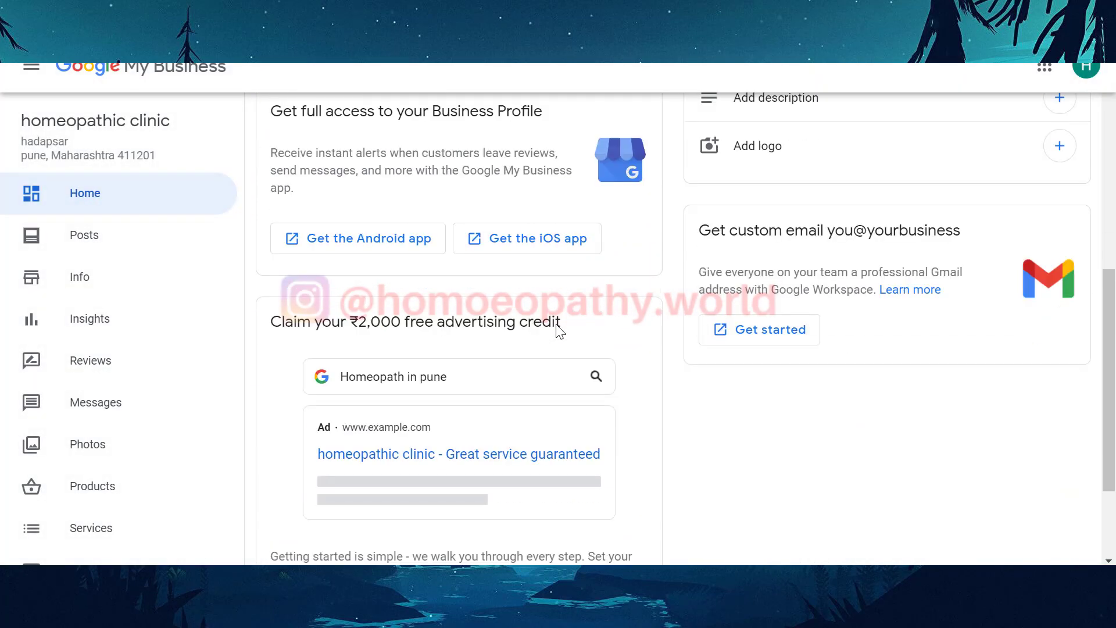
scroll(627, 342, "up", 5)
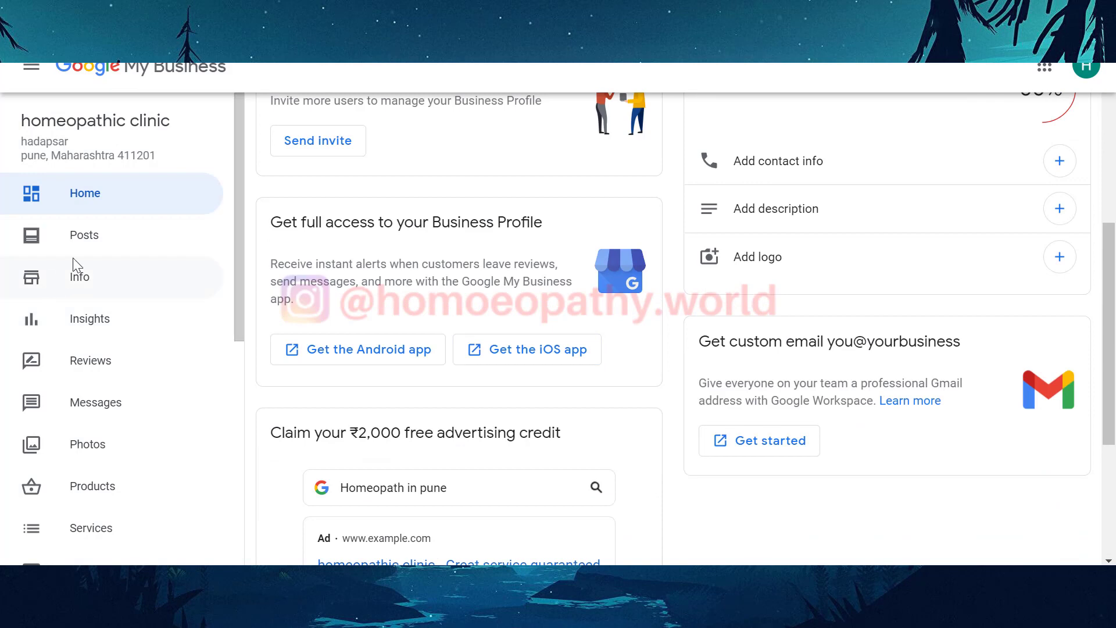
left_click(83, 233)
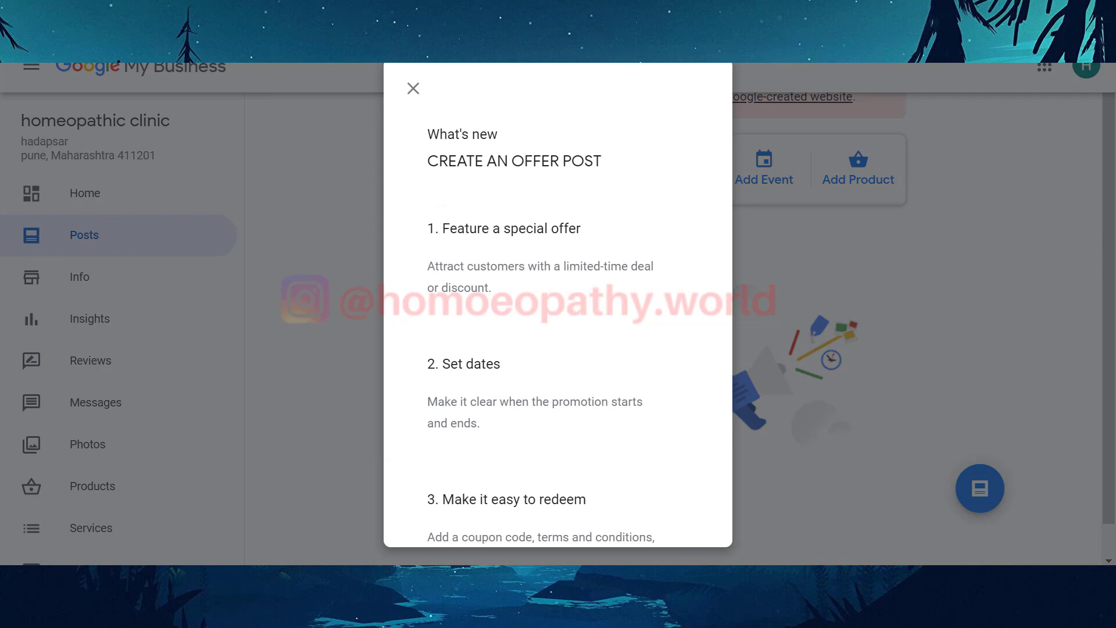
left_click(414, 88)
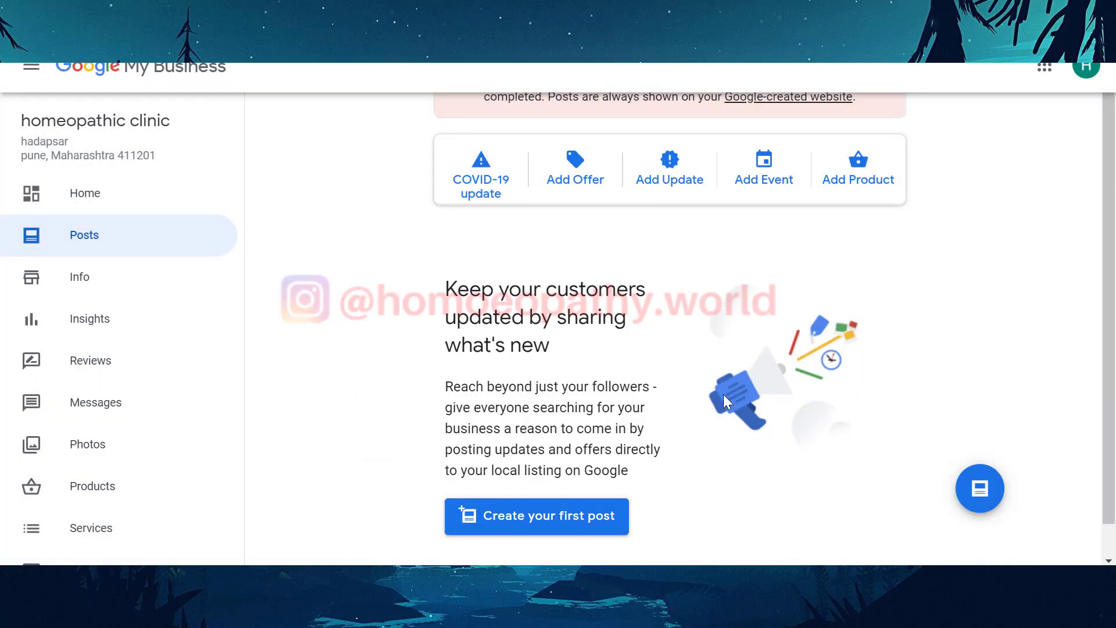
- Examine the clinic's info page, including its category, address, hours, contact fields, products, services, attributes, description and advanced information
left_click(131, 265)
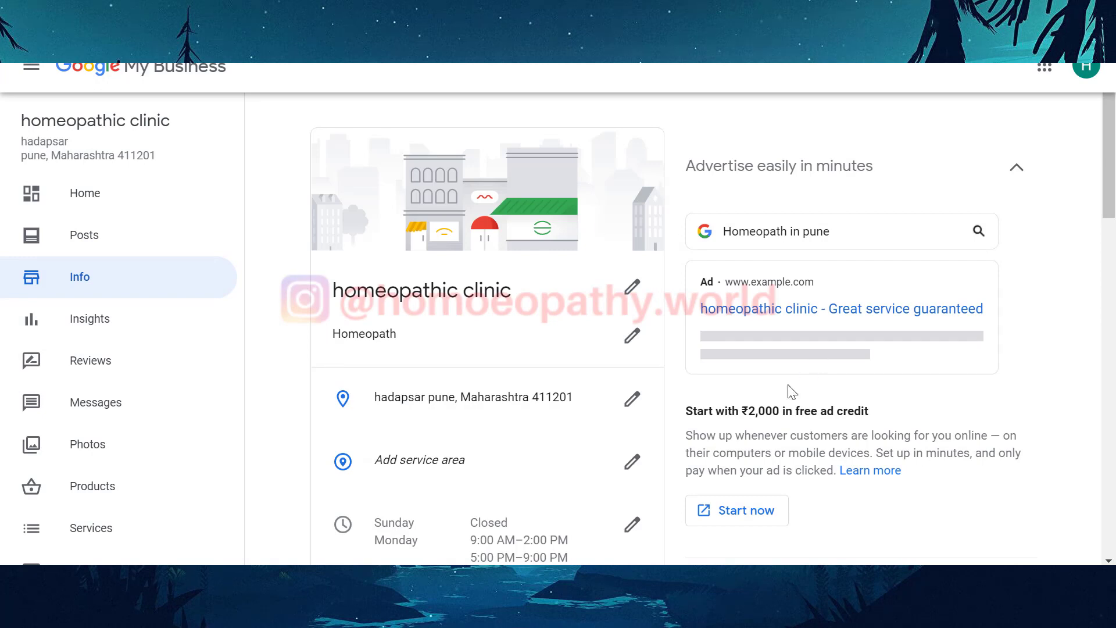
scroll(598, 263, "down", 10)
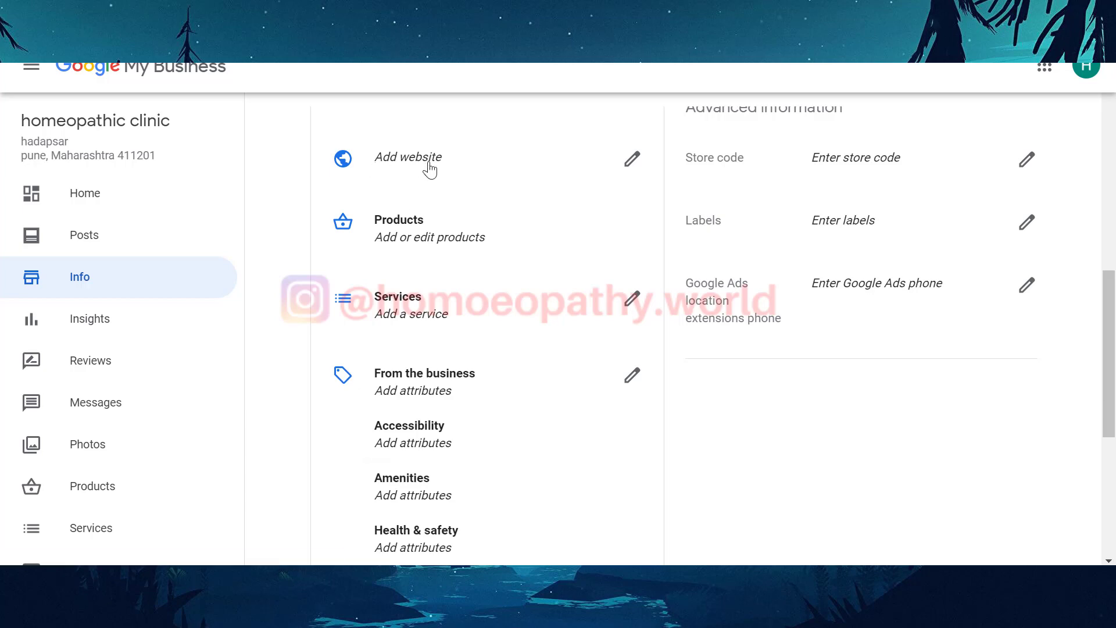
scroll(459, 326, "down", 4)
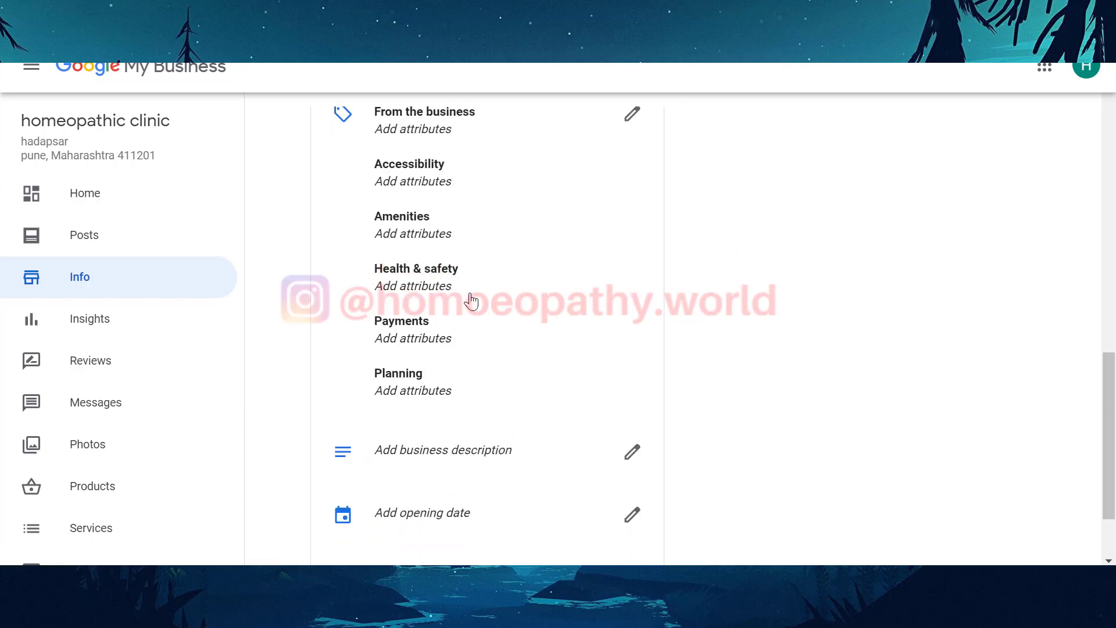
scroll(471, 301, "down", 2)
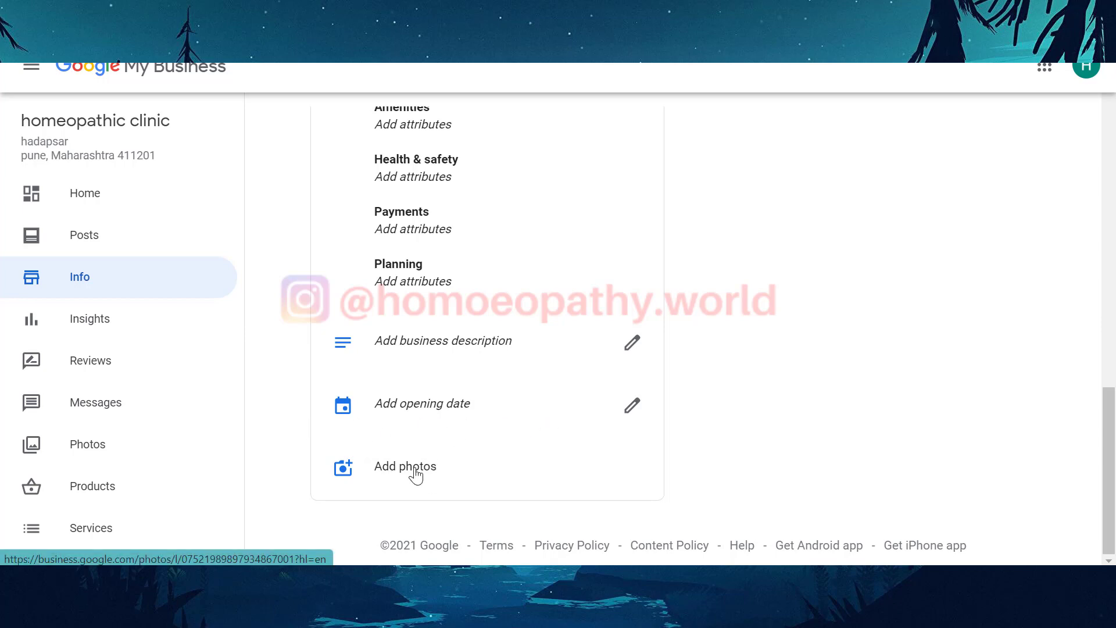
scroll(625, 425, "up", 8)
scroll(949, 274, "down", 4)
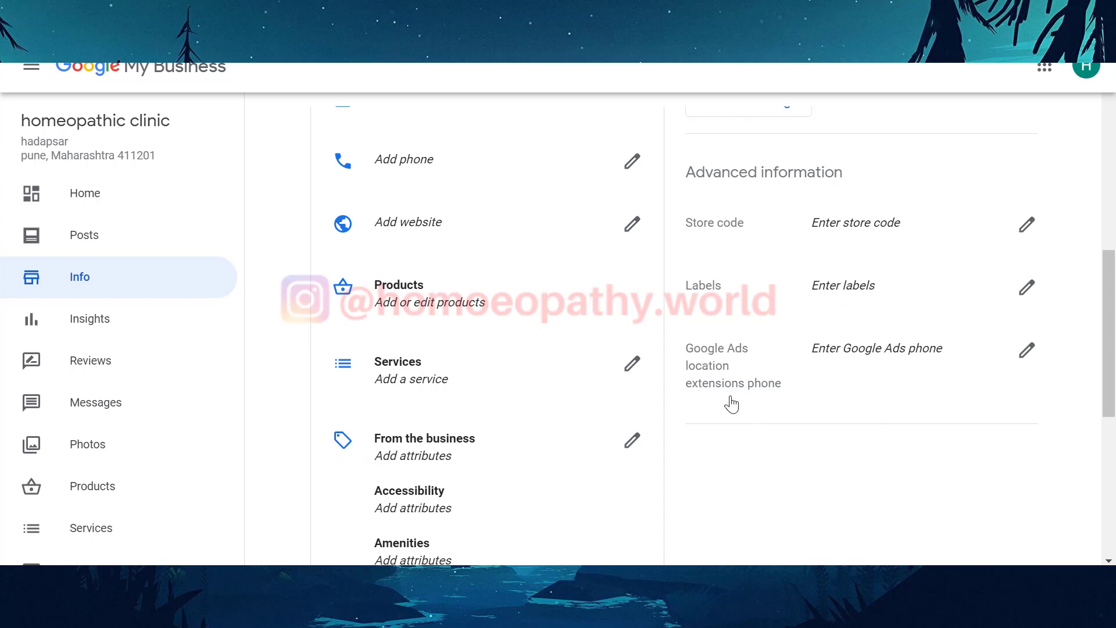
scroll(943, 373, "up", 10)
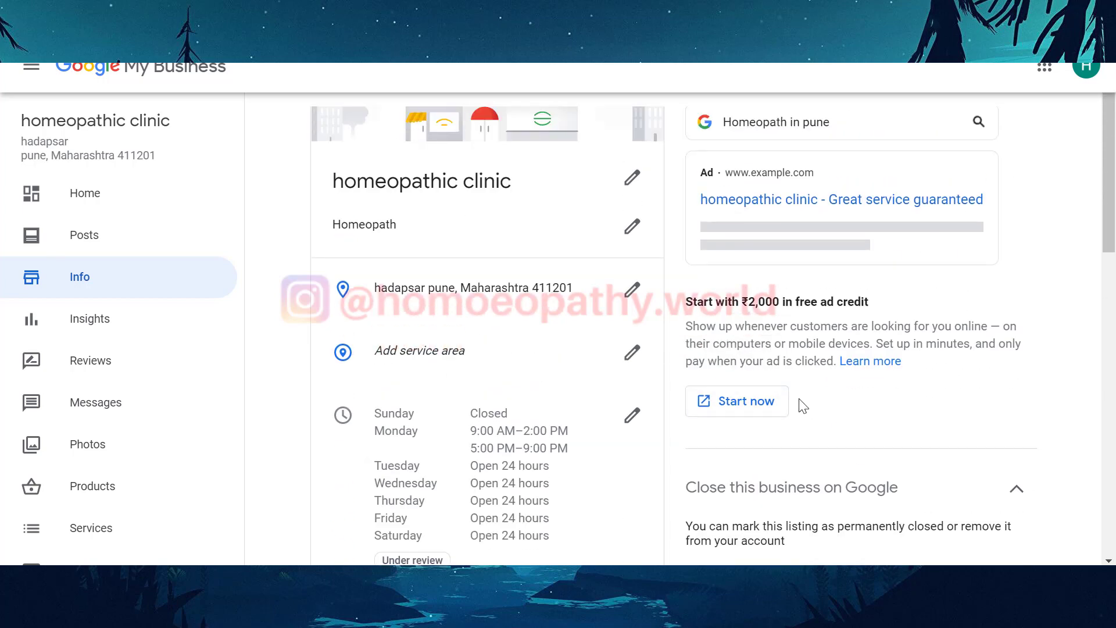
scroll(976, 331, "up", 2)
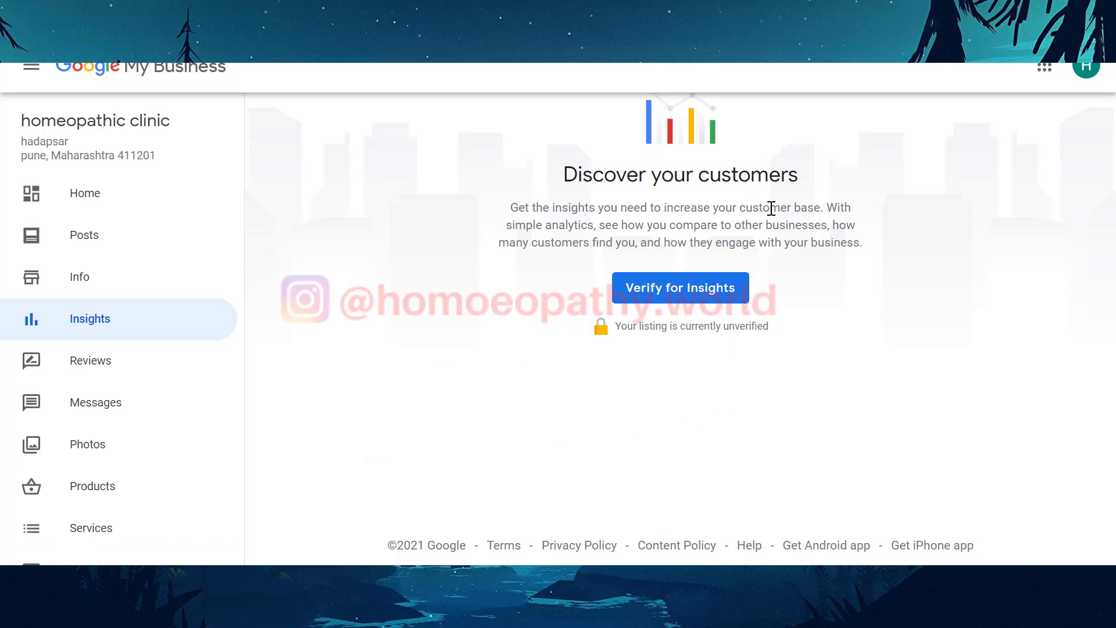
- View the clinic's reviews page and its messages page
left_click(93, 368)
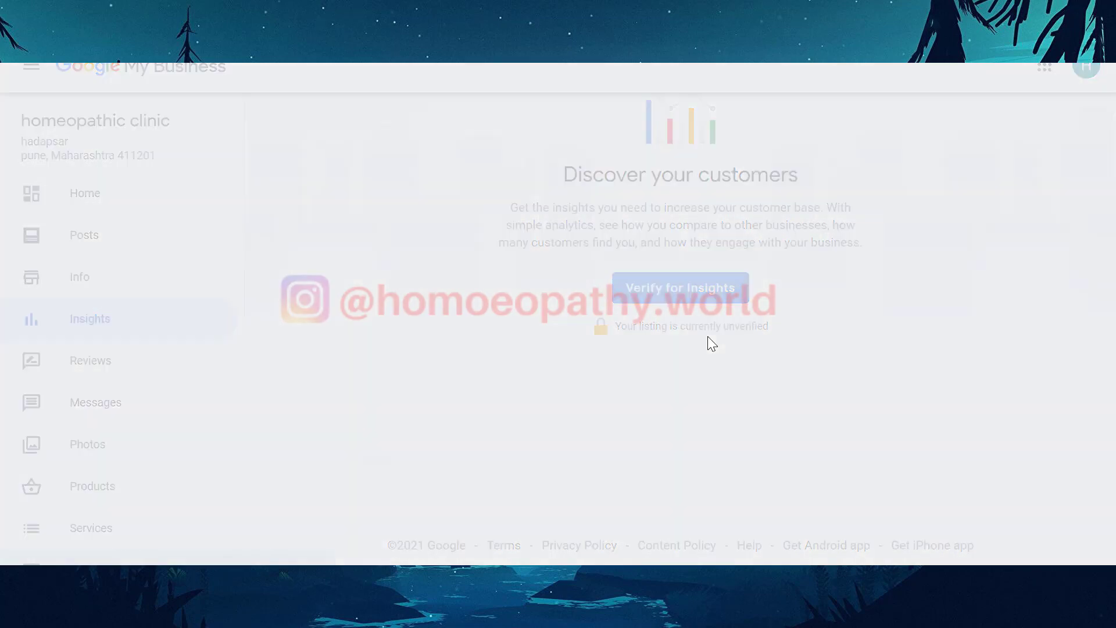
scroll(715, 328, "down", 4)
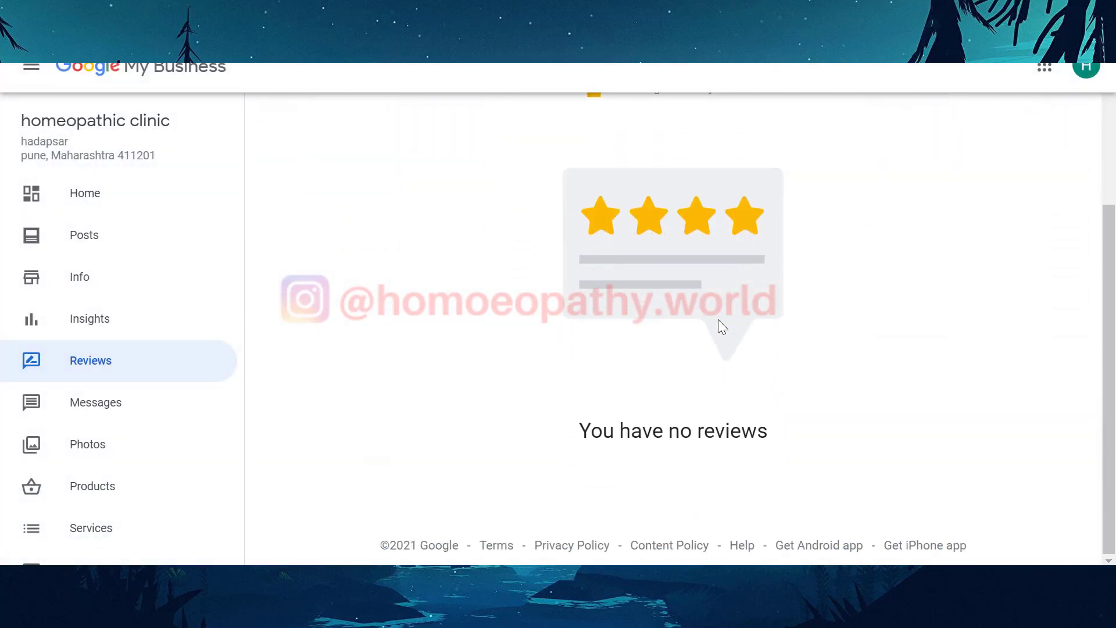
scroll(718, 321, "up", 4)
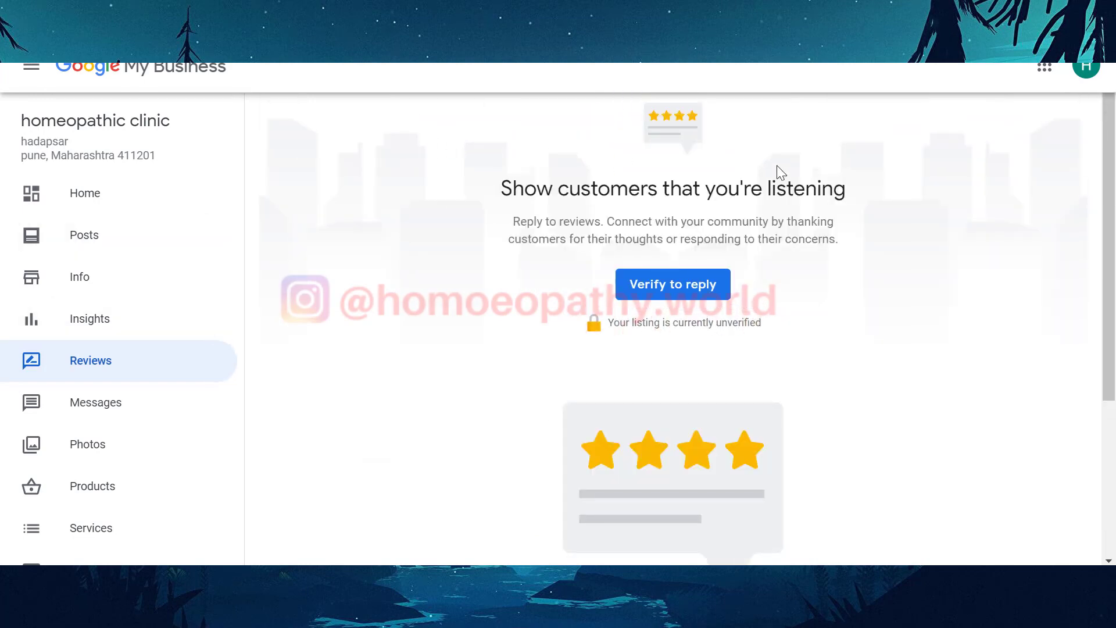
left_click(168, 394)
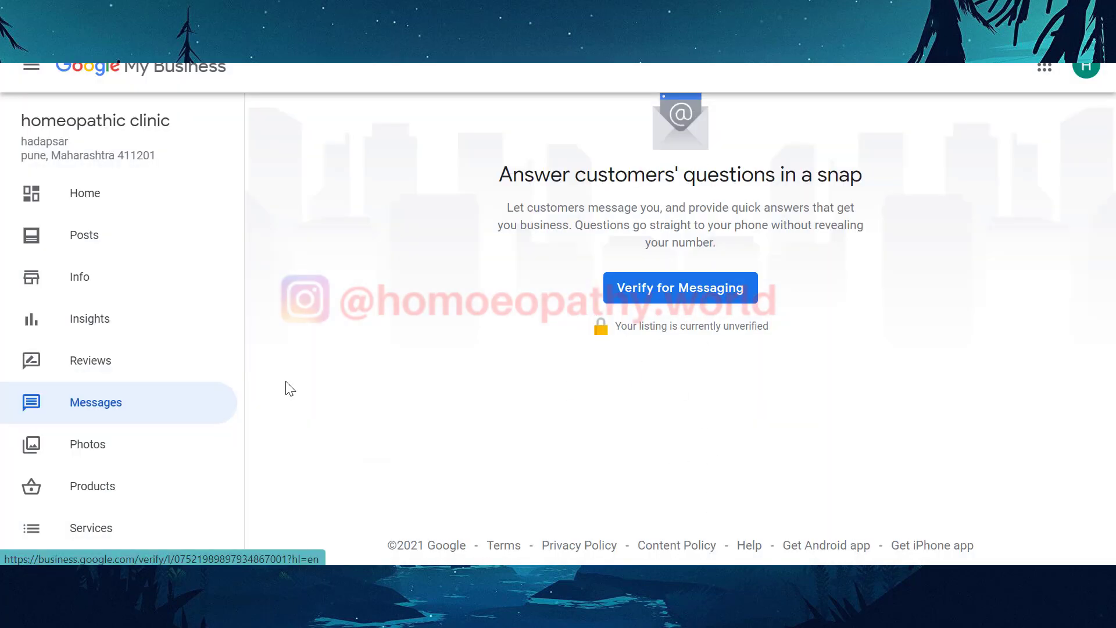
scroll(186, 372, "down", 4)
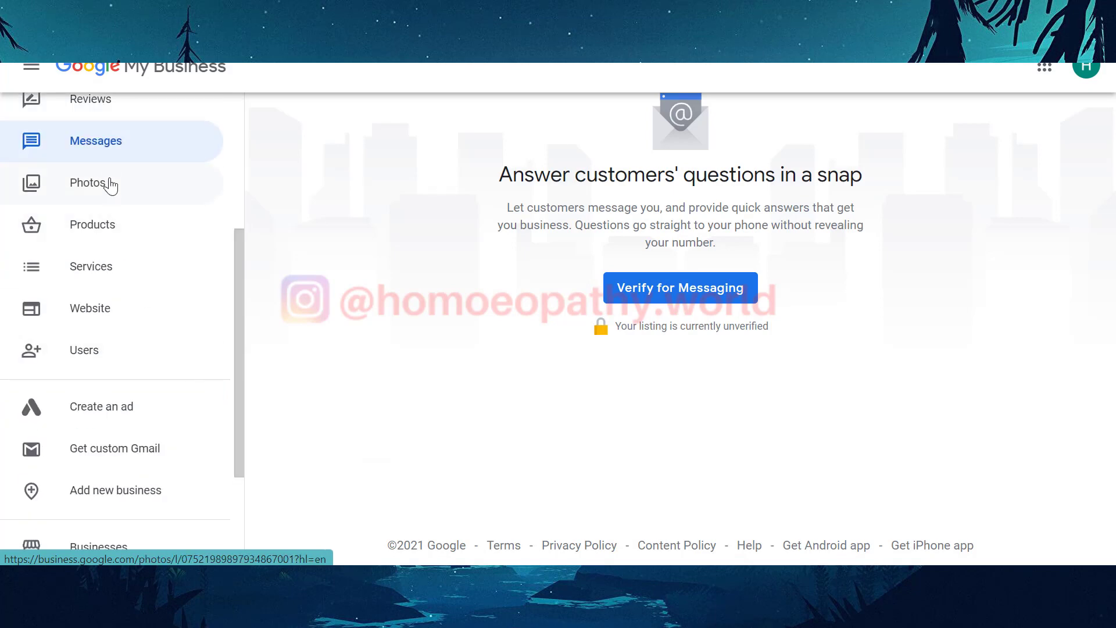
- Open the photos page, dismiss the media posting tip, and look over the logo, cover and video options
left_click(110, 185)
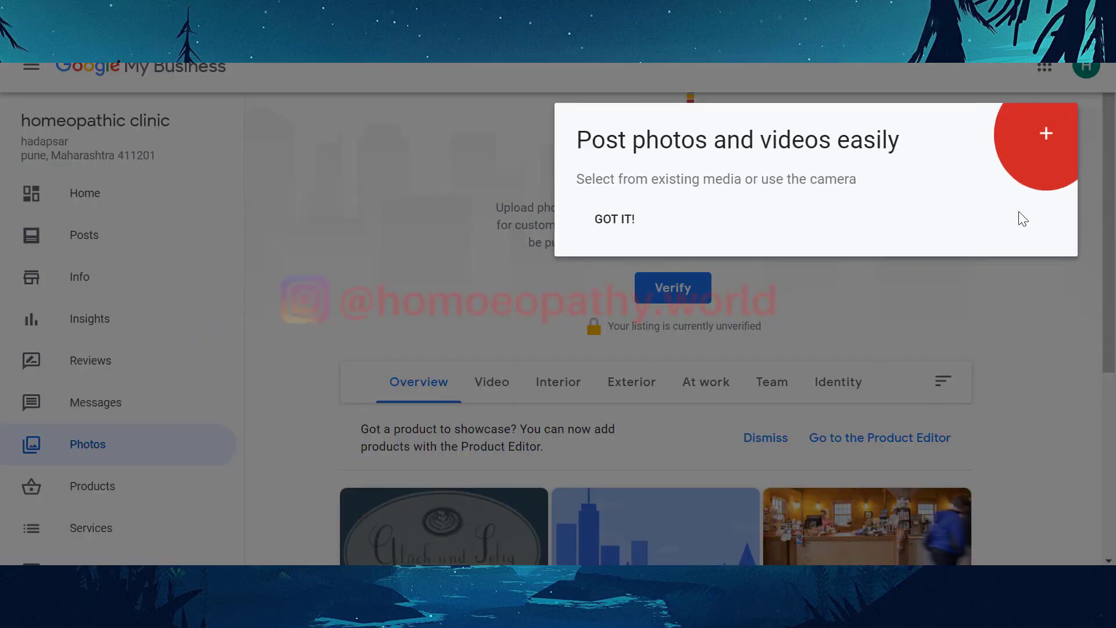
left_click(628, 223)
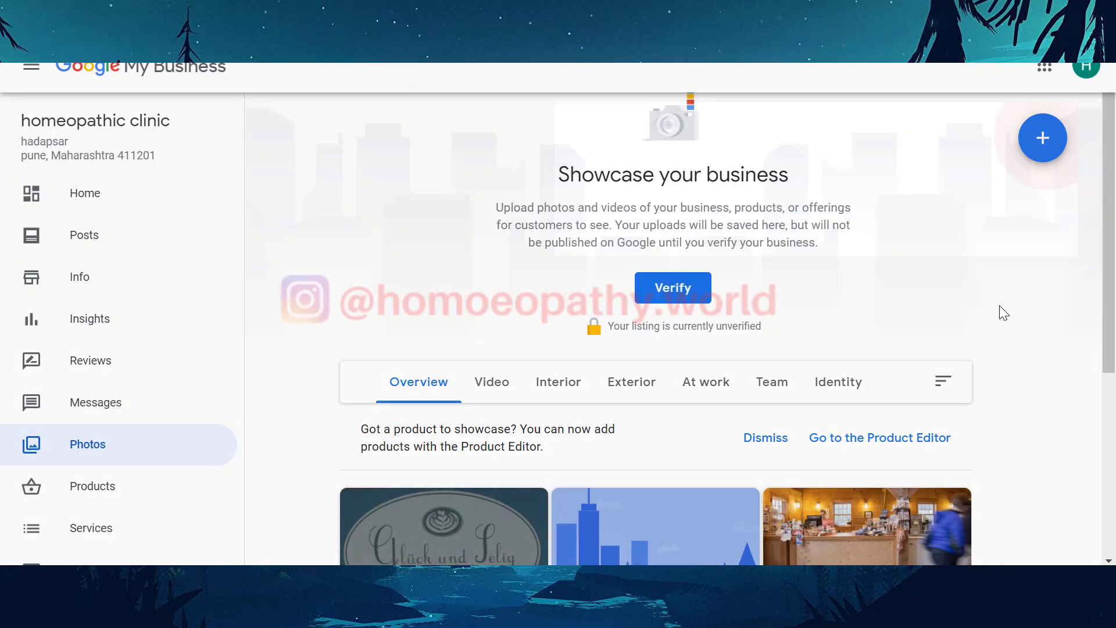
scroll(1002, 311, "down", 5)
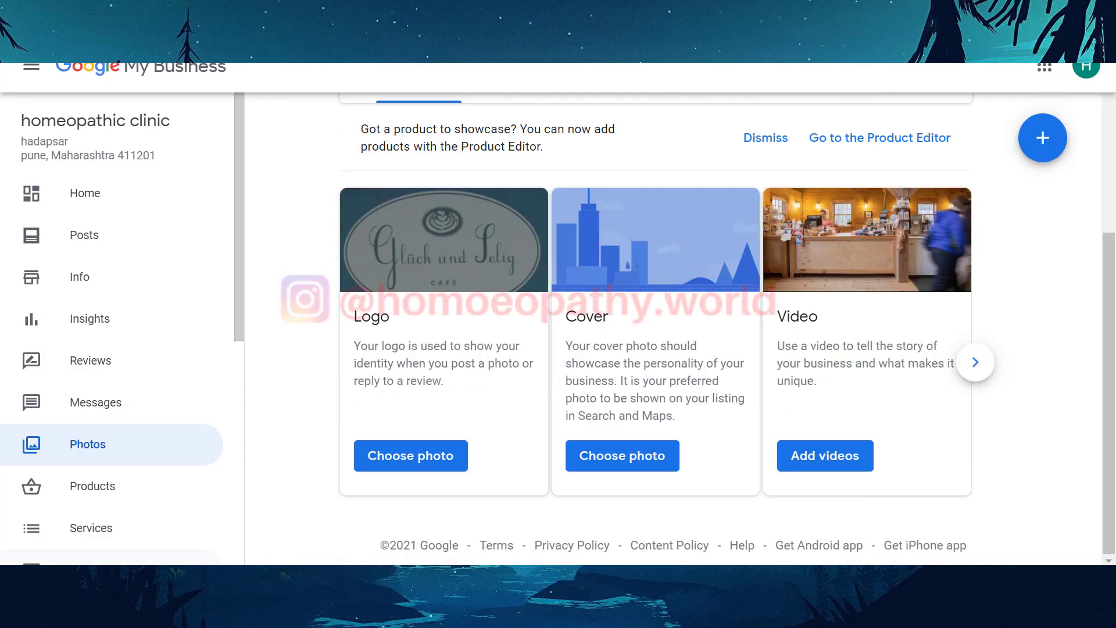
- Open the products page and view its introduction to adding products to the Business Profile
left_click(674, 456)
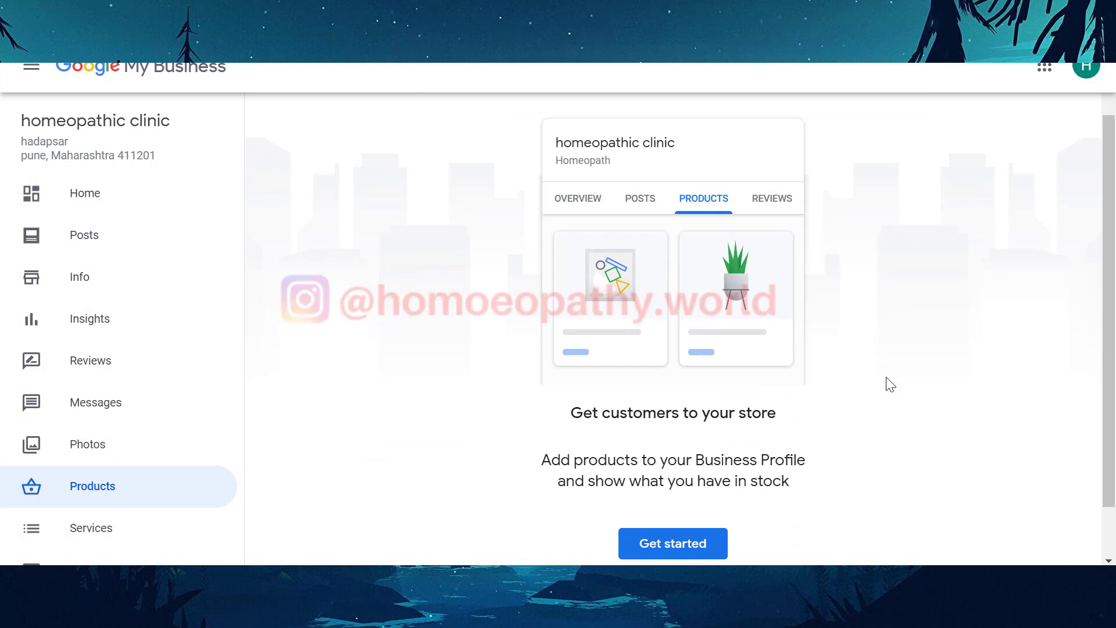
scroll(890, 385, "down", 1)
scroll(893, 388, "up", 2)
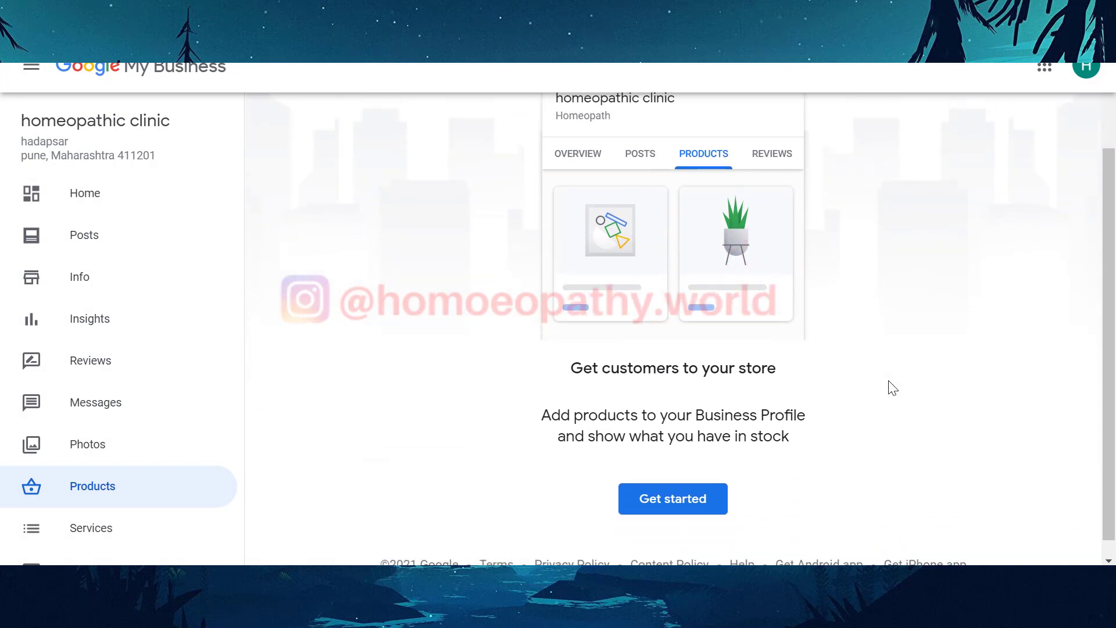
scroll(356, 391, "down", 2)
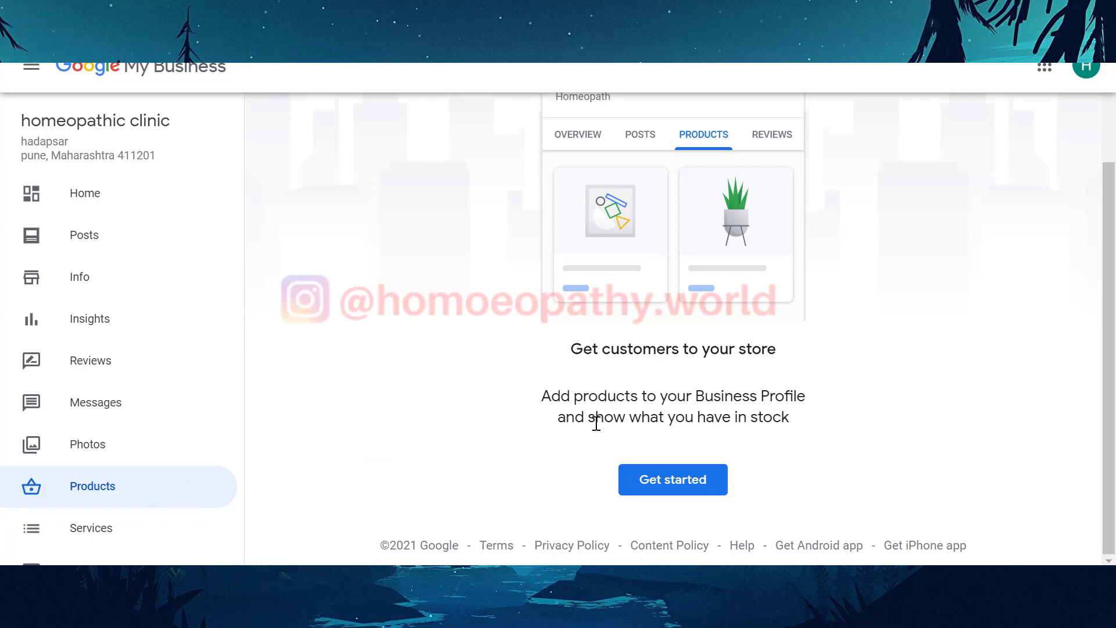
scroll(235, 388, "down", 1)
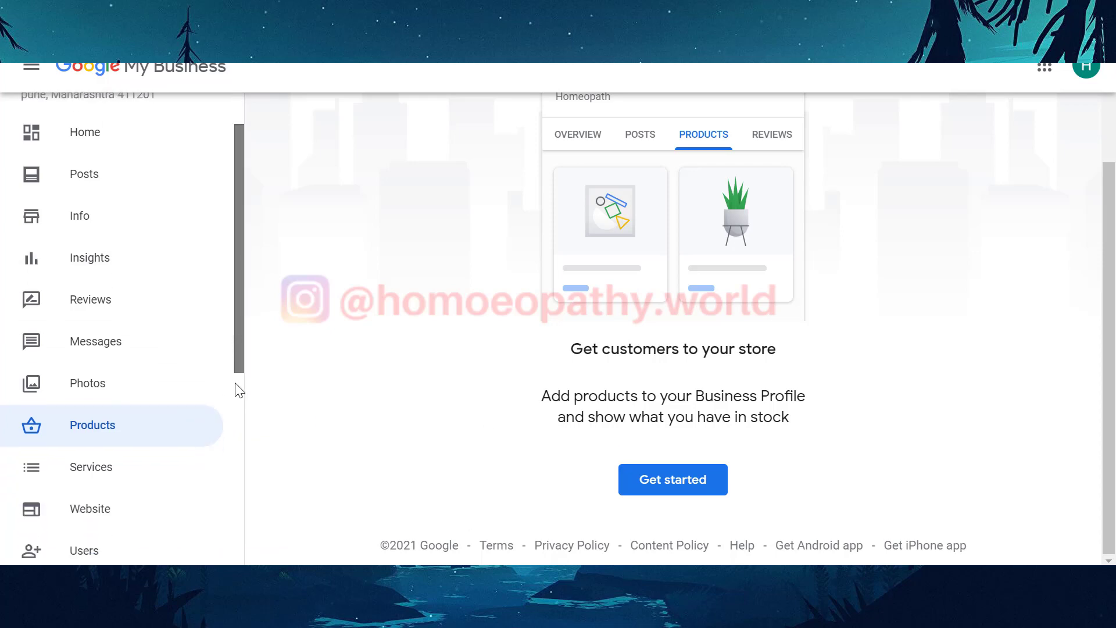
- Open the services page and close the Add services dialog without adding a custom service
scroll(235, 389, "down", 4)
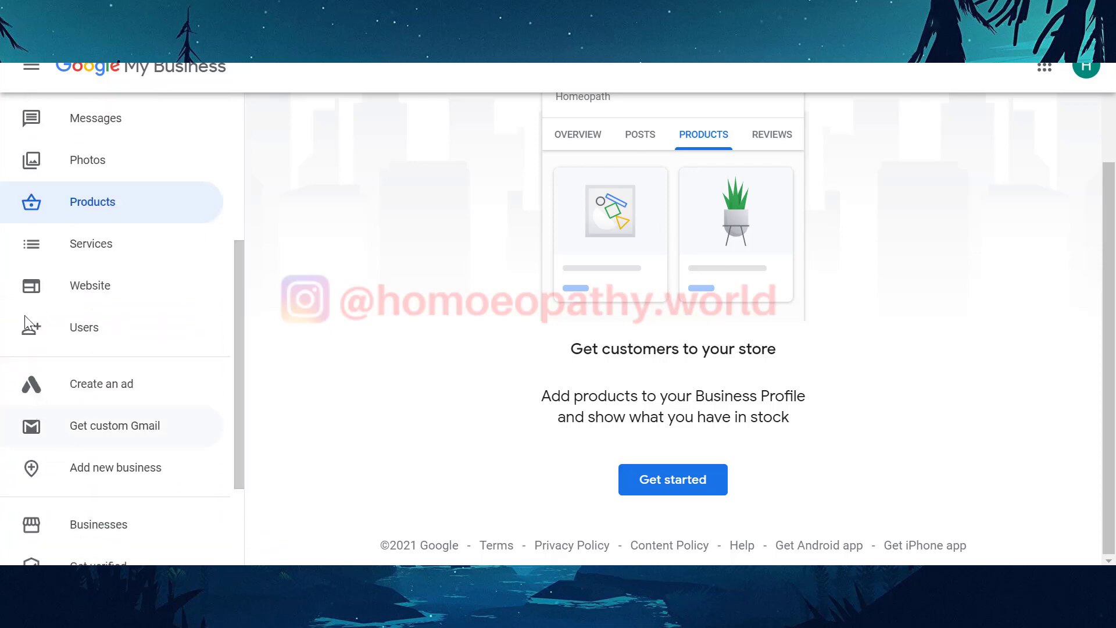
left_click(55, 242)
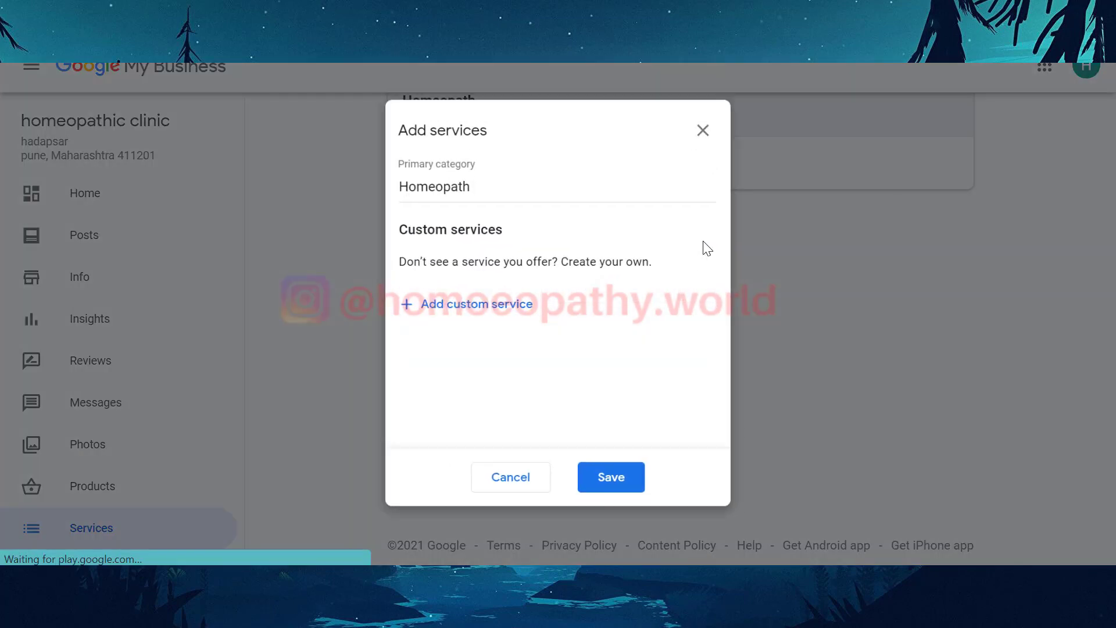
left_click(712, 127)
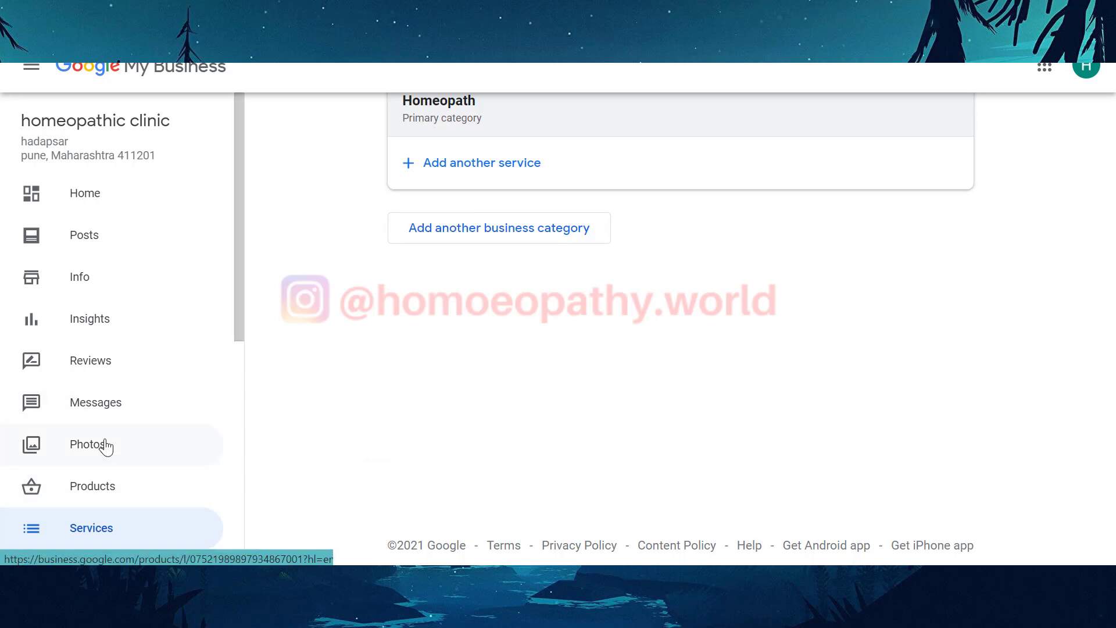
- Open the website builder and dismiss its welcome dialog and publishing tip
scroll(106, 446, "down", 5)
left_click(125, 222)
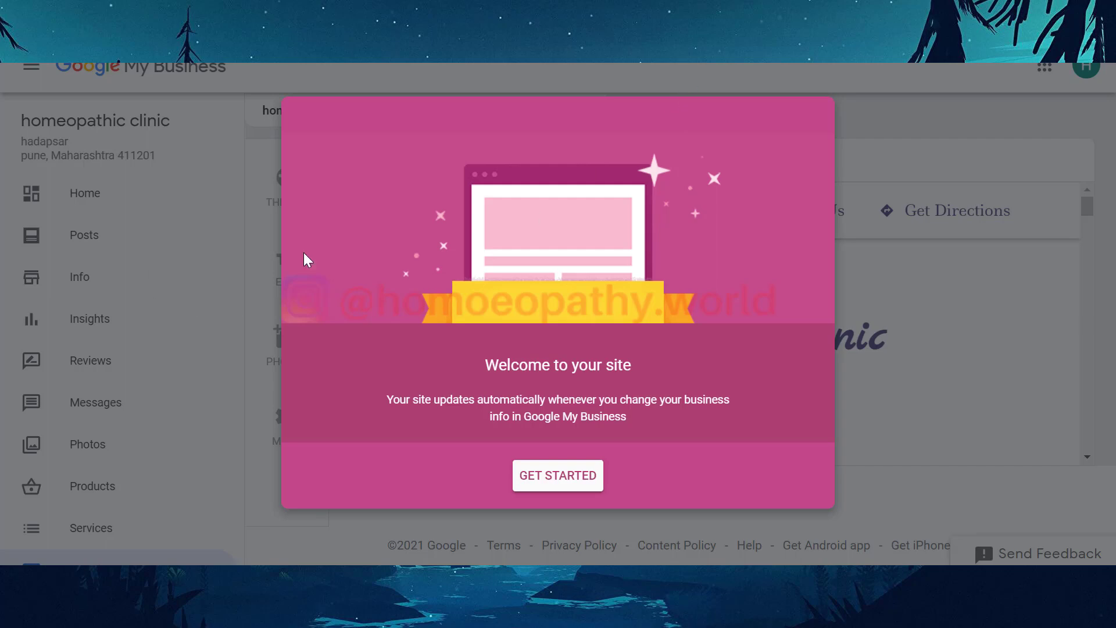
left_click(558, 476)
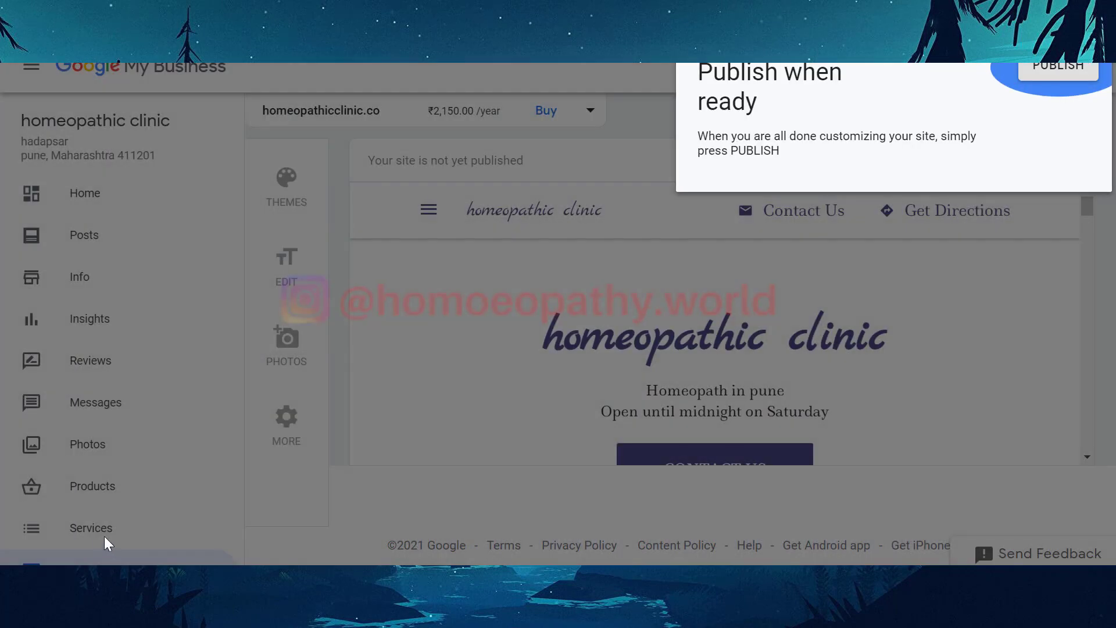
scroll(159, 401, "down", 5)
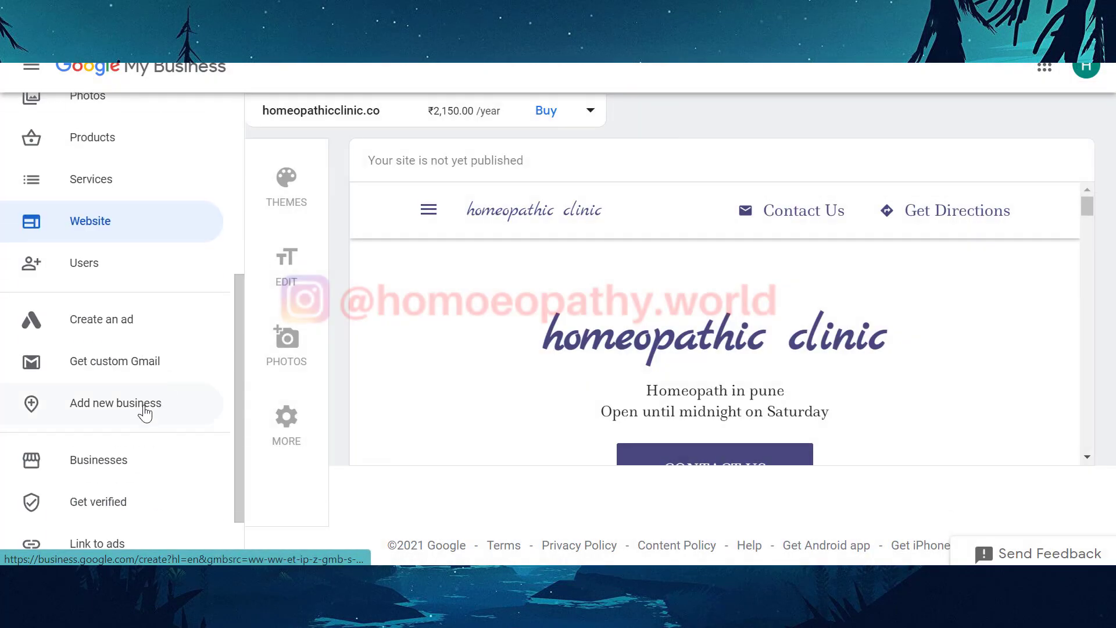
- View the Manage users dialog, close it without adding anyone, look over the website preview, and return to the dashboard home
left_click(105, 268)
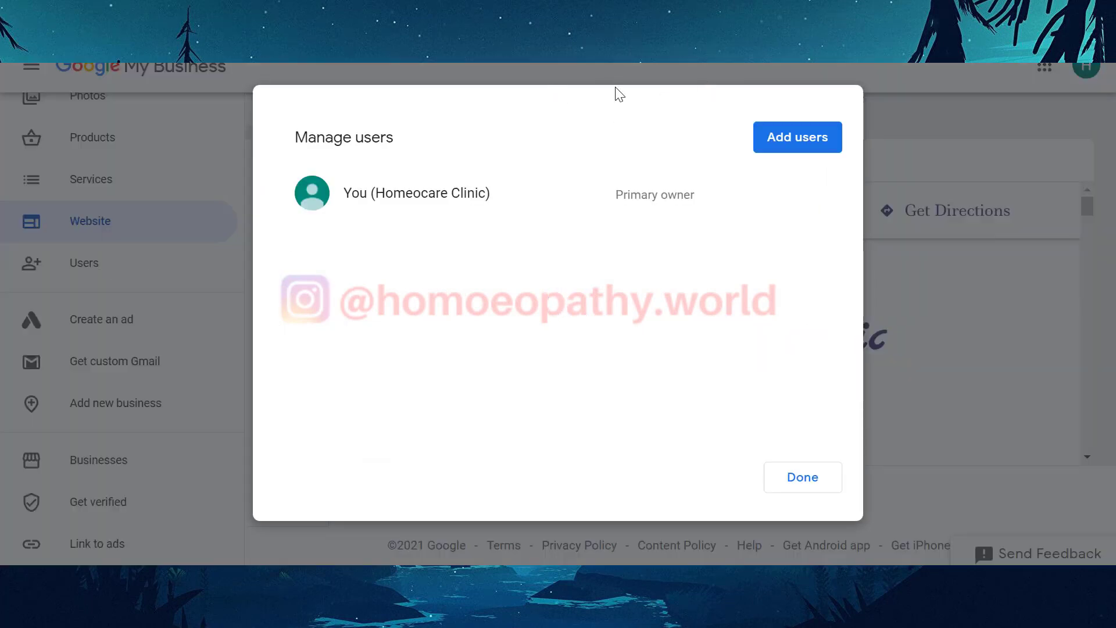
left_click(804, 74)
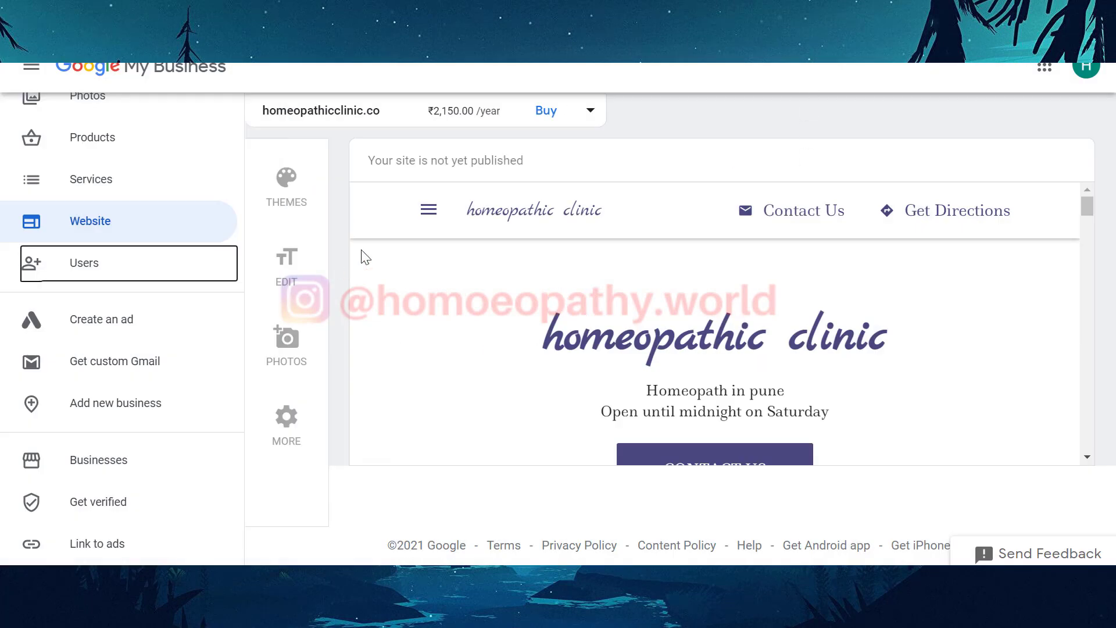
scroll(526, 204, "down", 3)
scroll(587, 247, "down", 5)
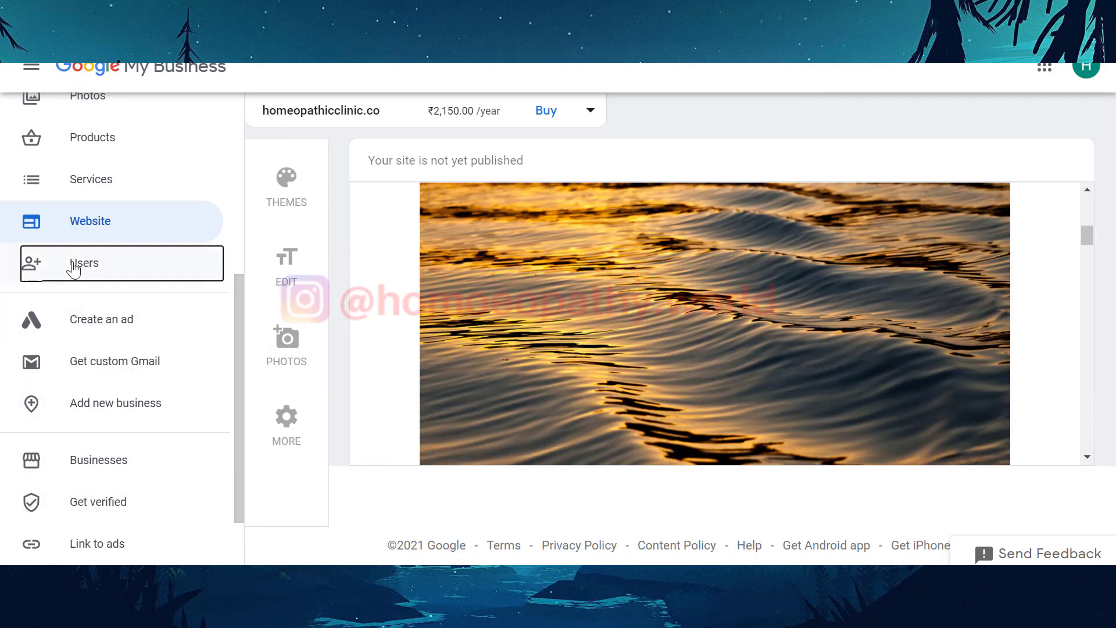
scroll(162, 423, "up", 6)
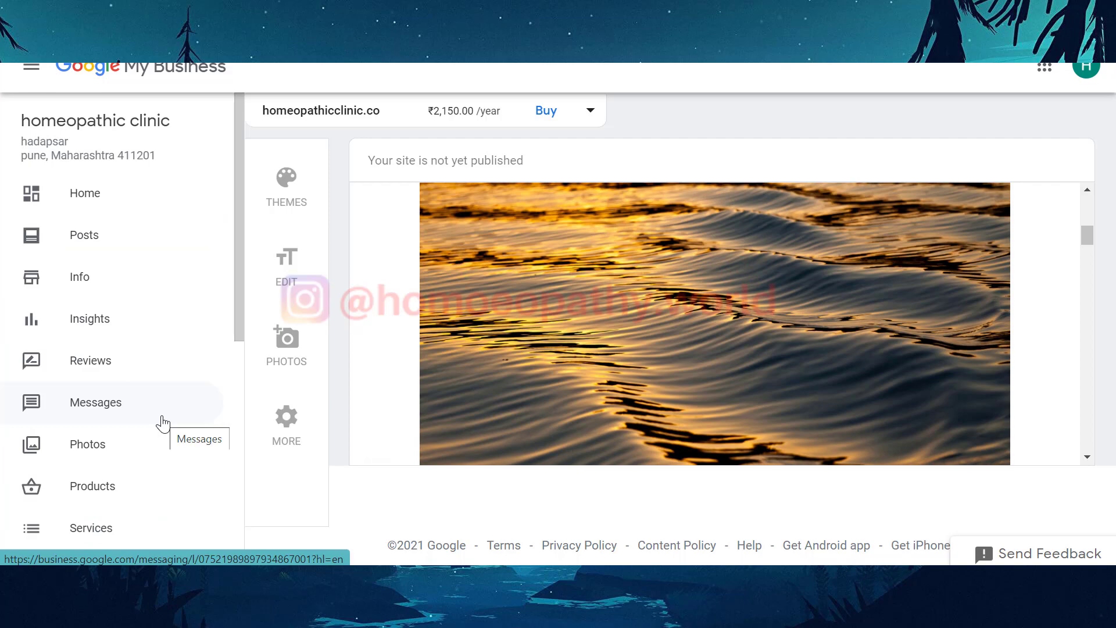
left_click(142, 210)
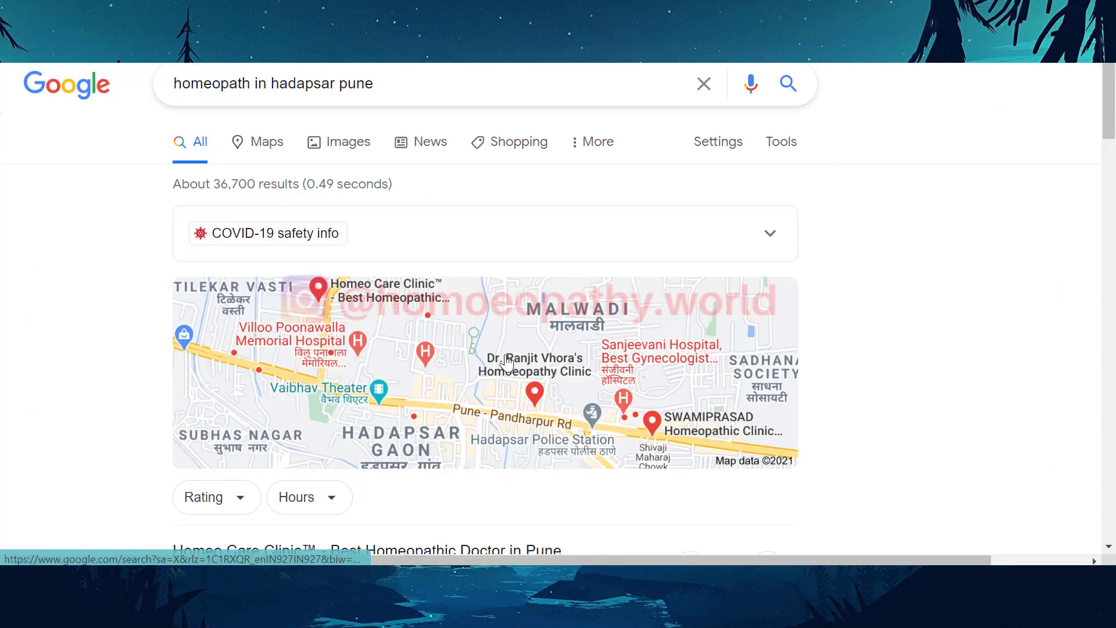
- Examine the Google Search results for "homeopath in hadapsar pune", including the map, local clinic listings and website results
scroll(249, 287, "down", 5)
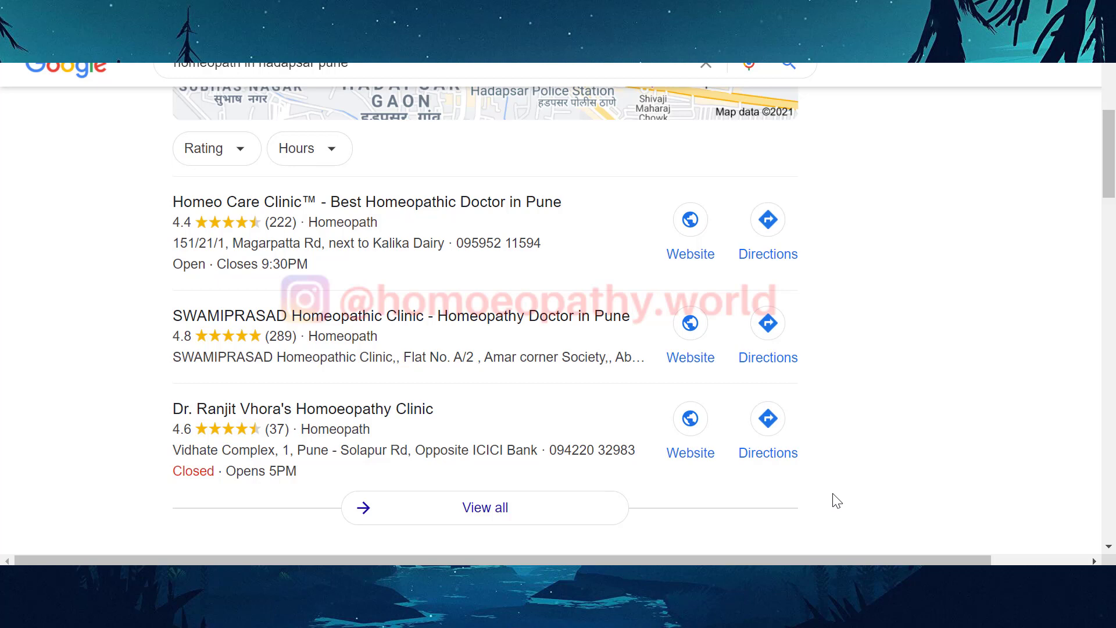
scroll(829, 390, "down", 4)
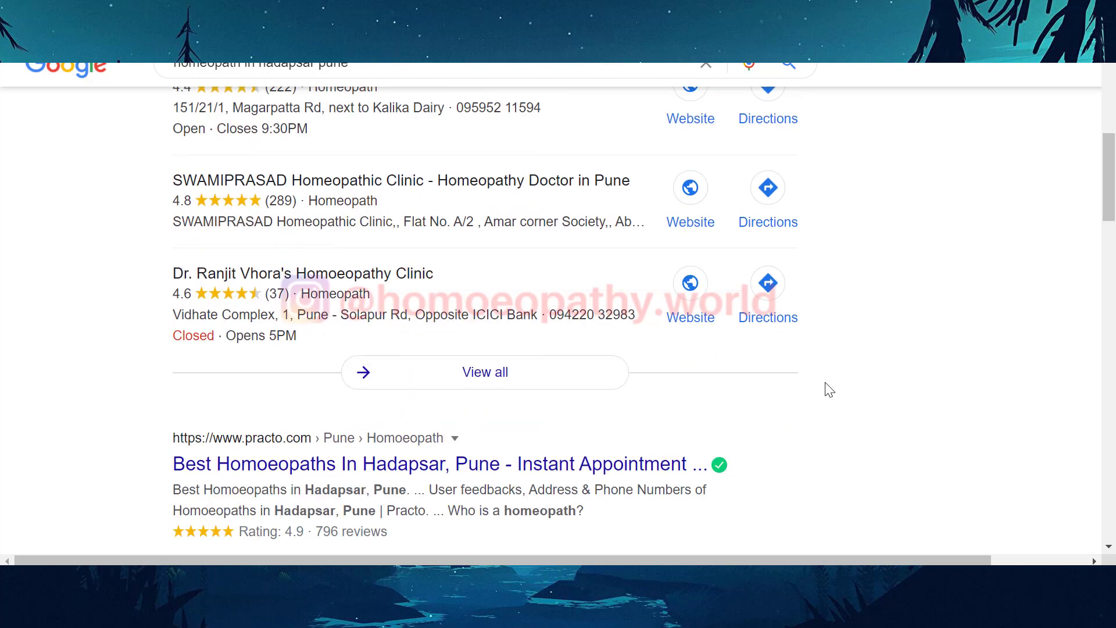
scroll(175, 224, "up", 6)
scroll(959, 447, "down", 9)
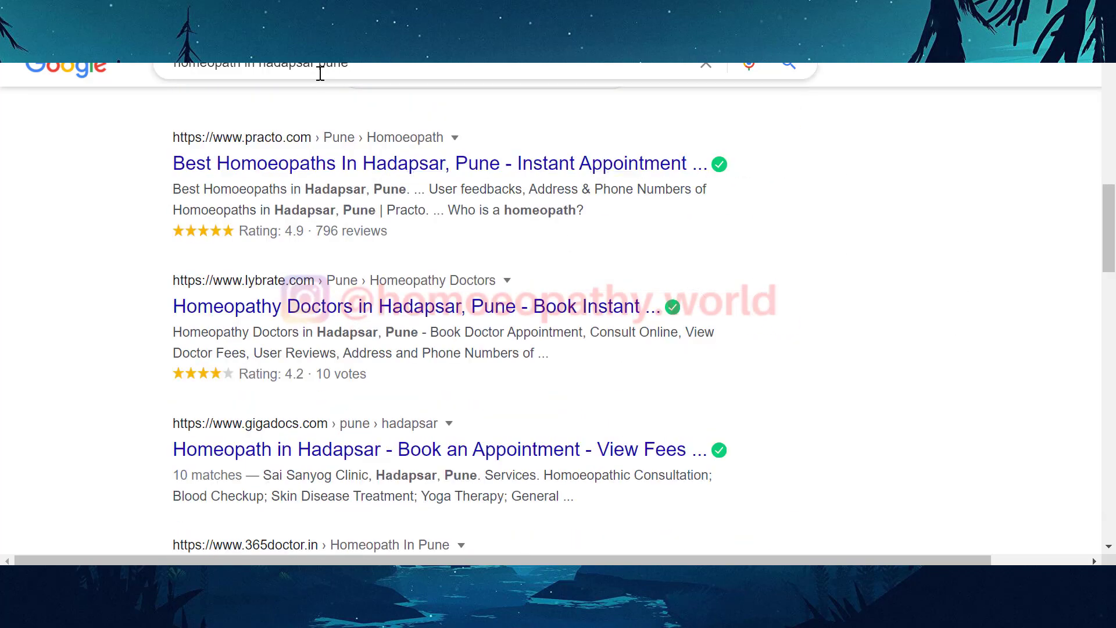
scroll(339, 249, "up", 9)
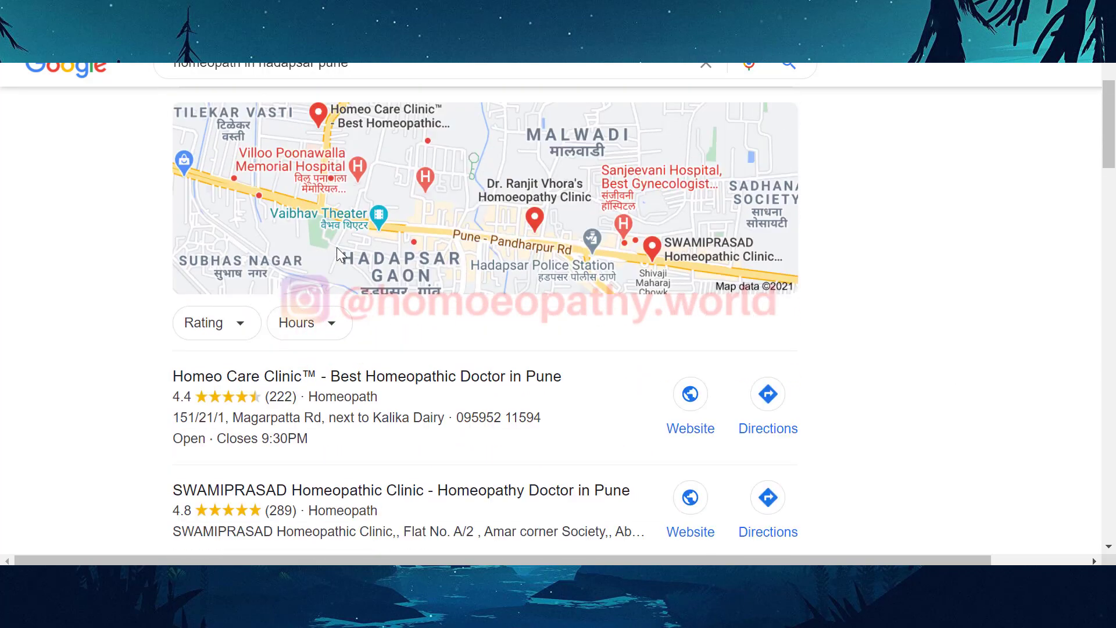